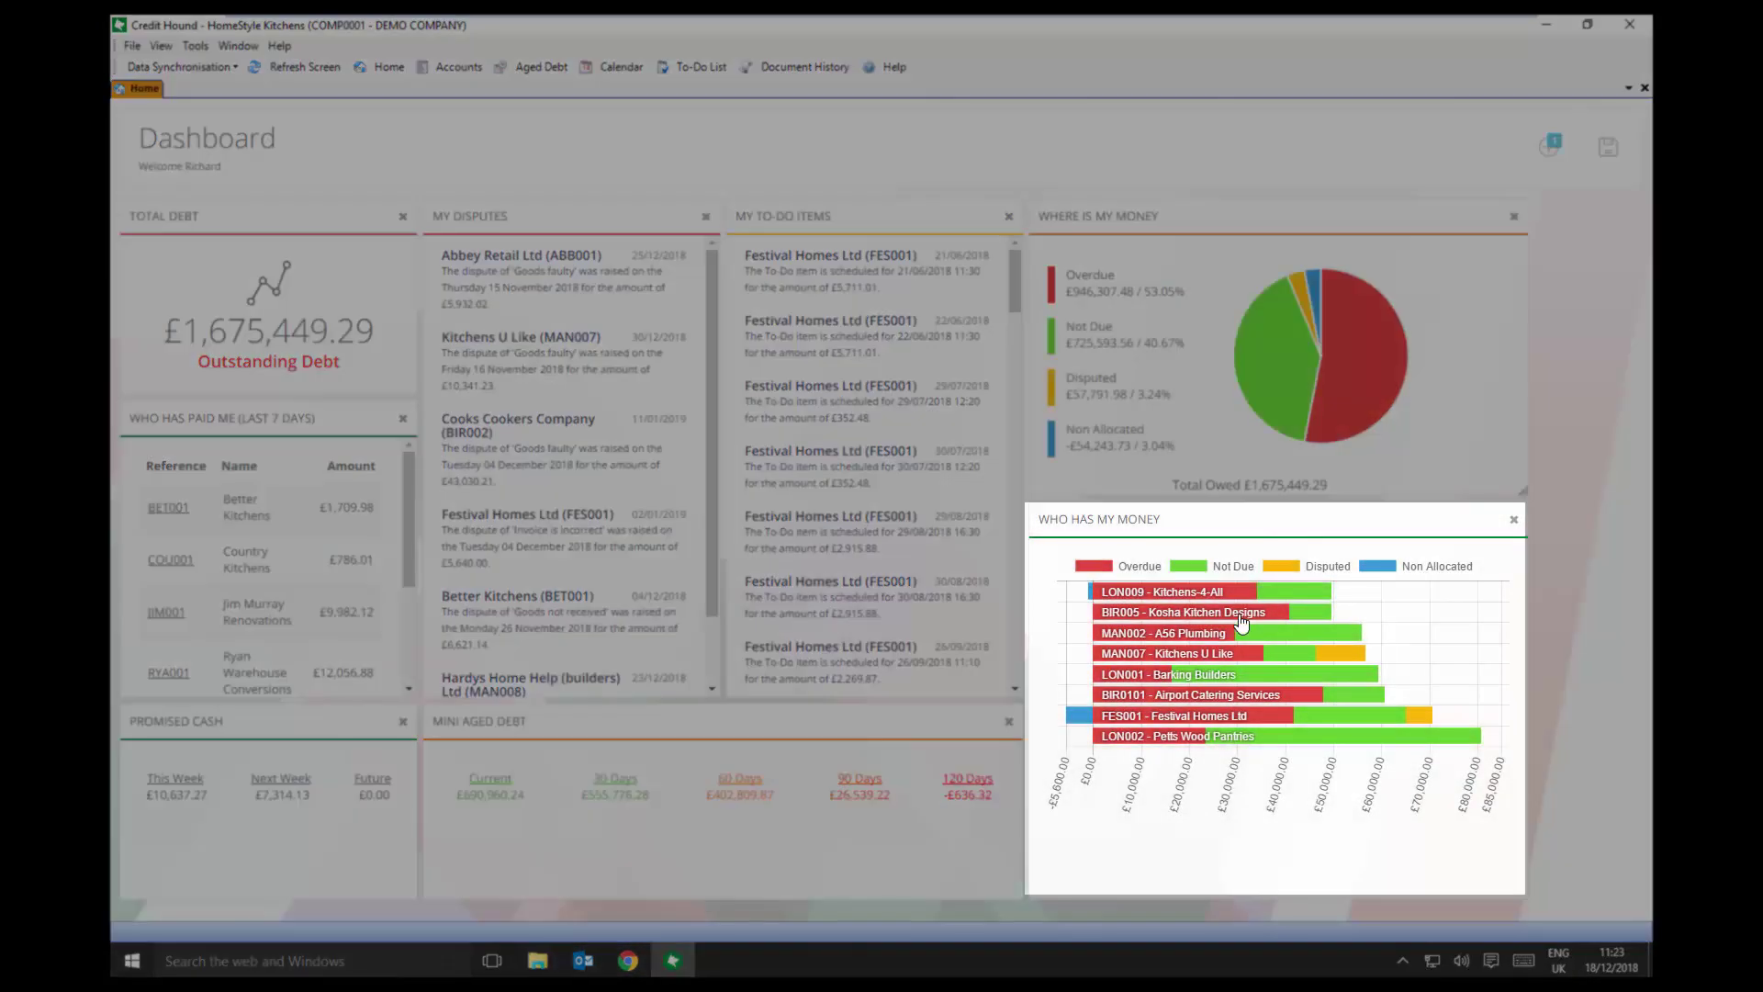
- View the accounts behind the 120 Days figure in the mini aged debt widget, and close that list again
mouse_move(1227, 668)
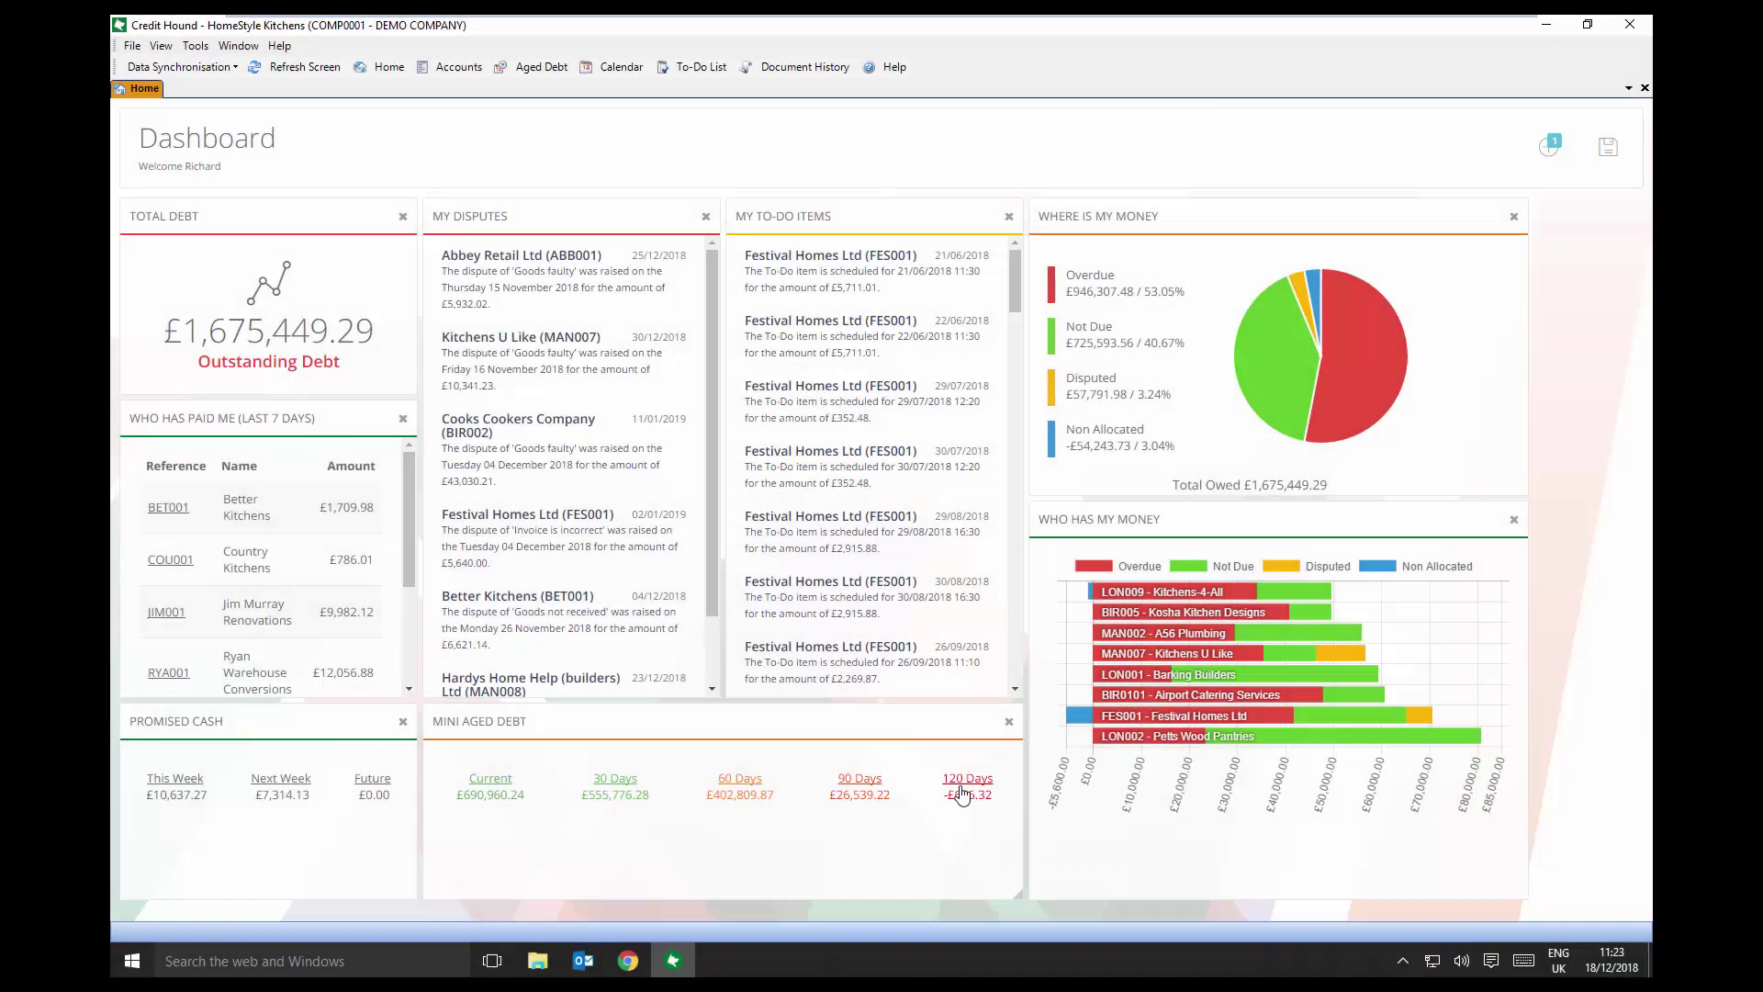
click(964, 788)
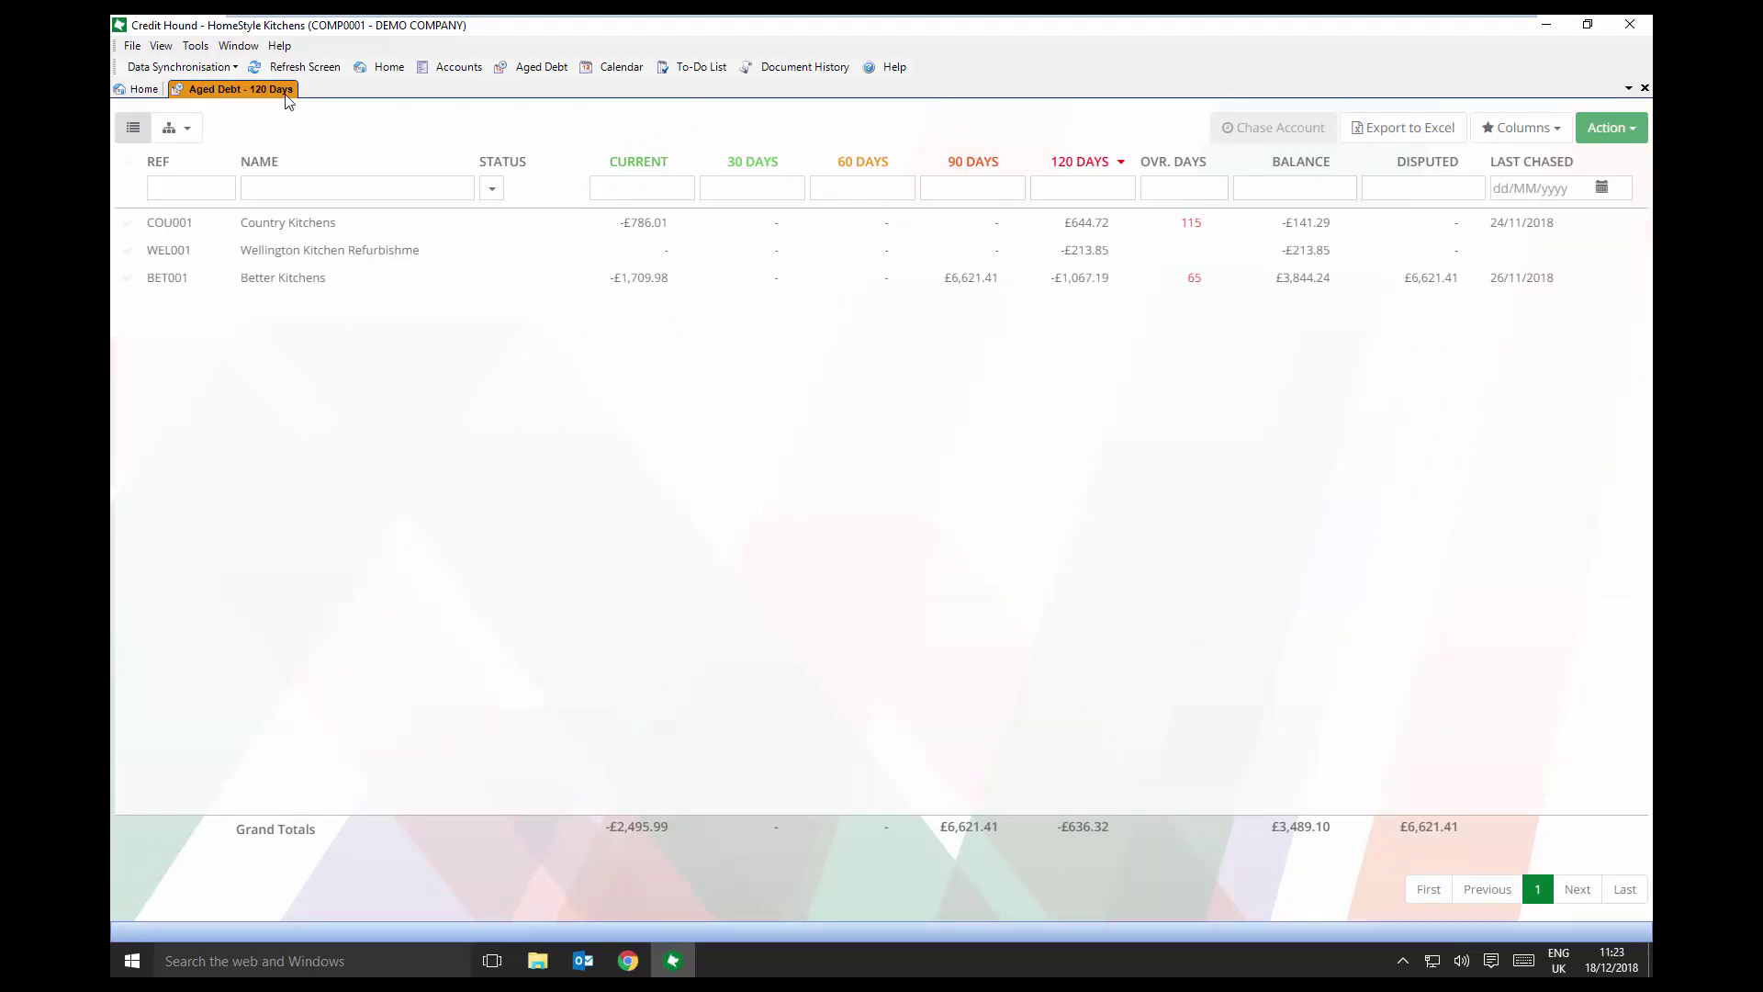
right_click(287, 100)
click(312, 110)
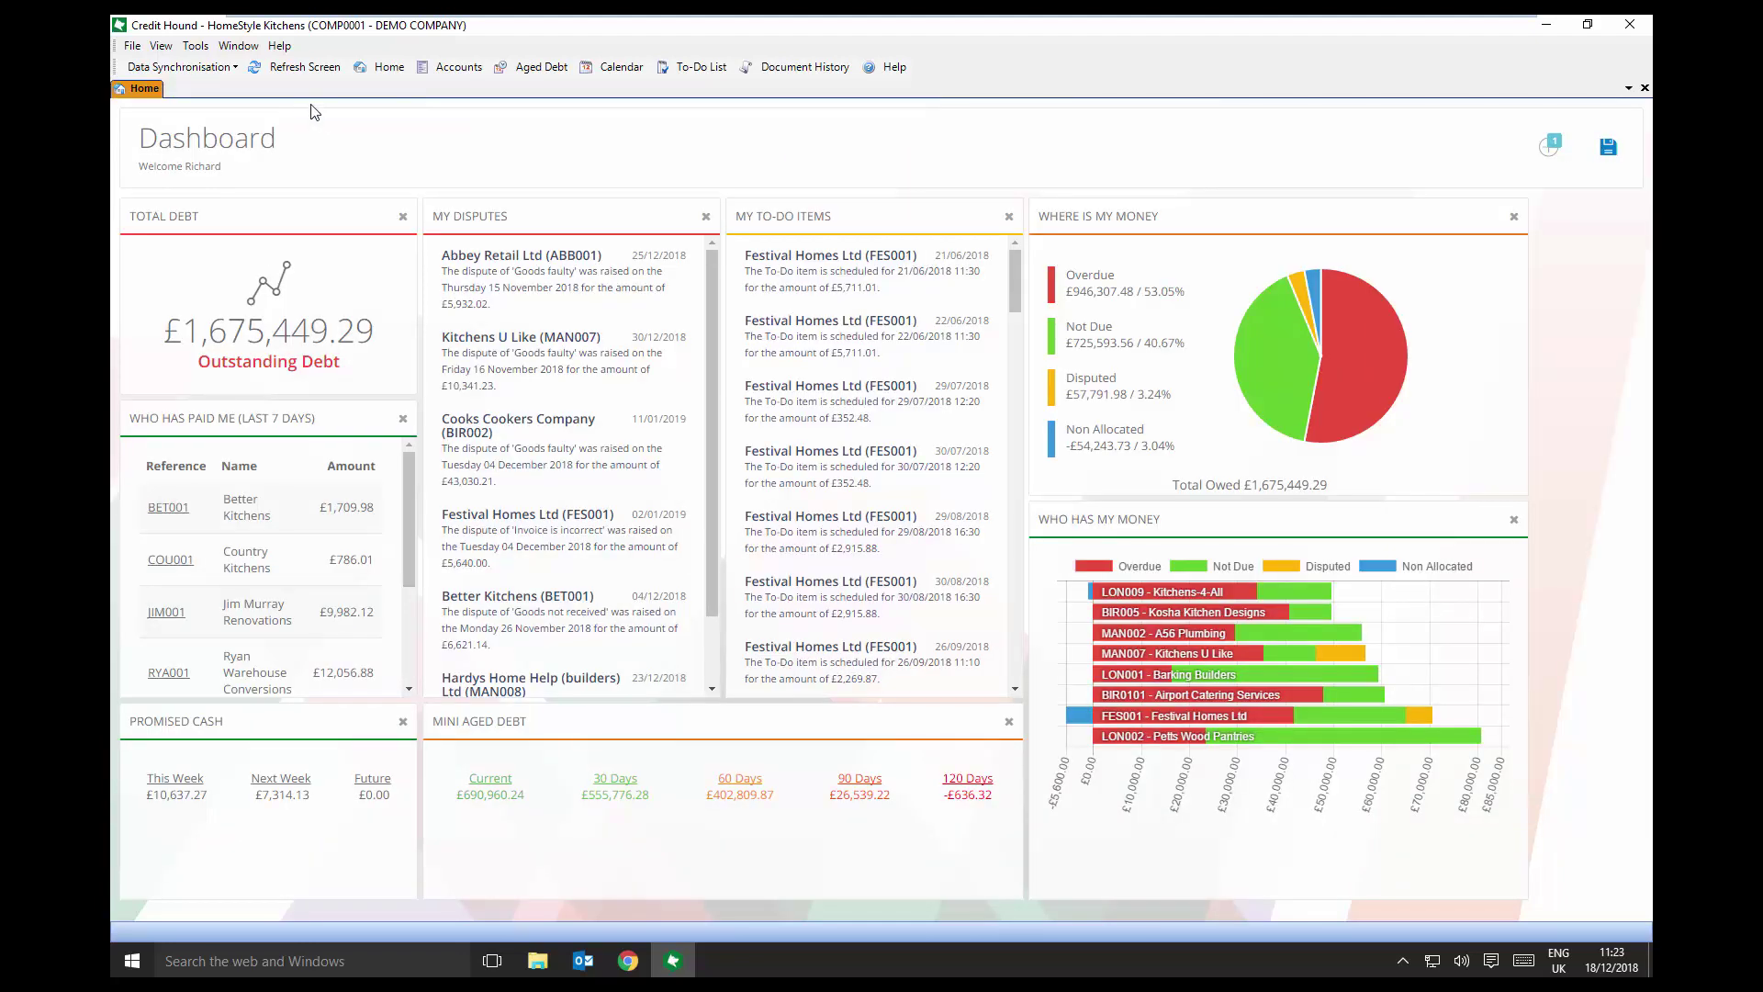
- Open the Chasing Letter 2 rule for editing from the list of rules
click(197, 48)
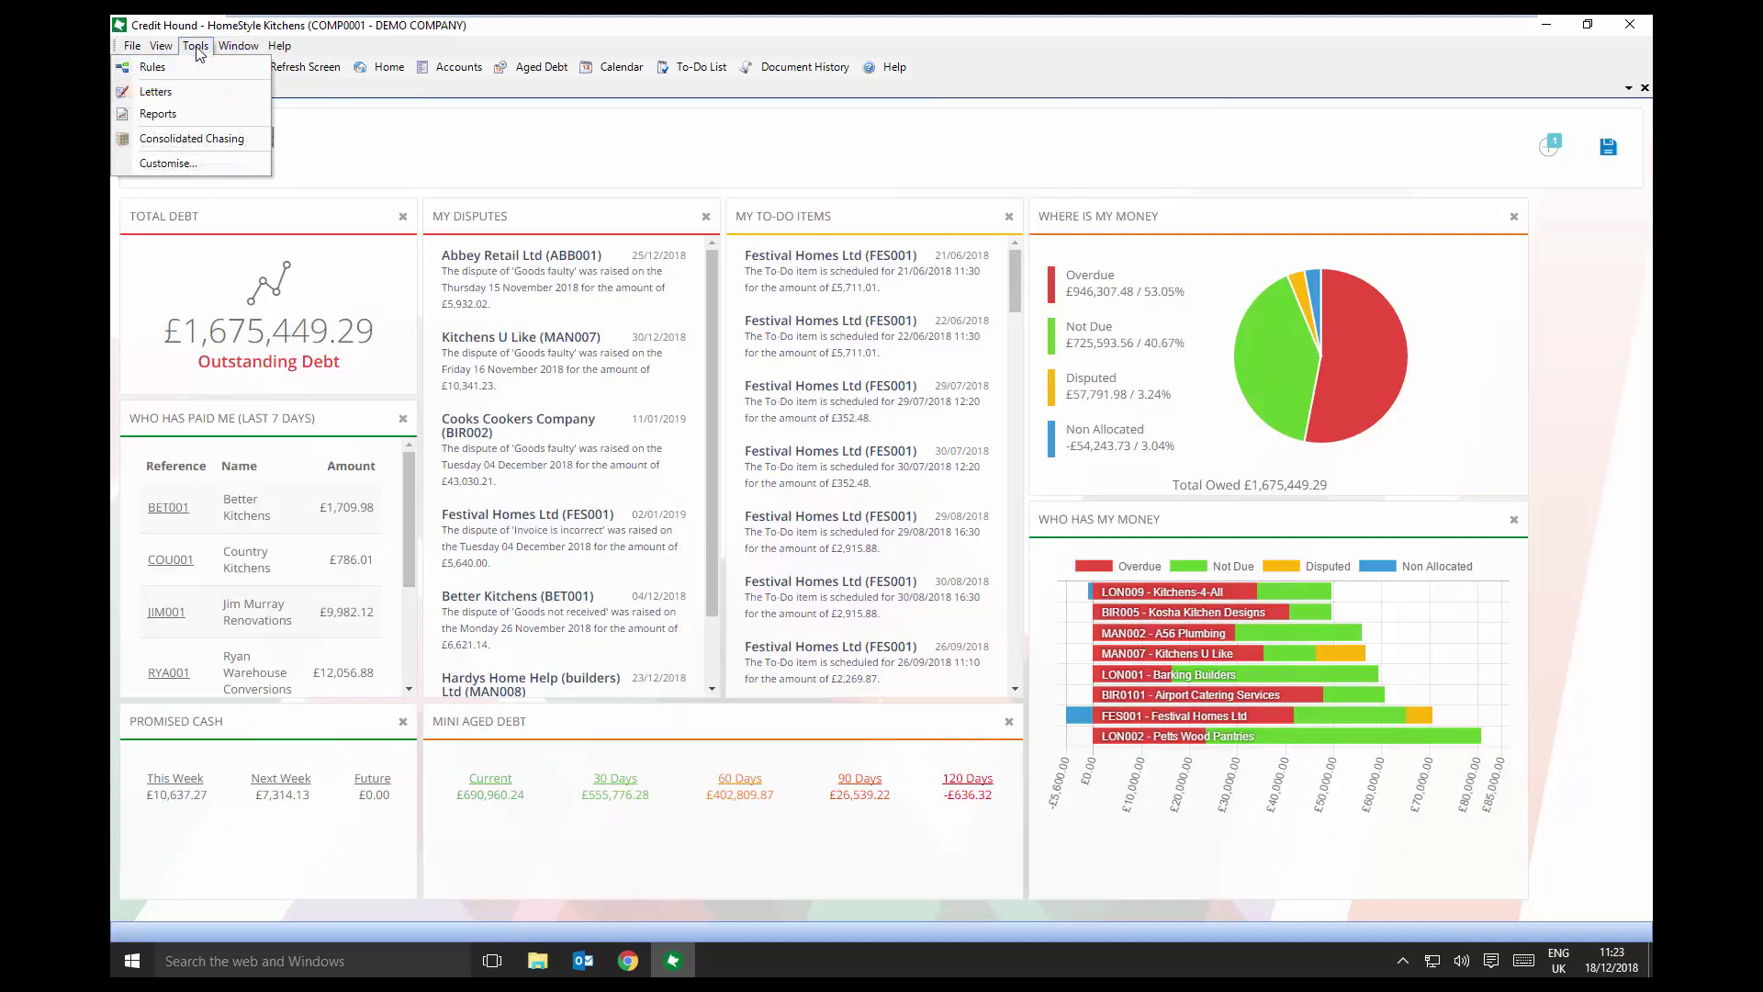
click(195, 69)
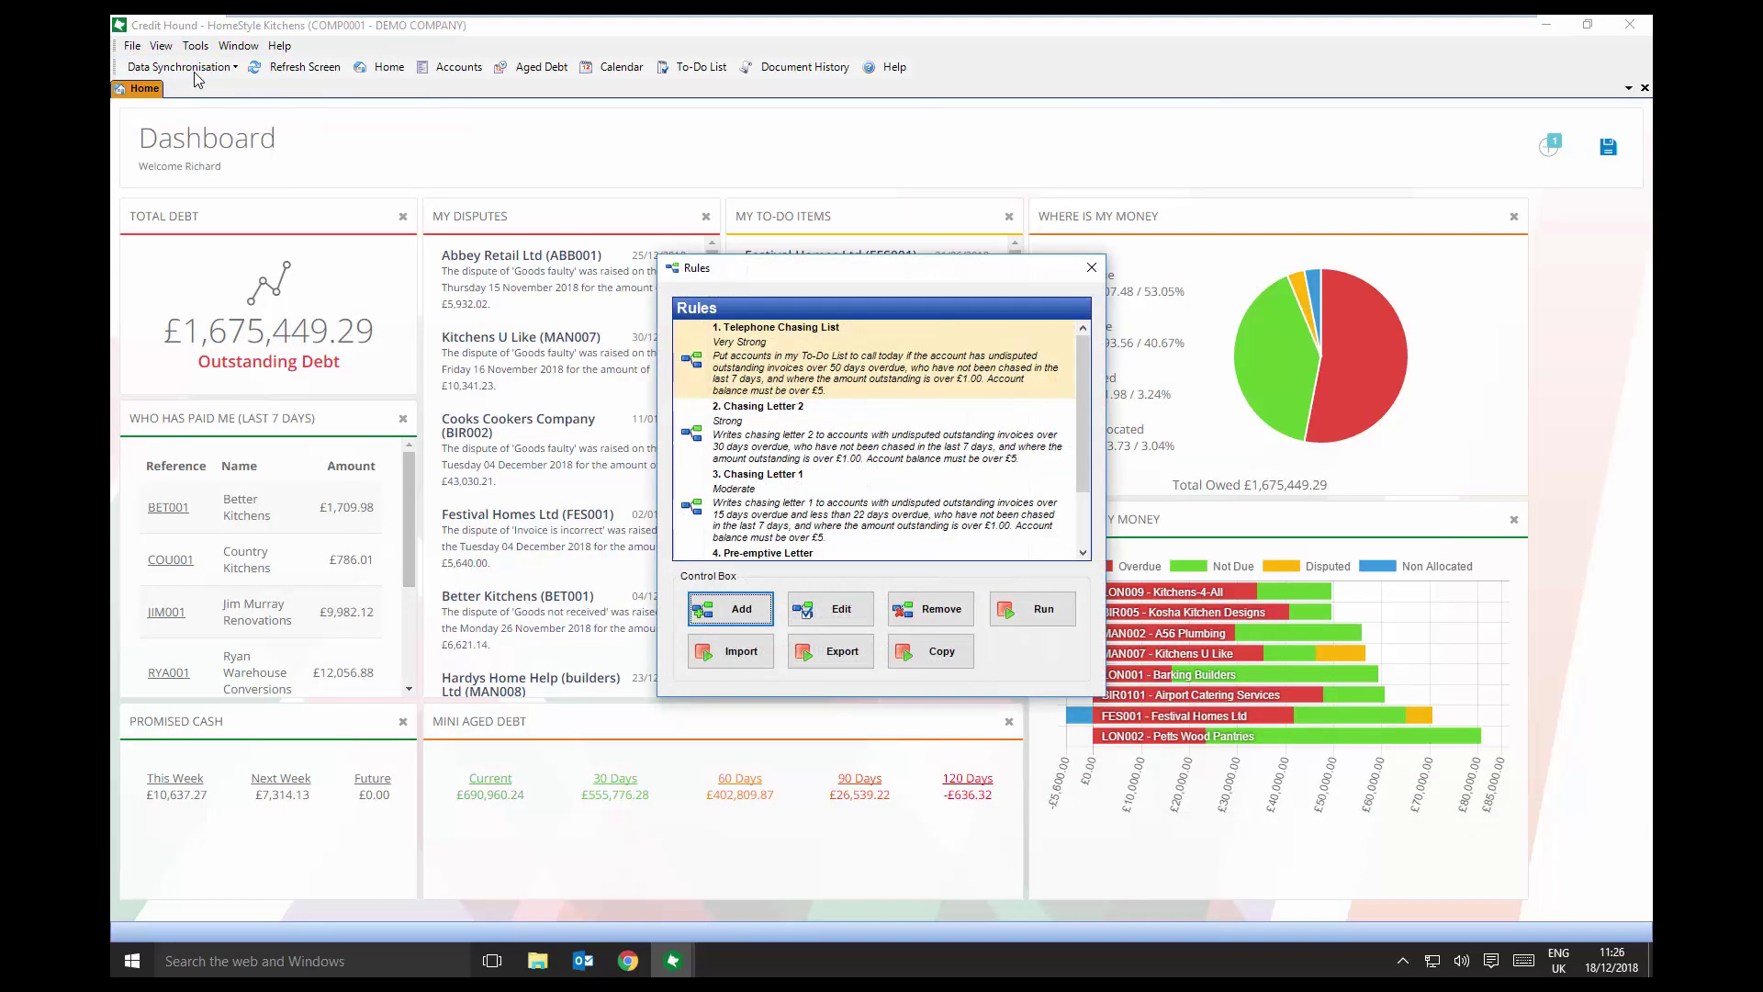
click(746, 429)
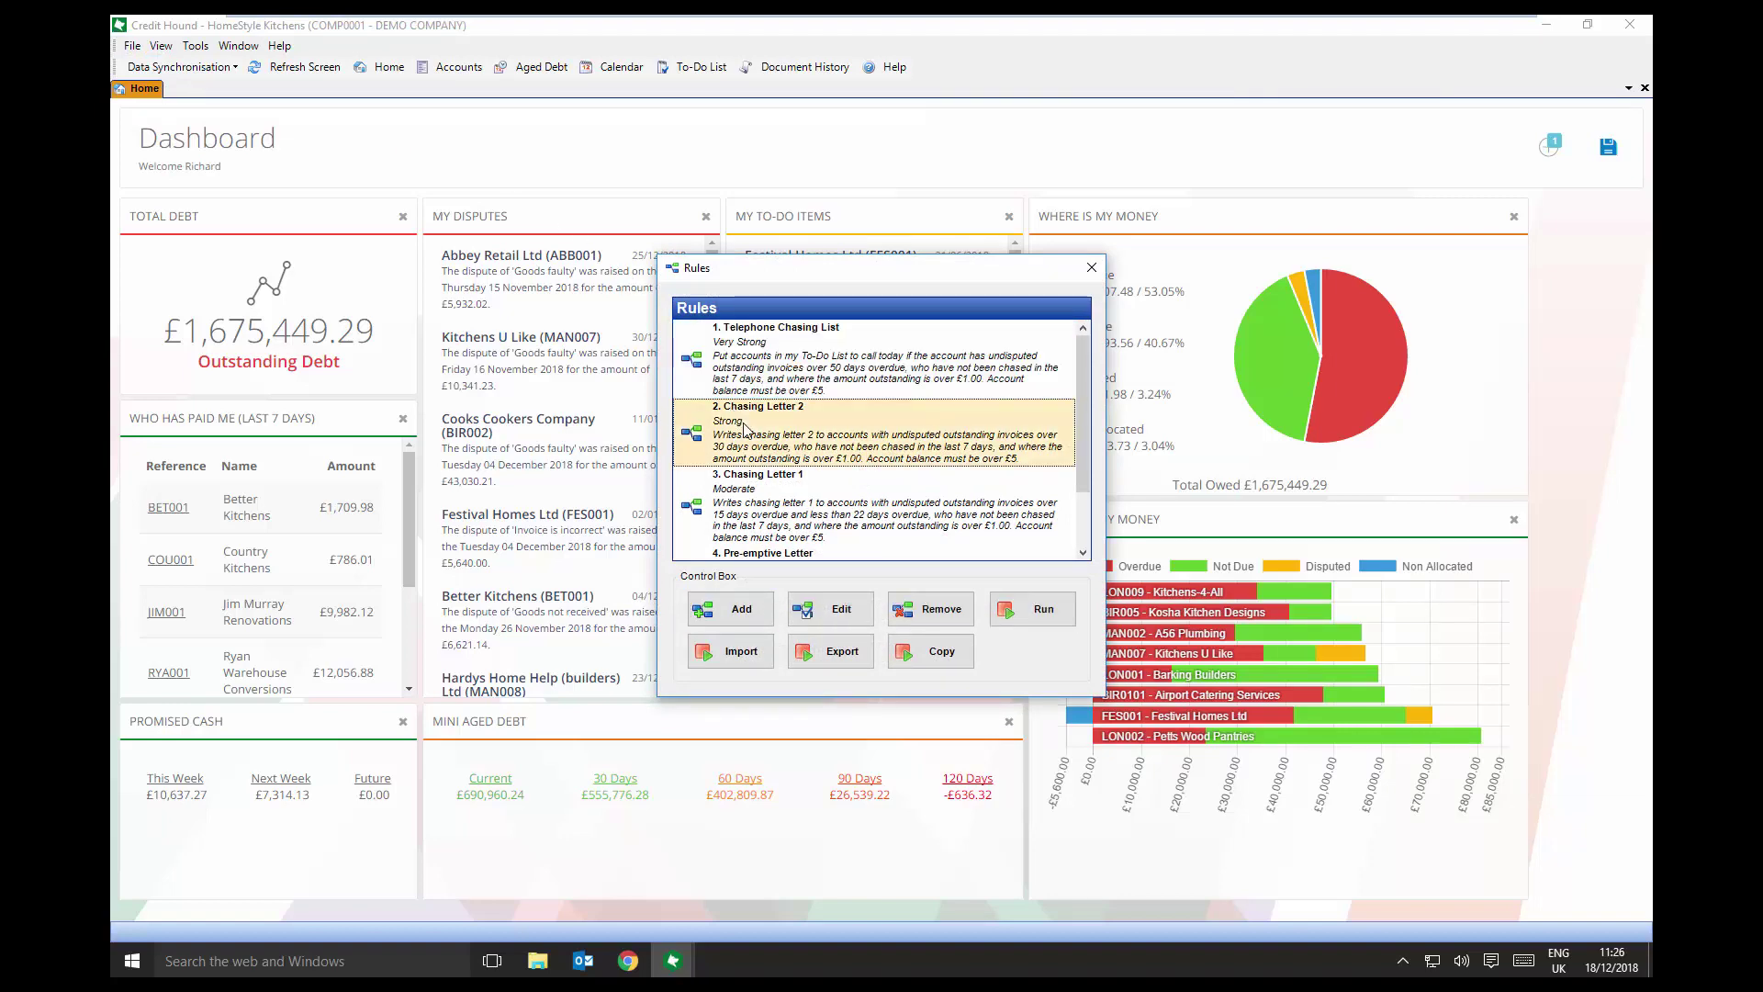
click(842, 610)
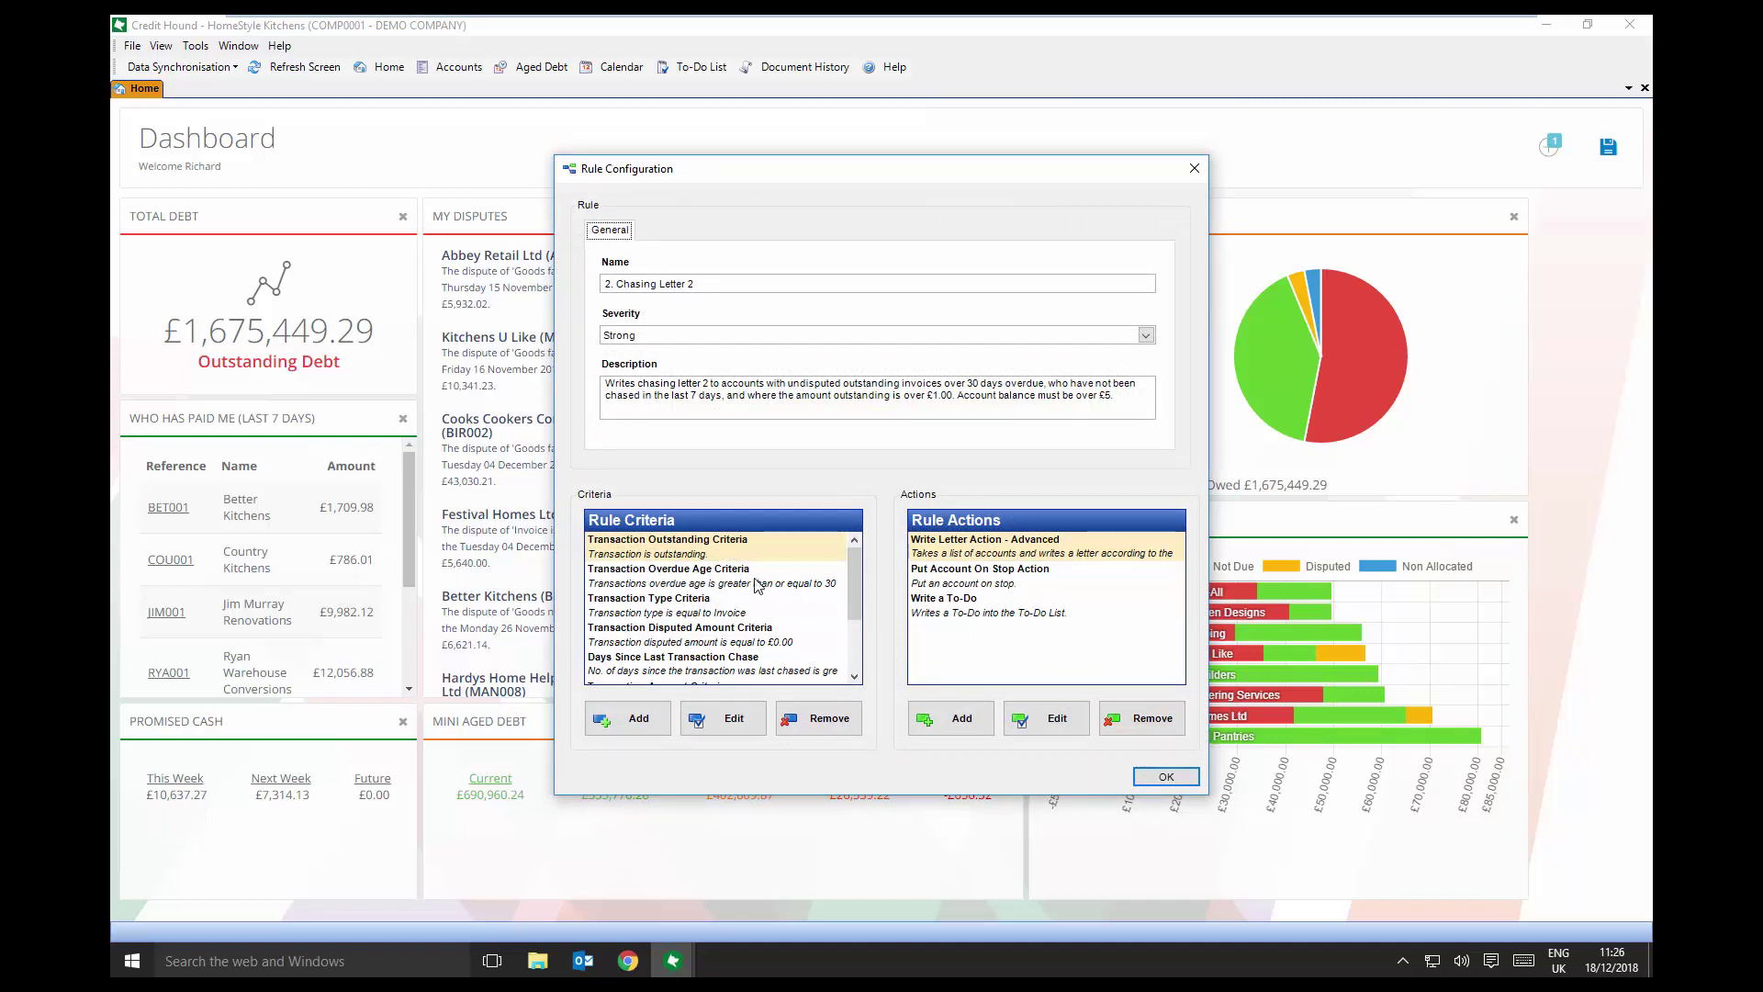
- Examine the criteria and actions of the Chasing Letter 2 rule, and close its configuration
click(743, 585)
click(735, 615)
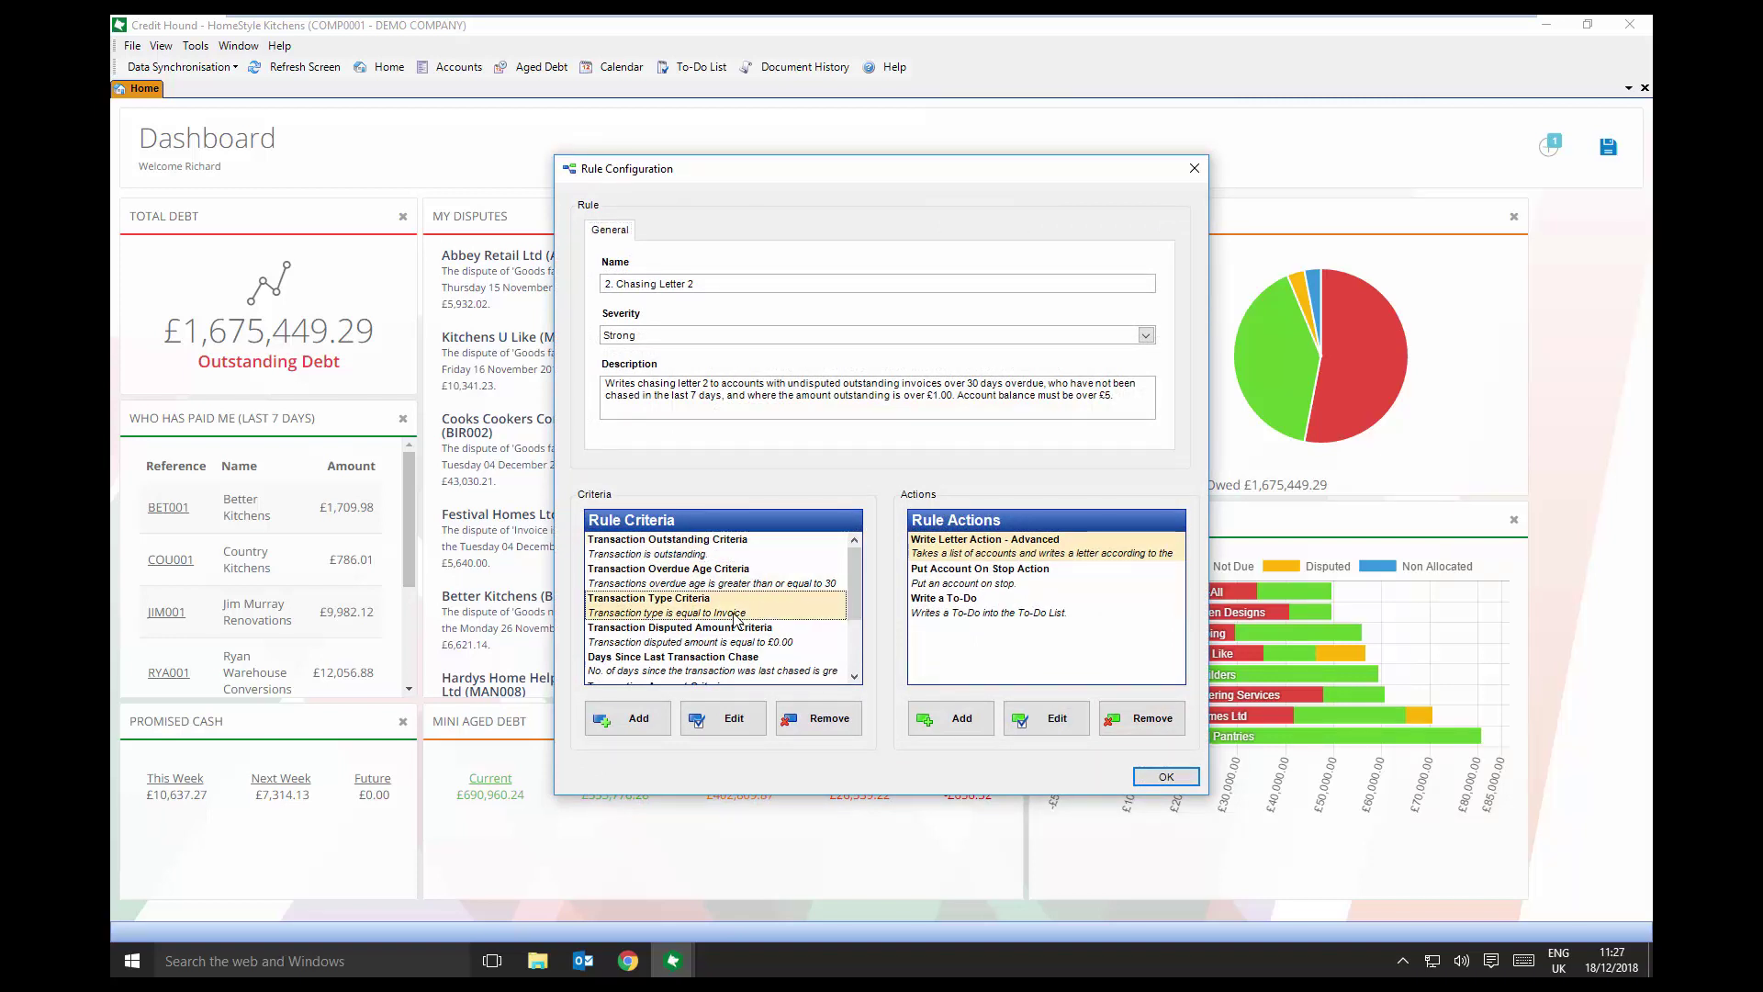
click(758, 645)
click(779, 668)
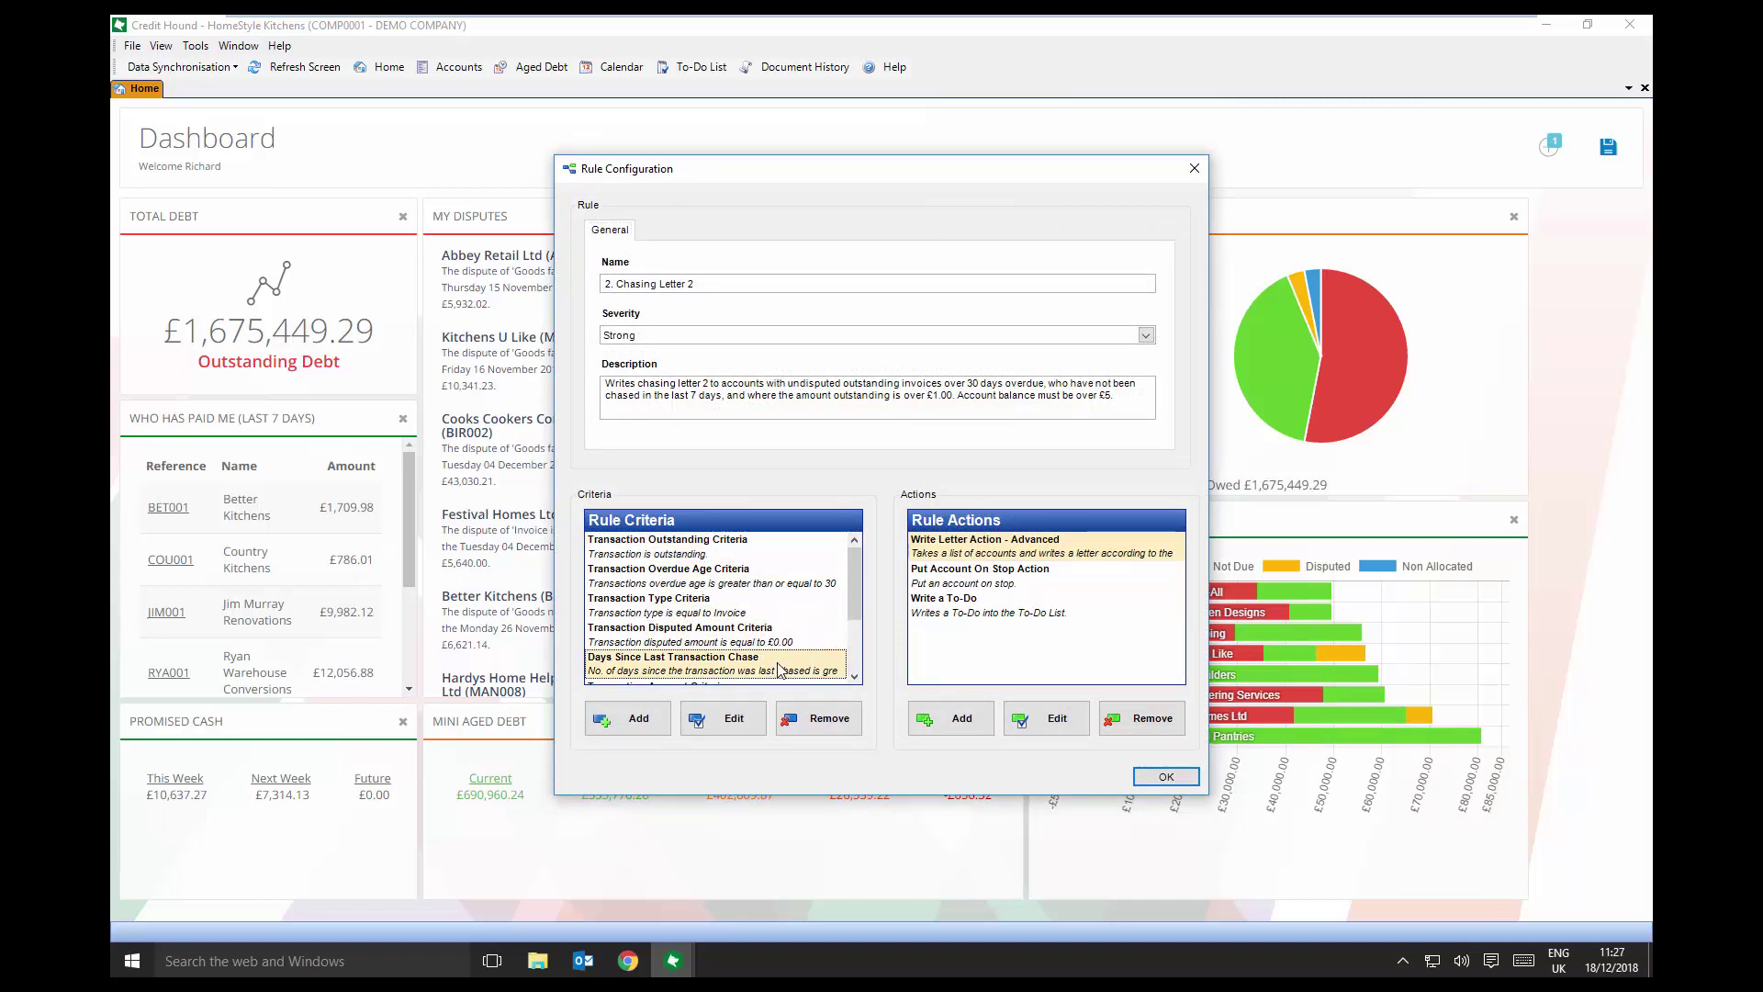
click(950, 548)
click(956, 578)
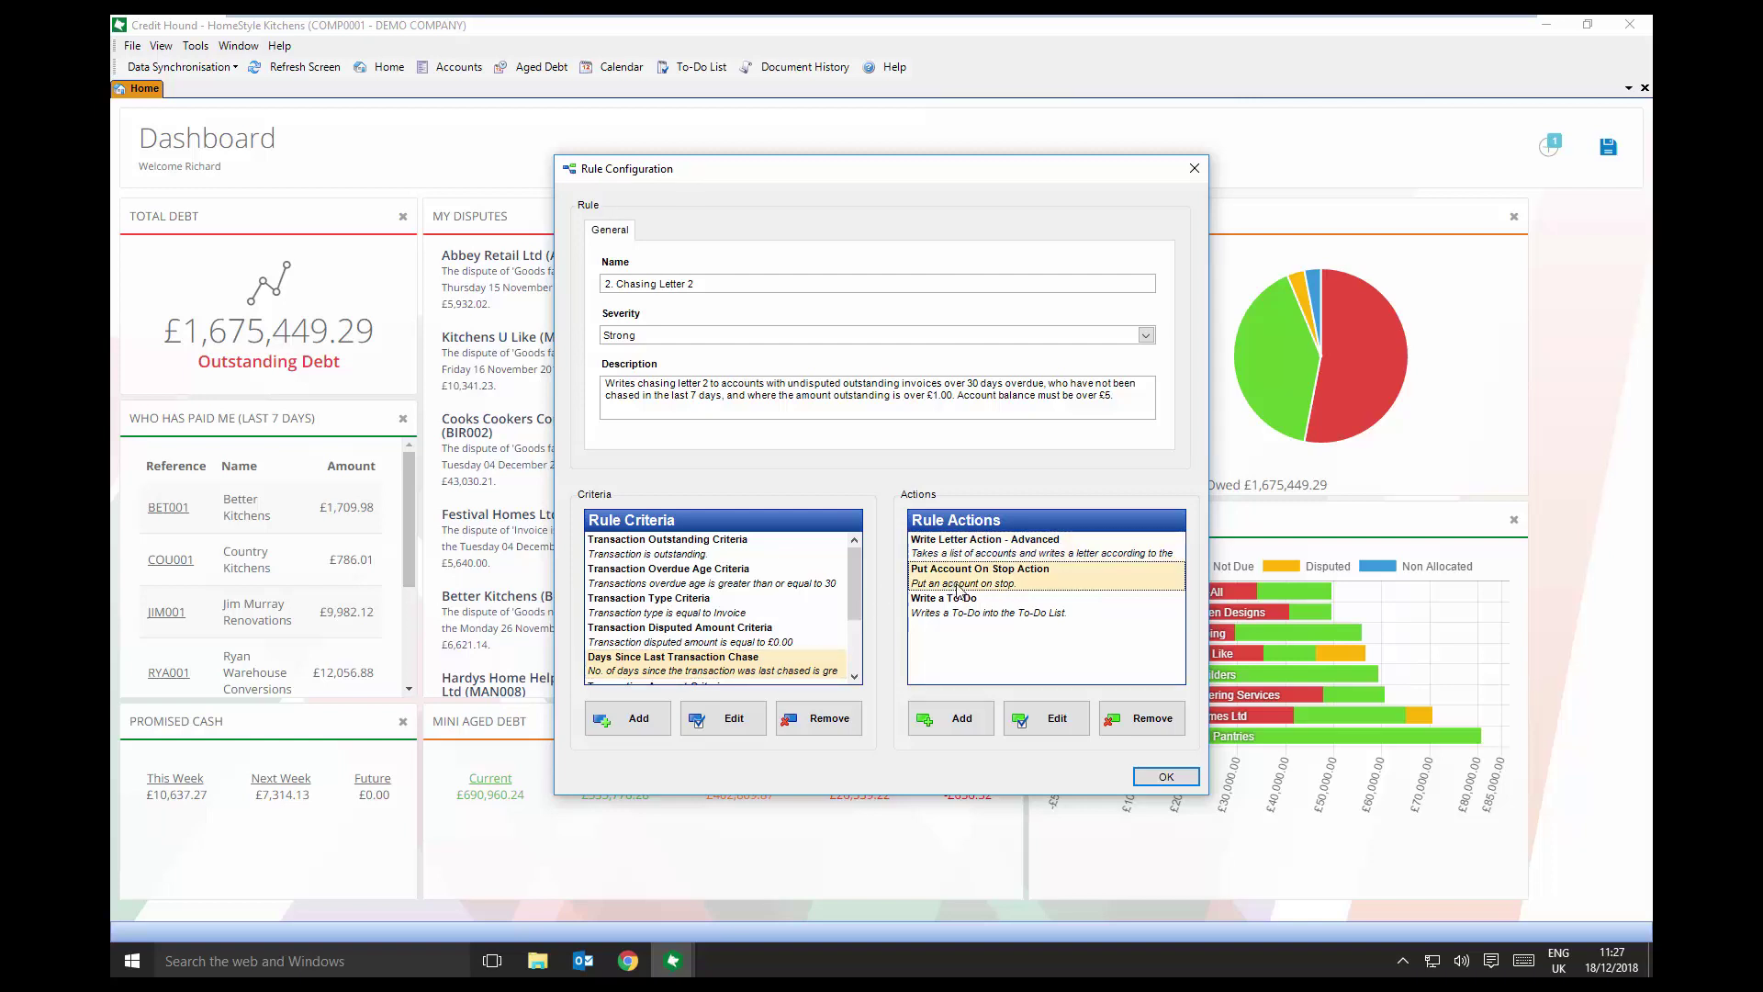
click(961, 612)
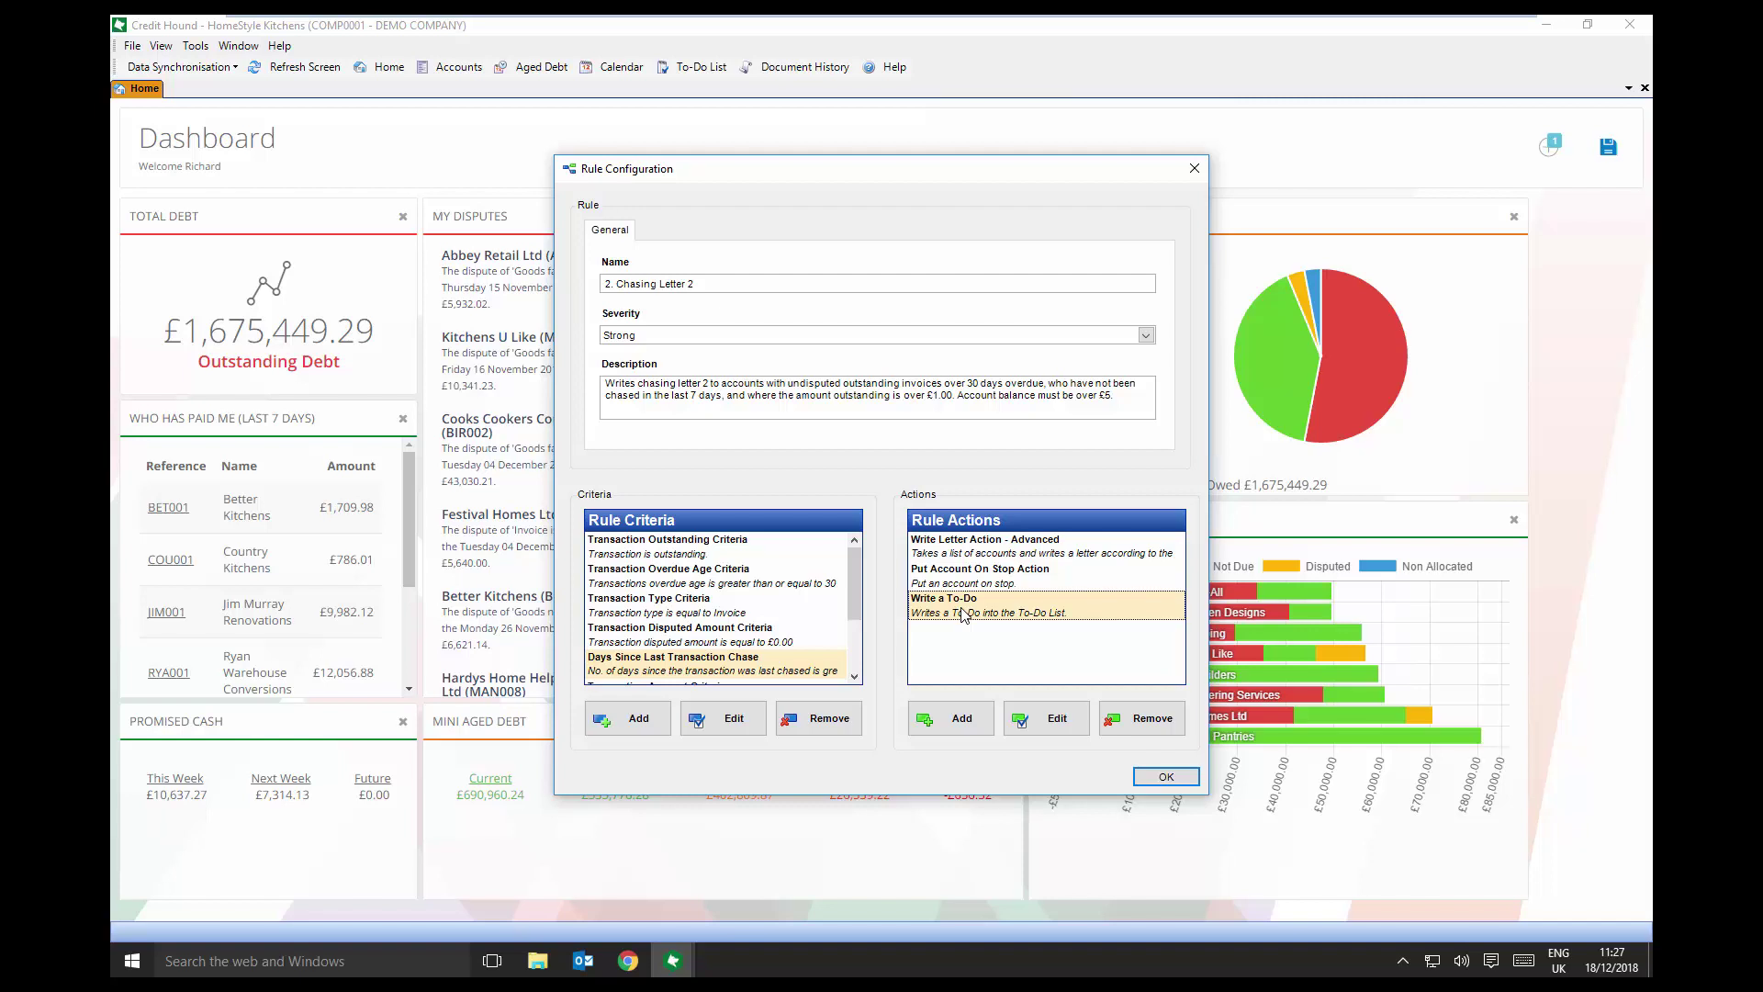
click(1164, 777)
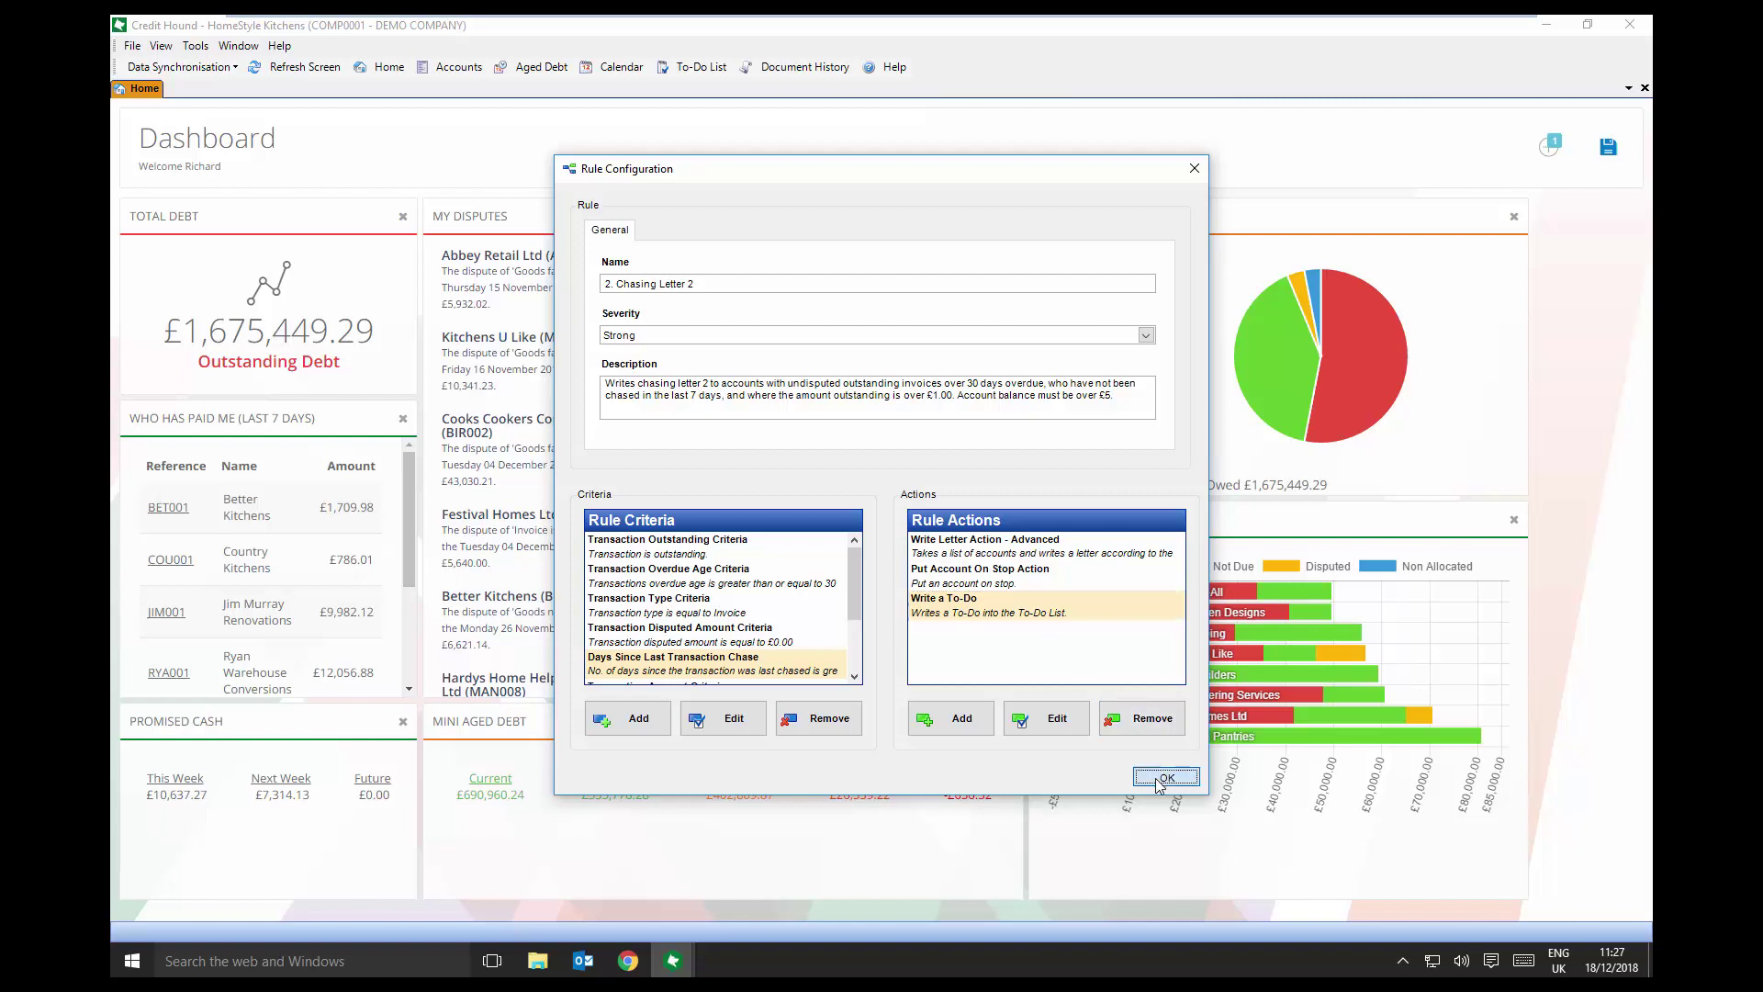
- Run the Chasing Letter 2 rule for only Euro Trading Account, Quality Counts Kitchens (HO), Kosha Kitchen Designs and Super Chef Fitments
click(1042, 611)
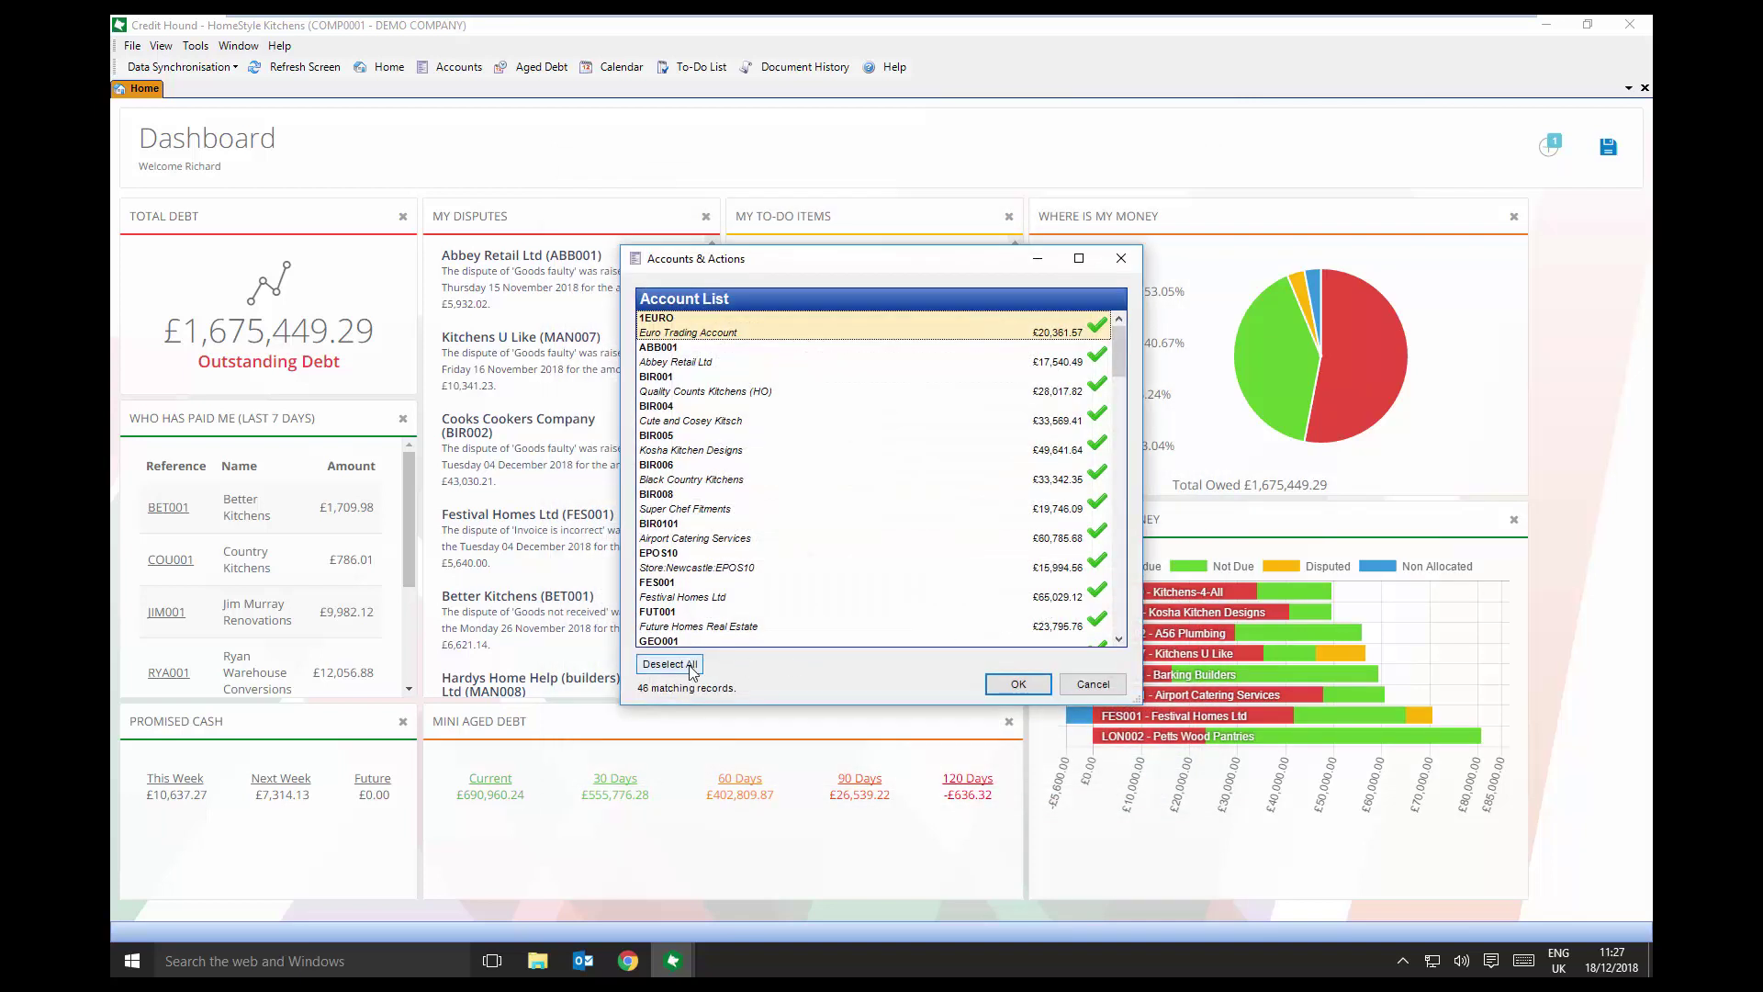
click(1097, 326)
click(1098, 385)
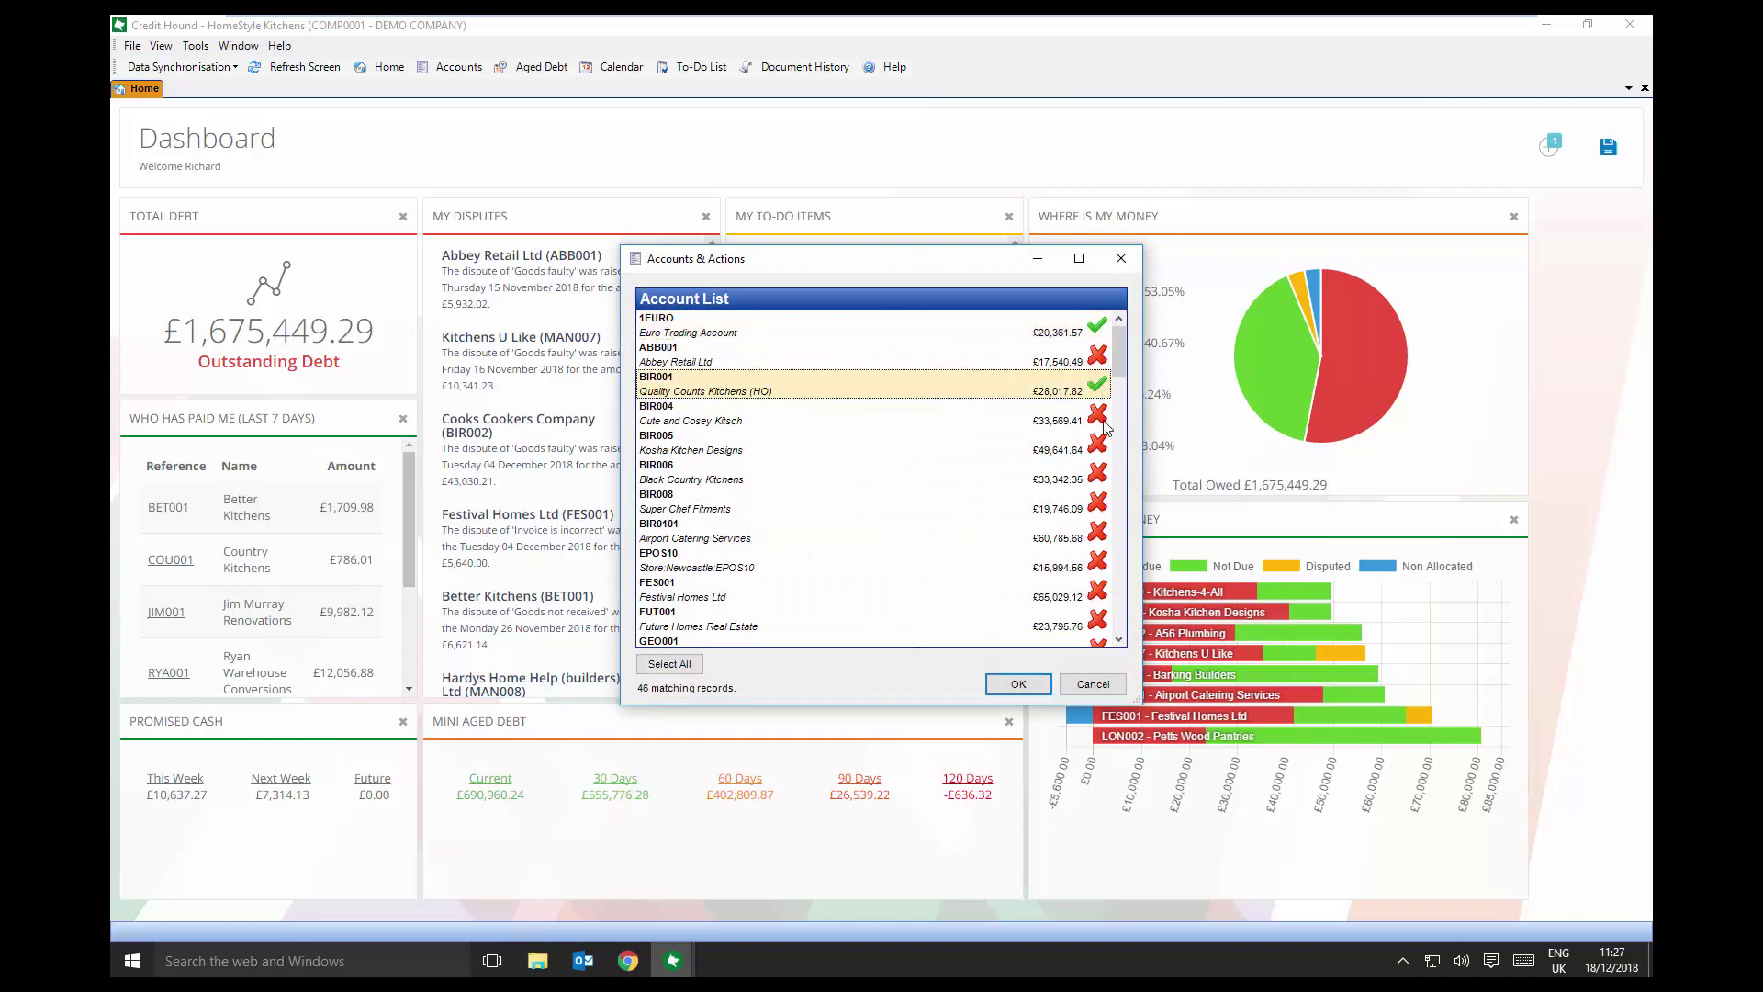
click(1099, 447)
click(1098, 504)
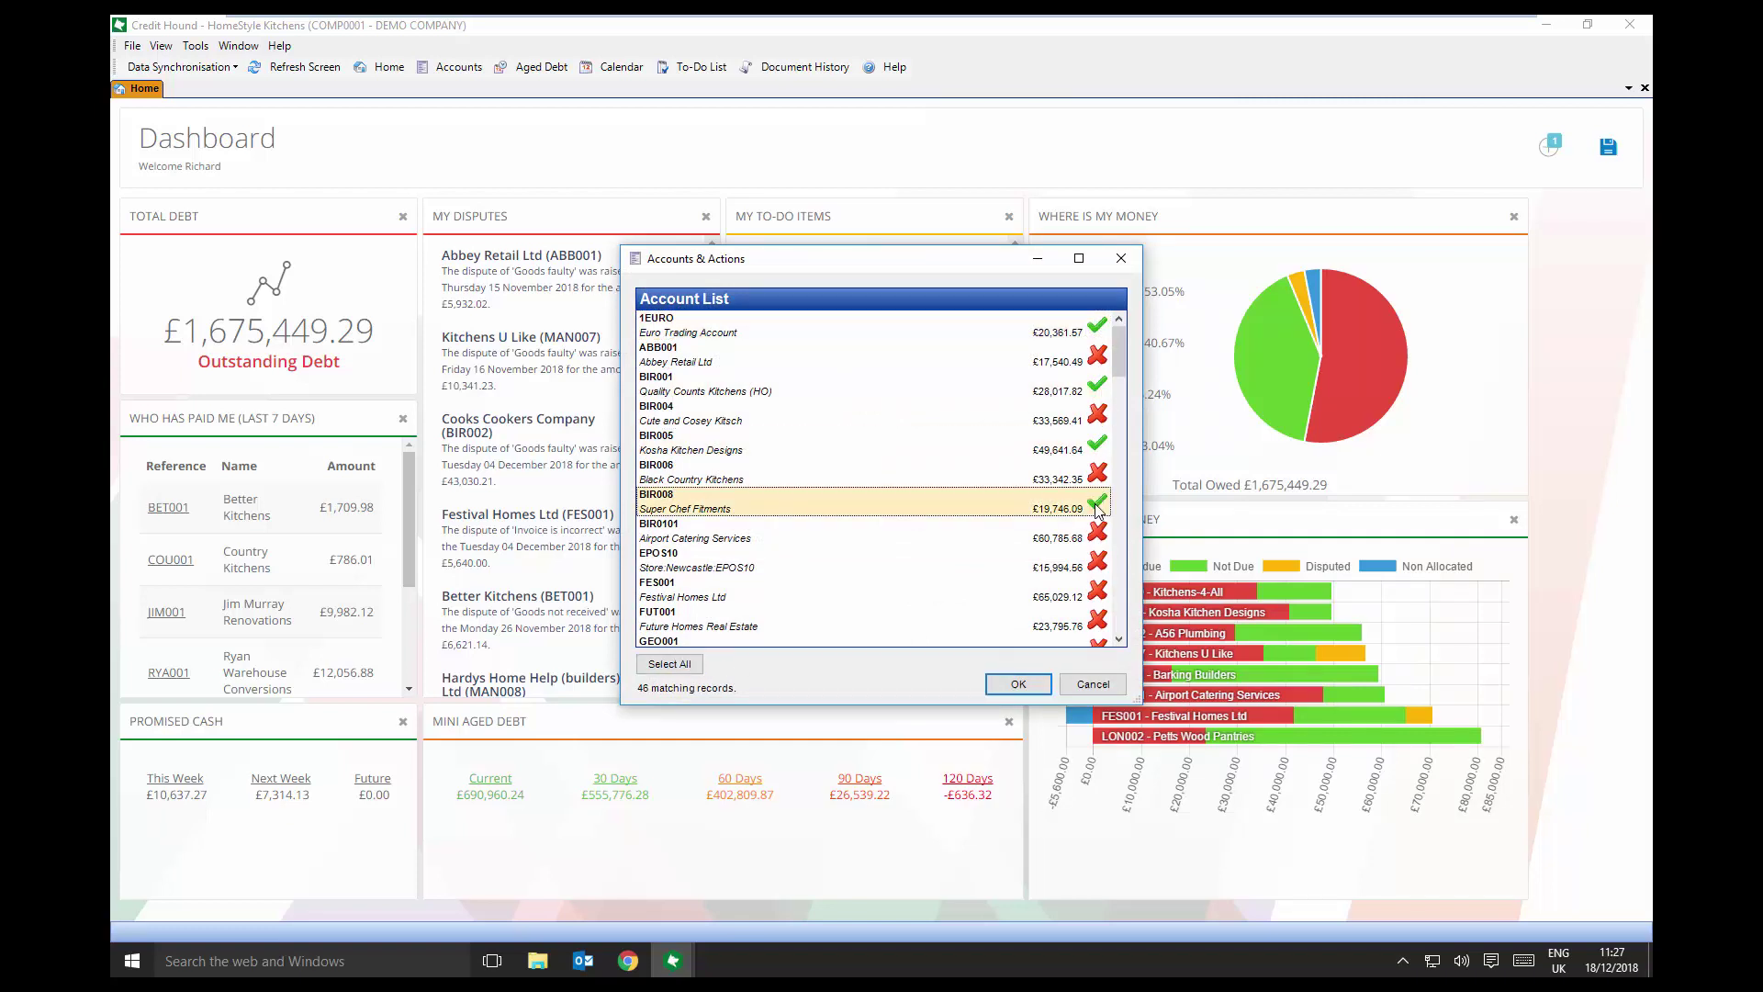
click(1018, 684)
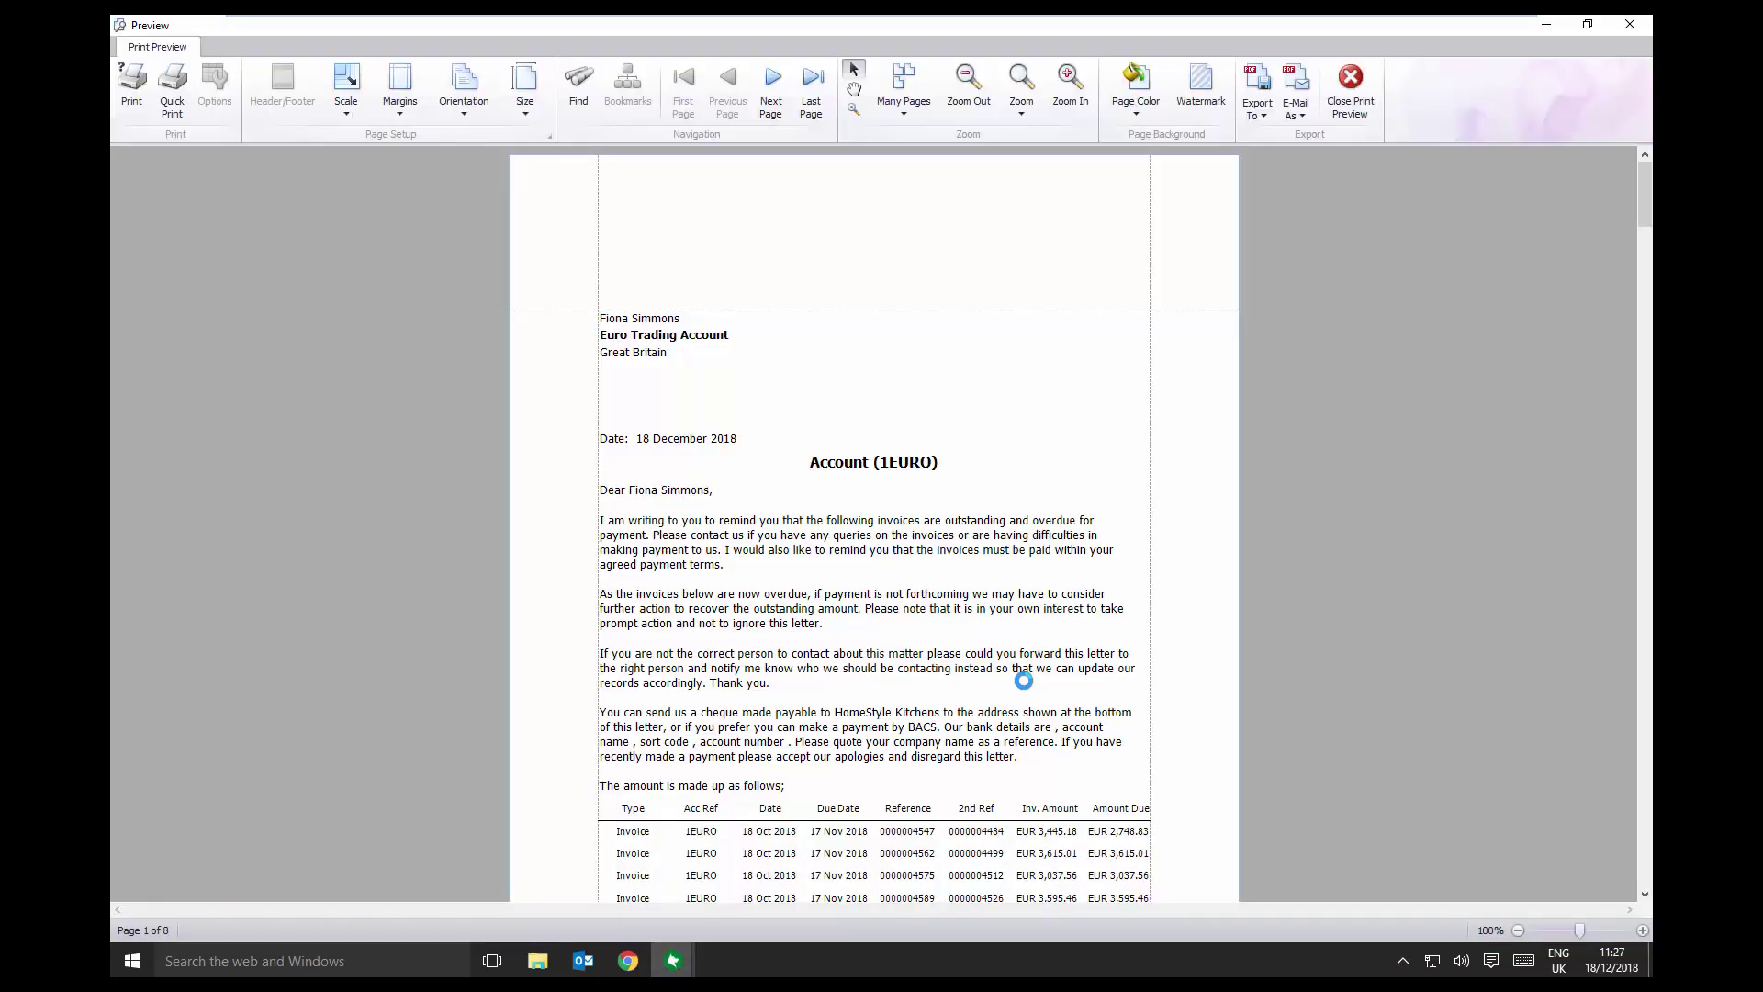
- Close the preview of the chasing letters and leave the rules list
click(1352, 79)
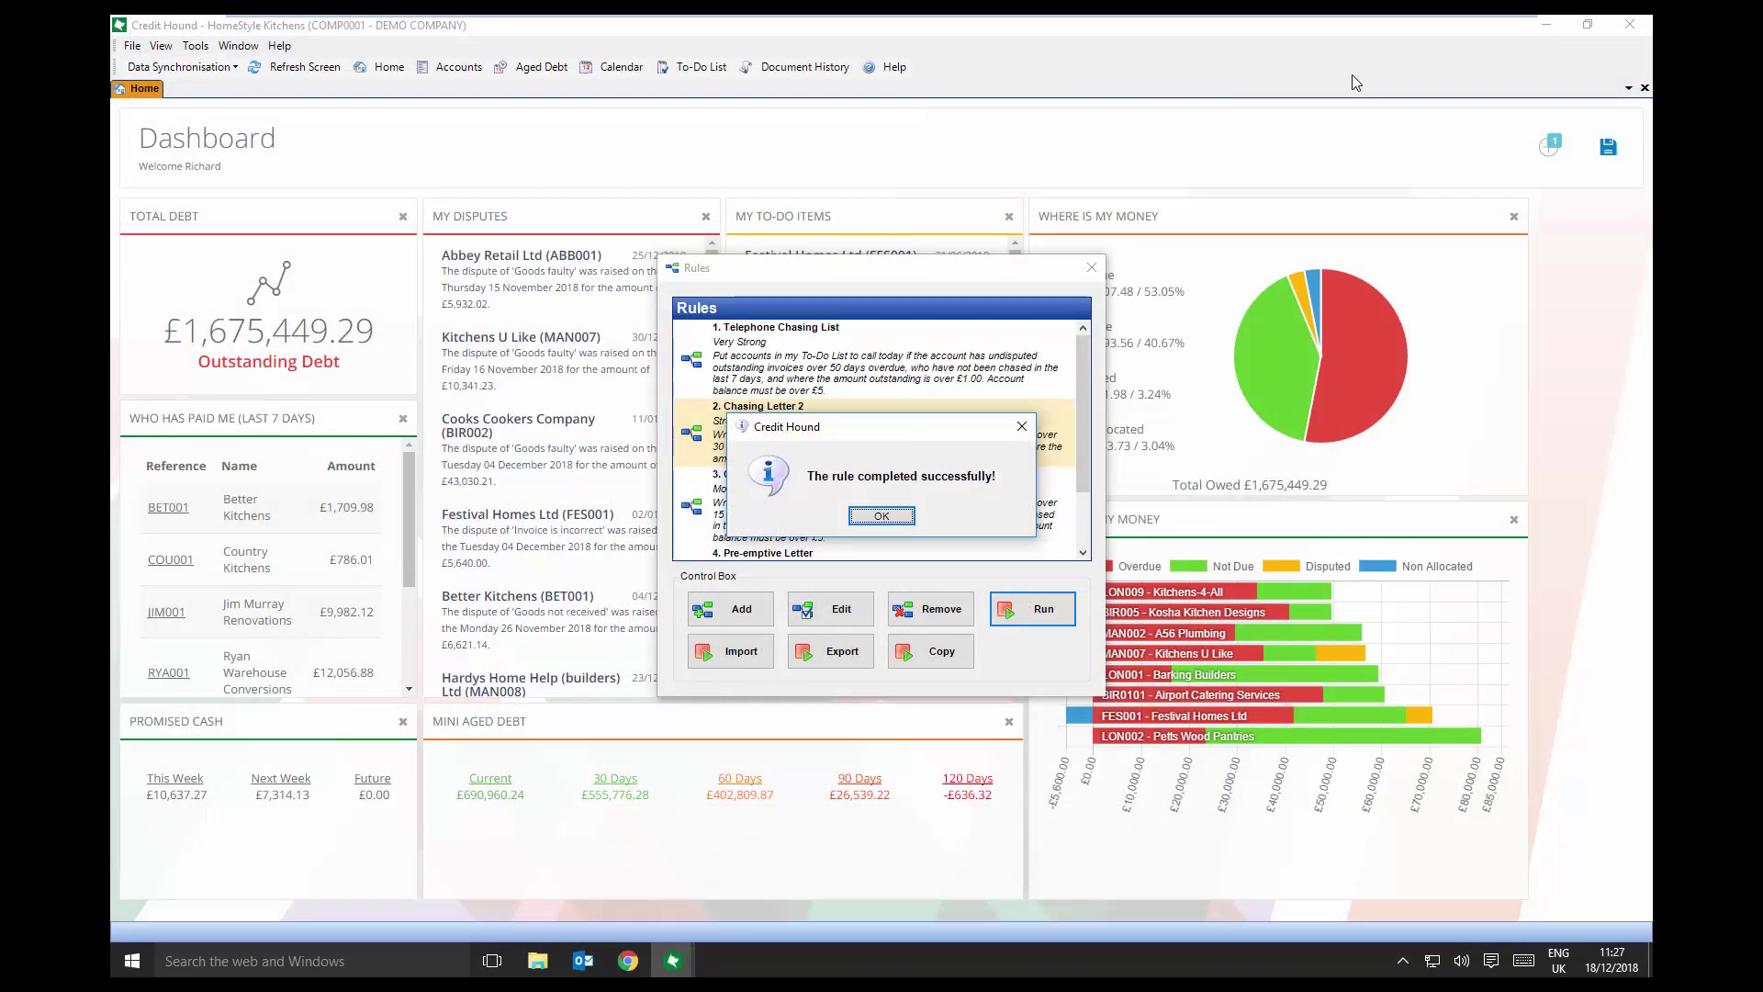
click(901, 516)
click(1090, 267)
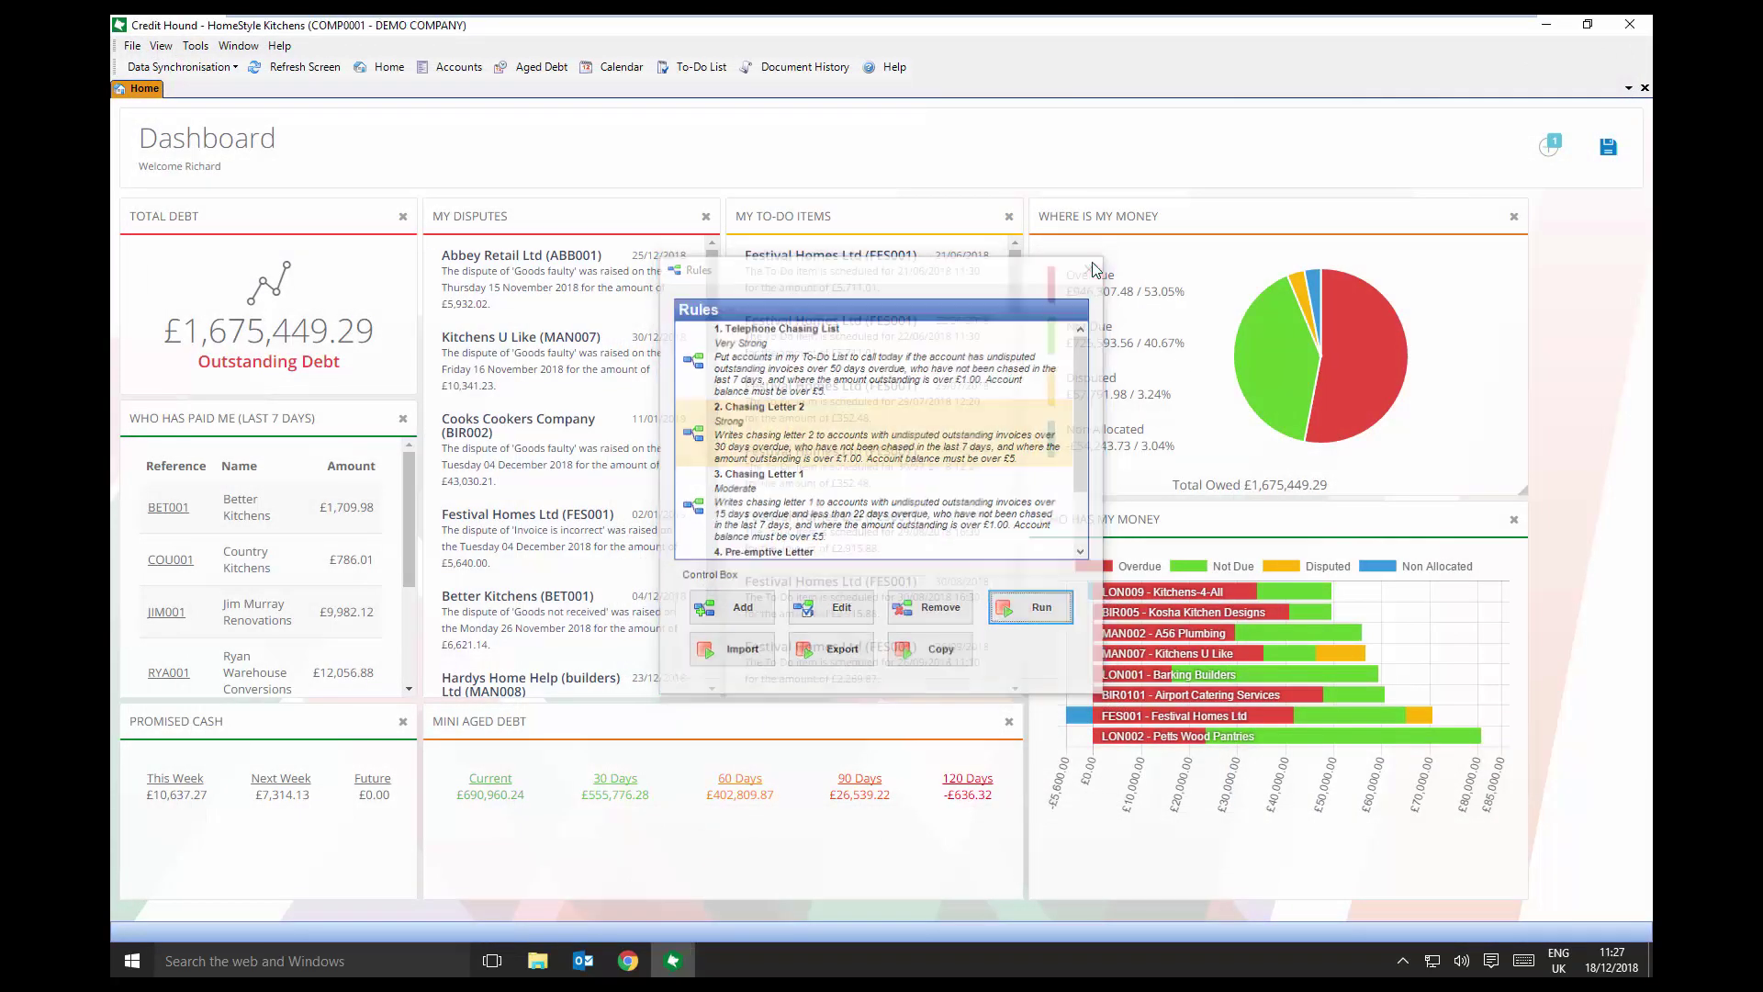
- Open the accounts list and the aged debt list, and return to the accounts list
click(448, 72)
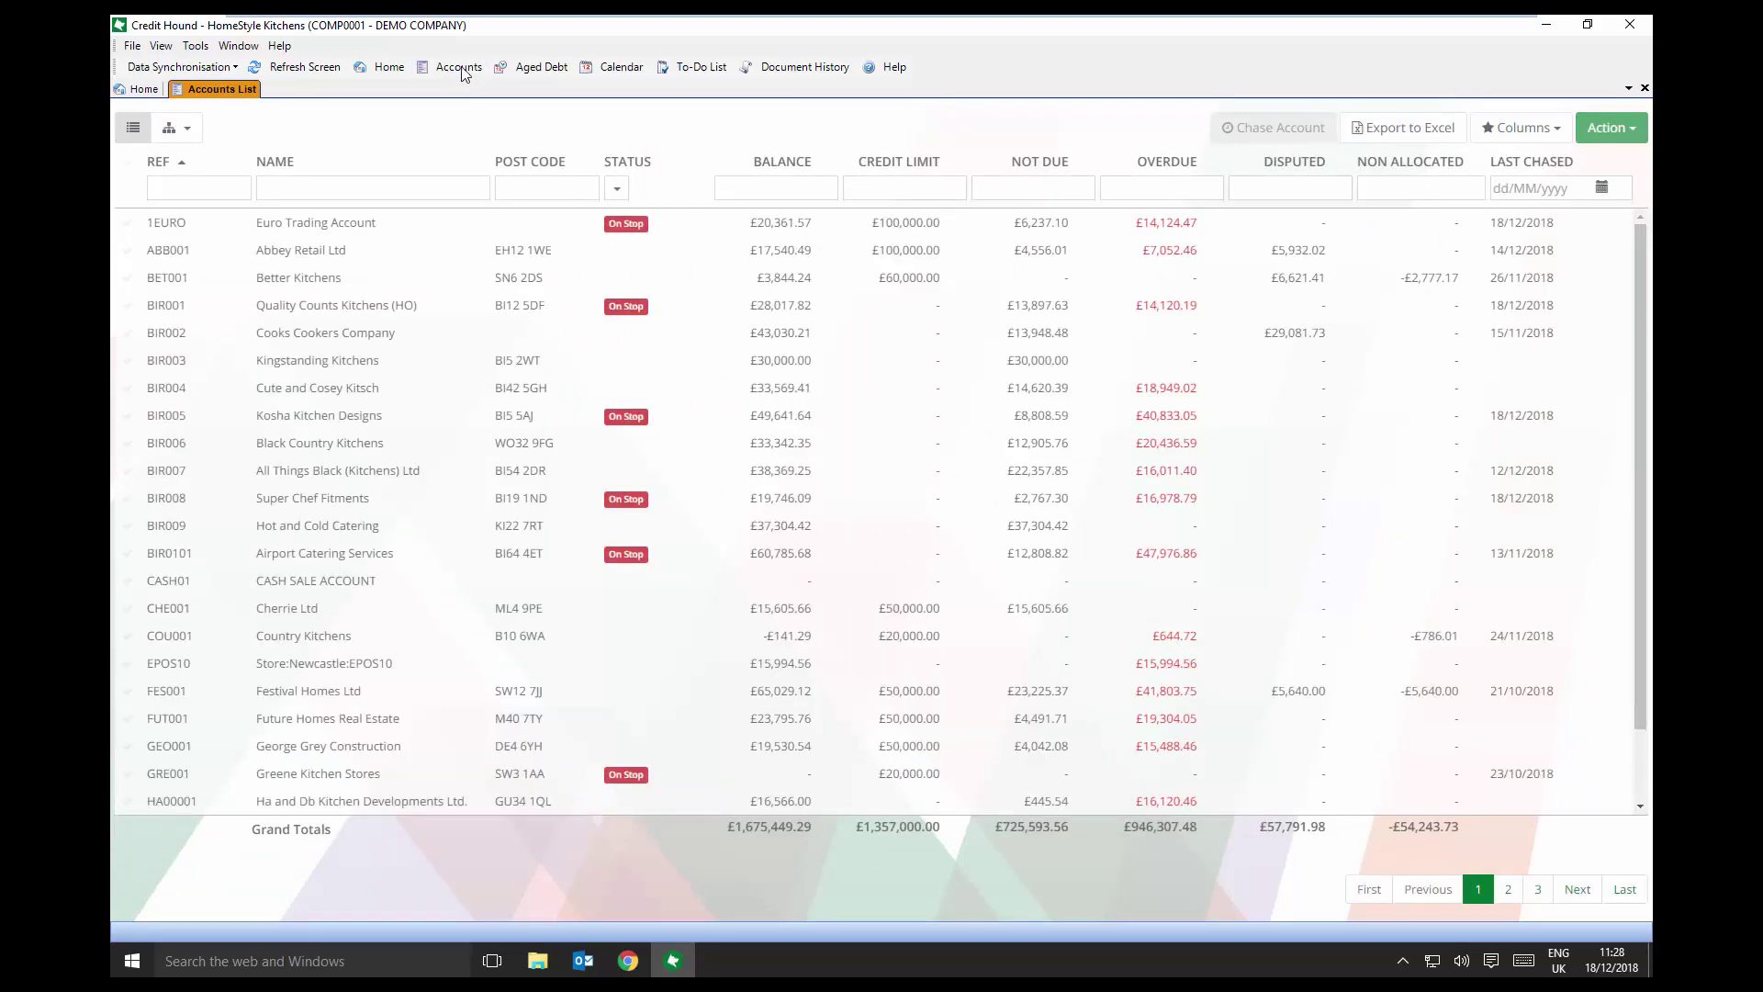
click(536, 69)
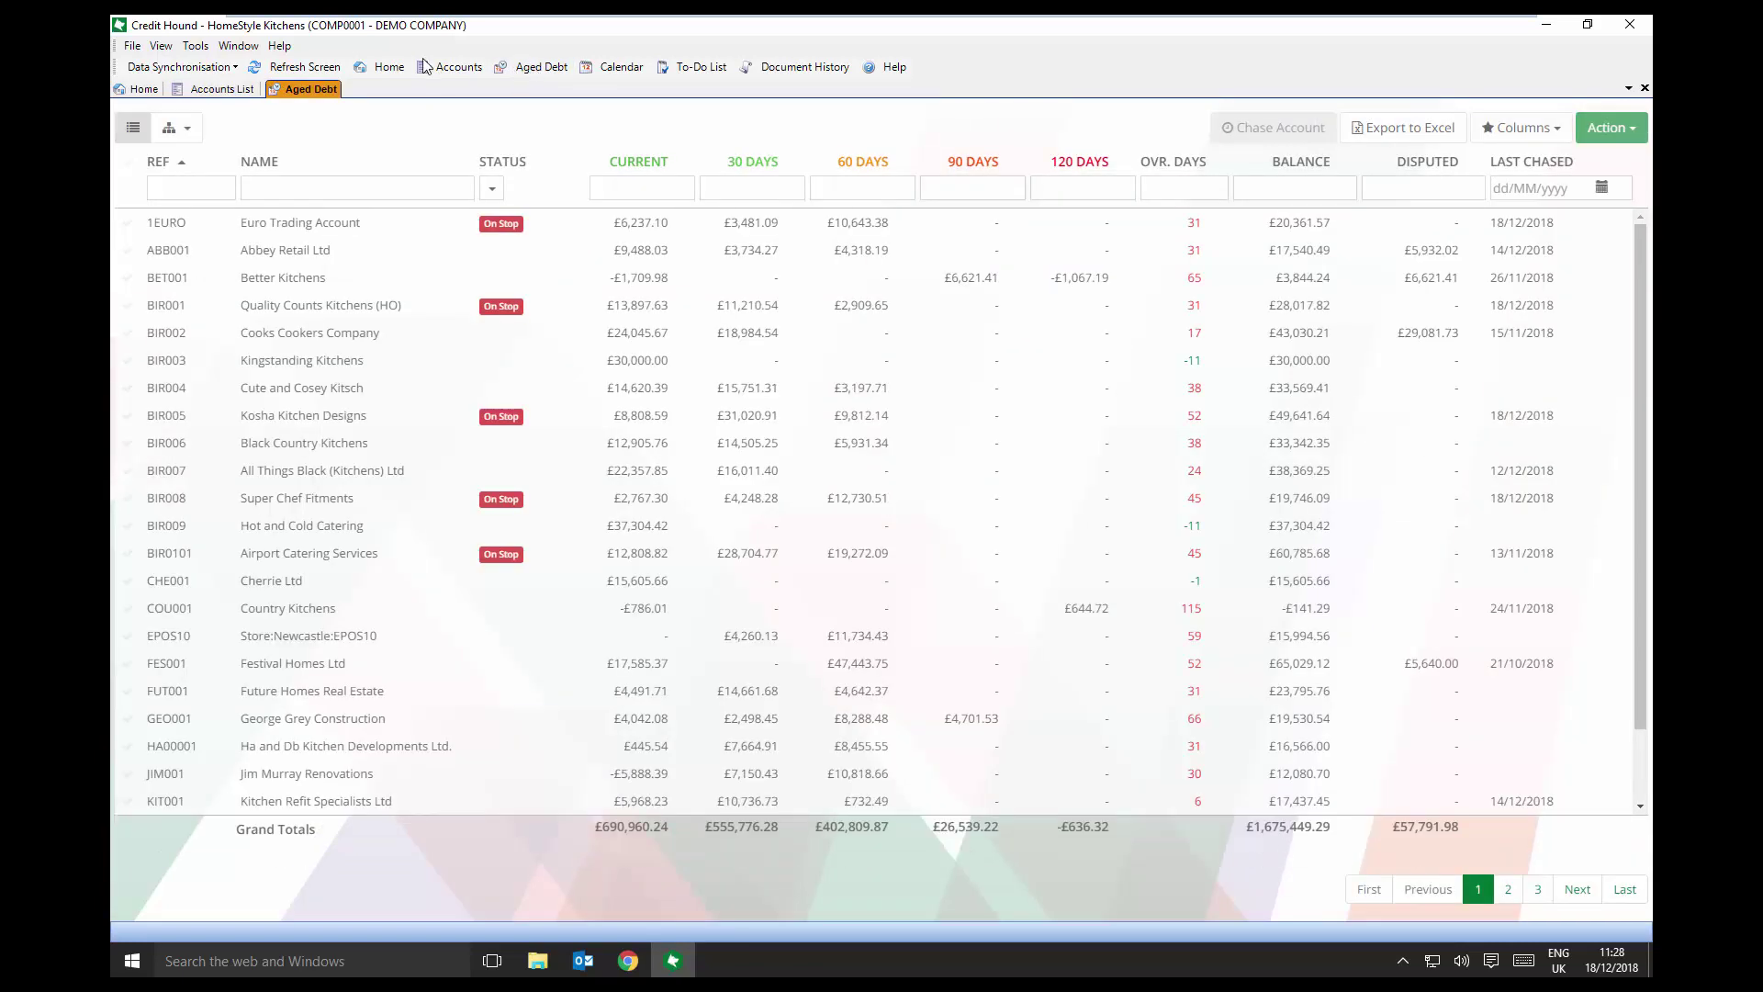
click(237, 93)
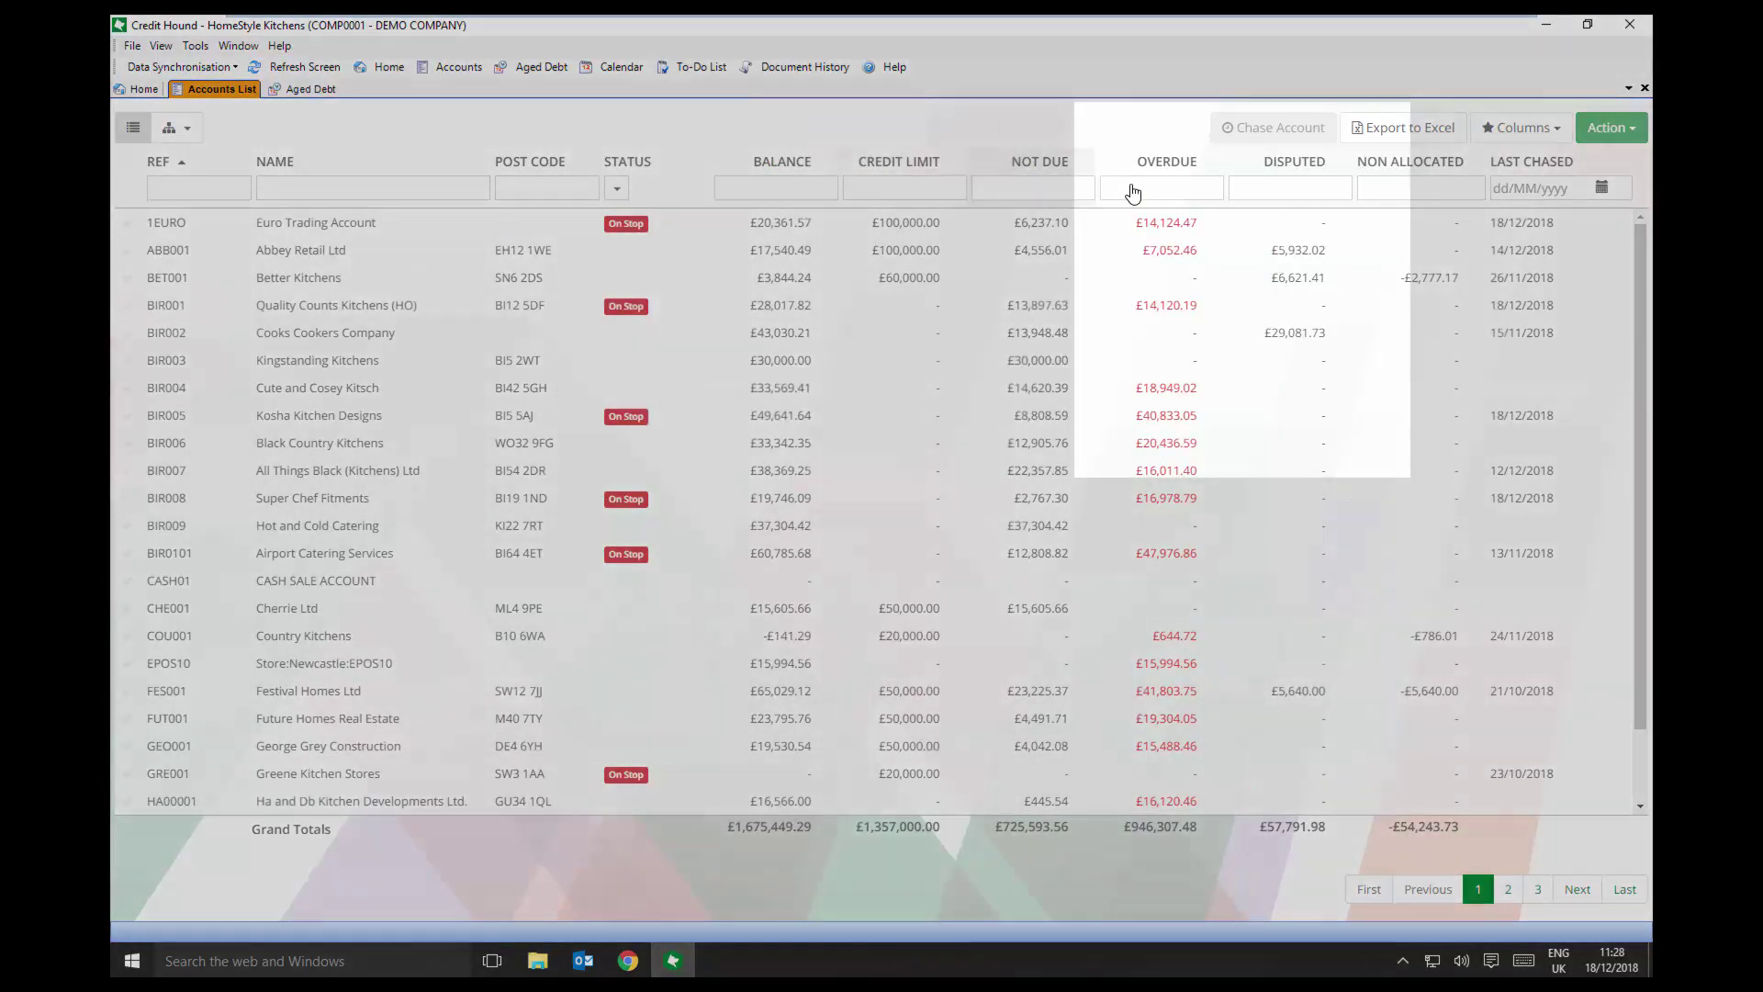
- Filter the accounts list to overdue amounts greater than or equal to 40000
click(1134, 186)
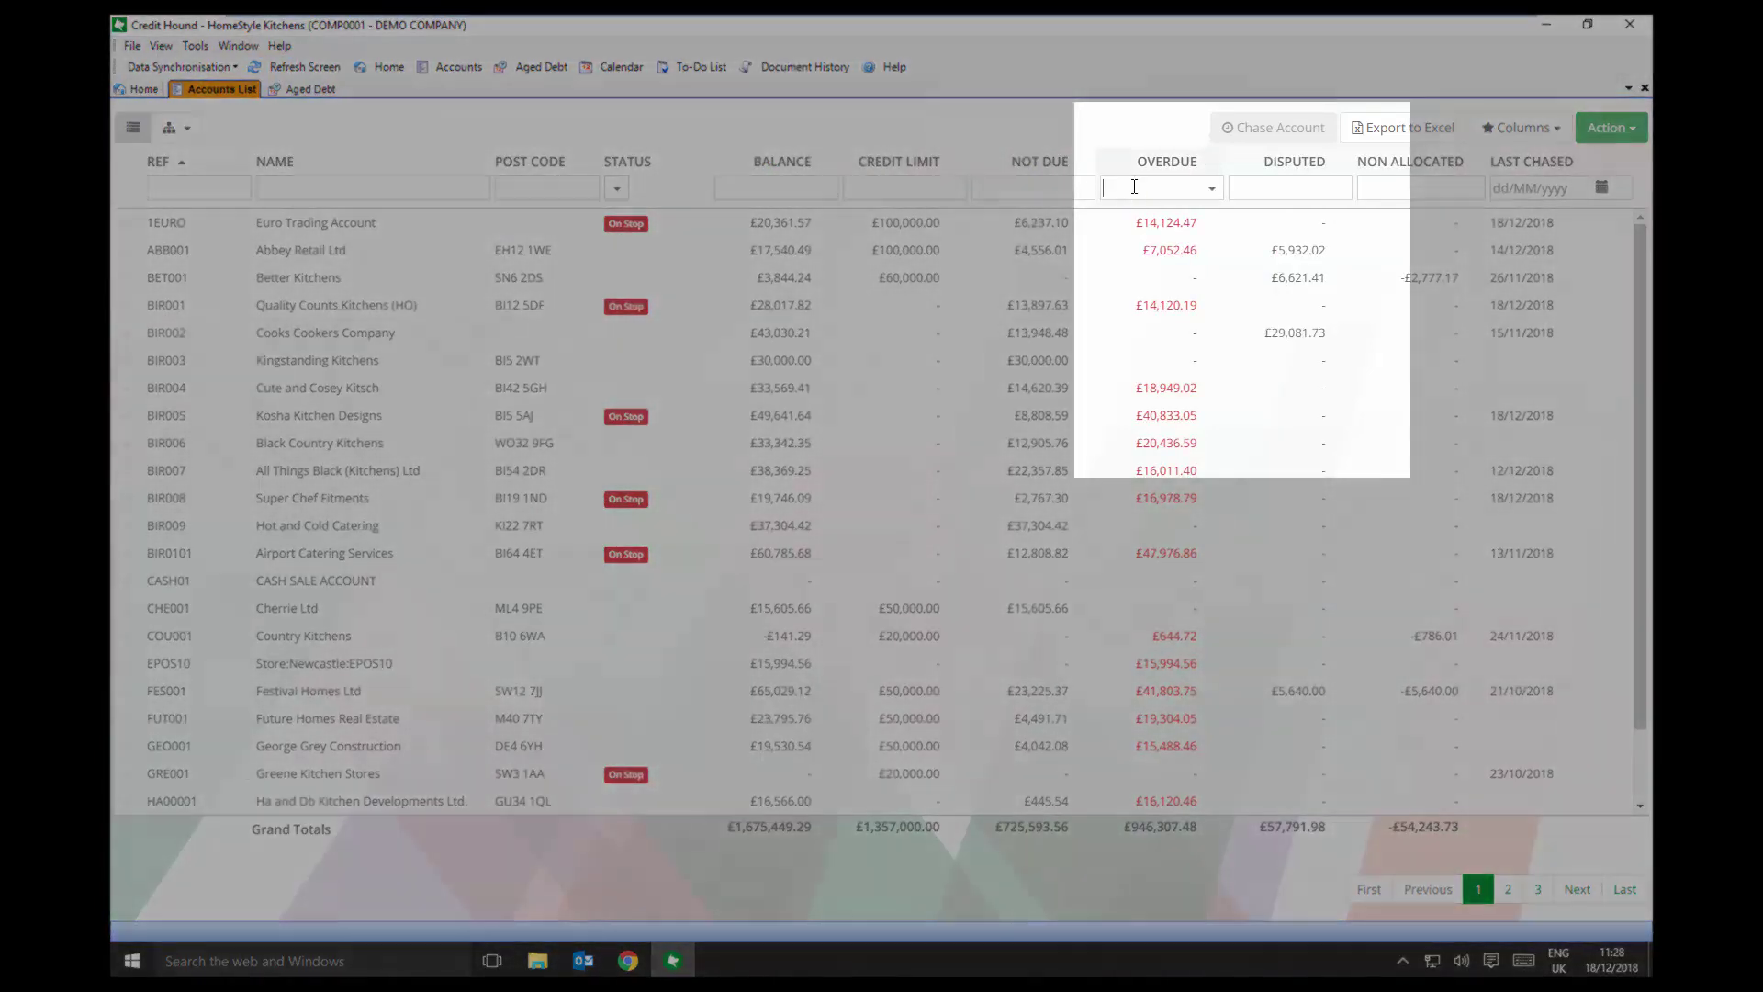
click(1212, 190)
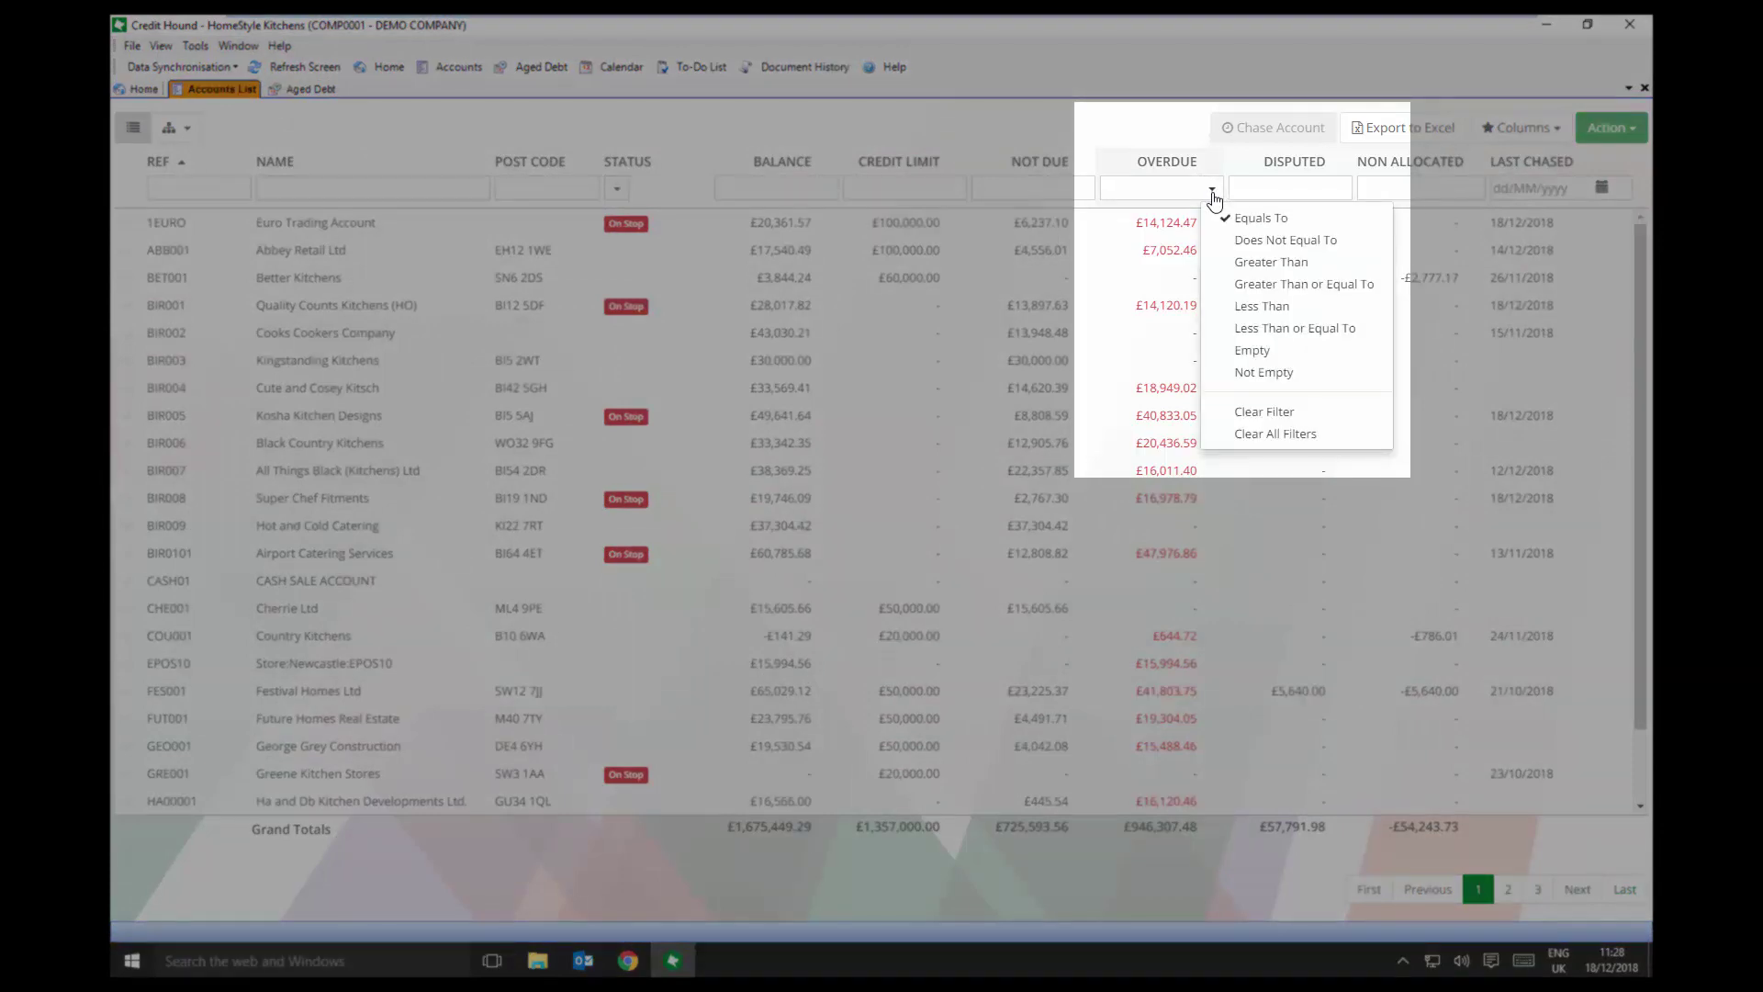
click(1248, 285)
click(1143, 188)
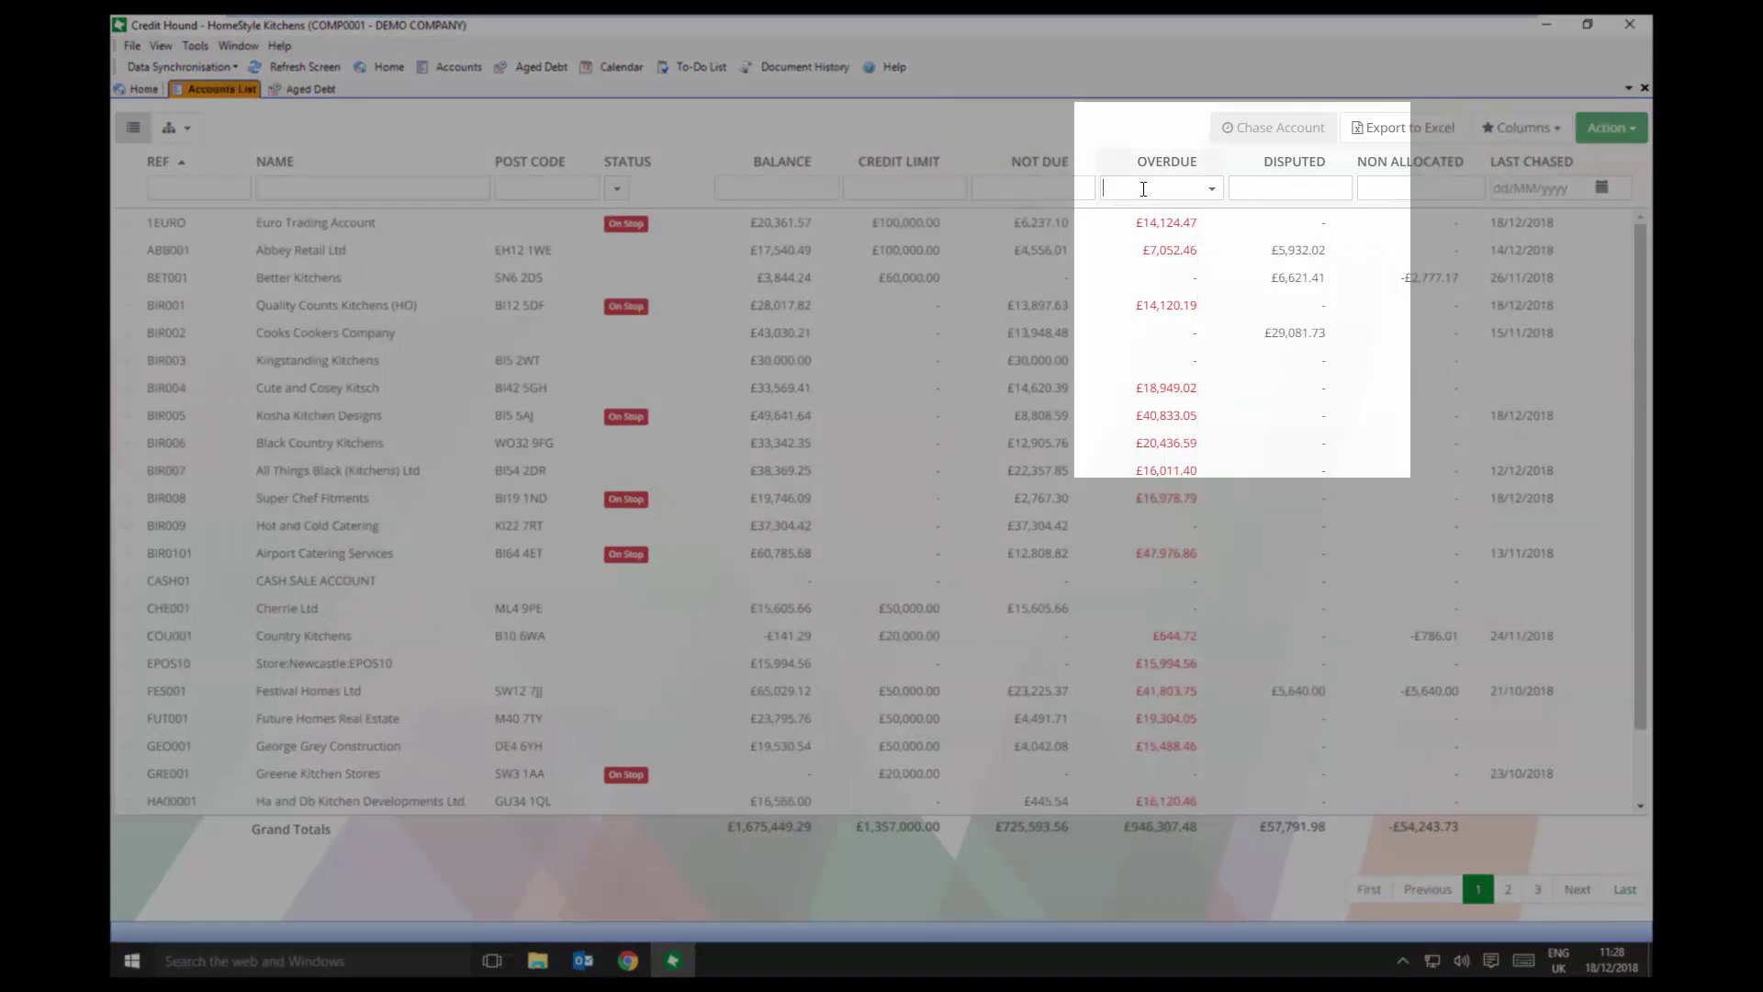
text(40000)
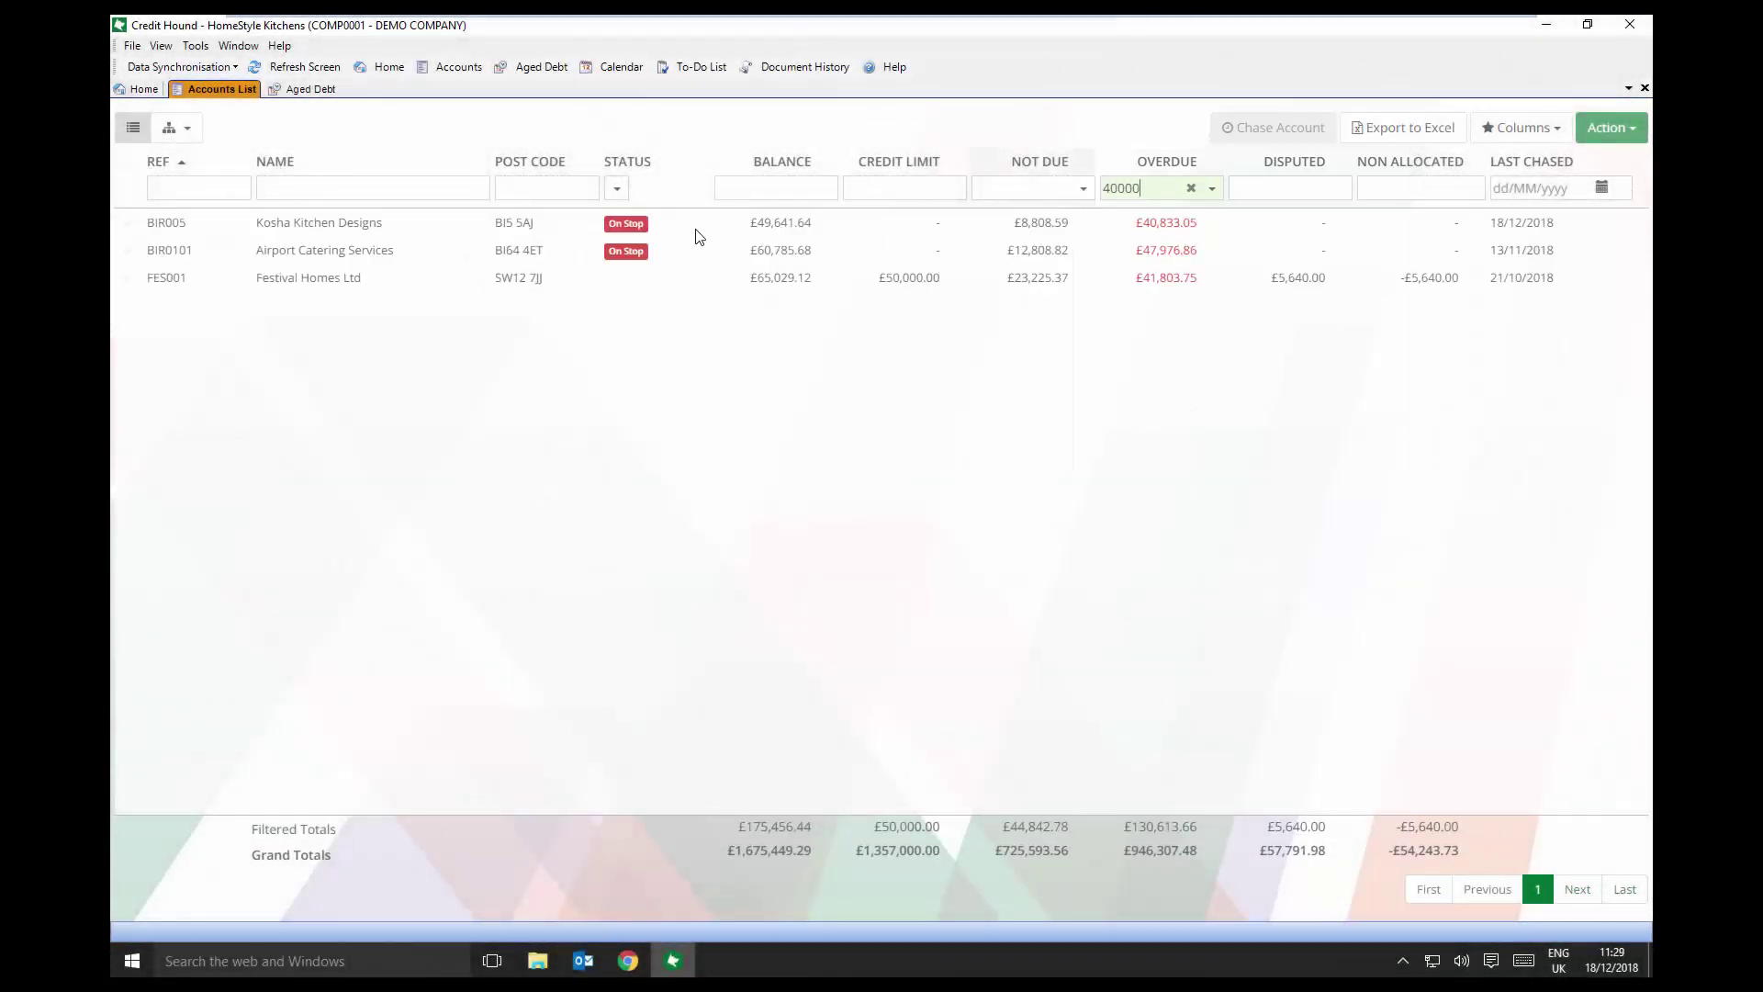
- Open the Festival Homes Ltd account and examine its address, chase, contacts, aged debt, turnover, analysis codes, disputes and note details
click(312, 283)
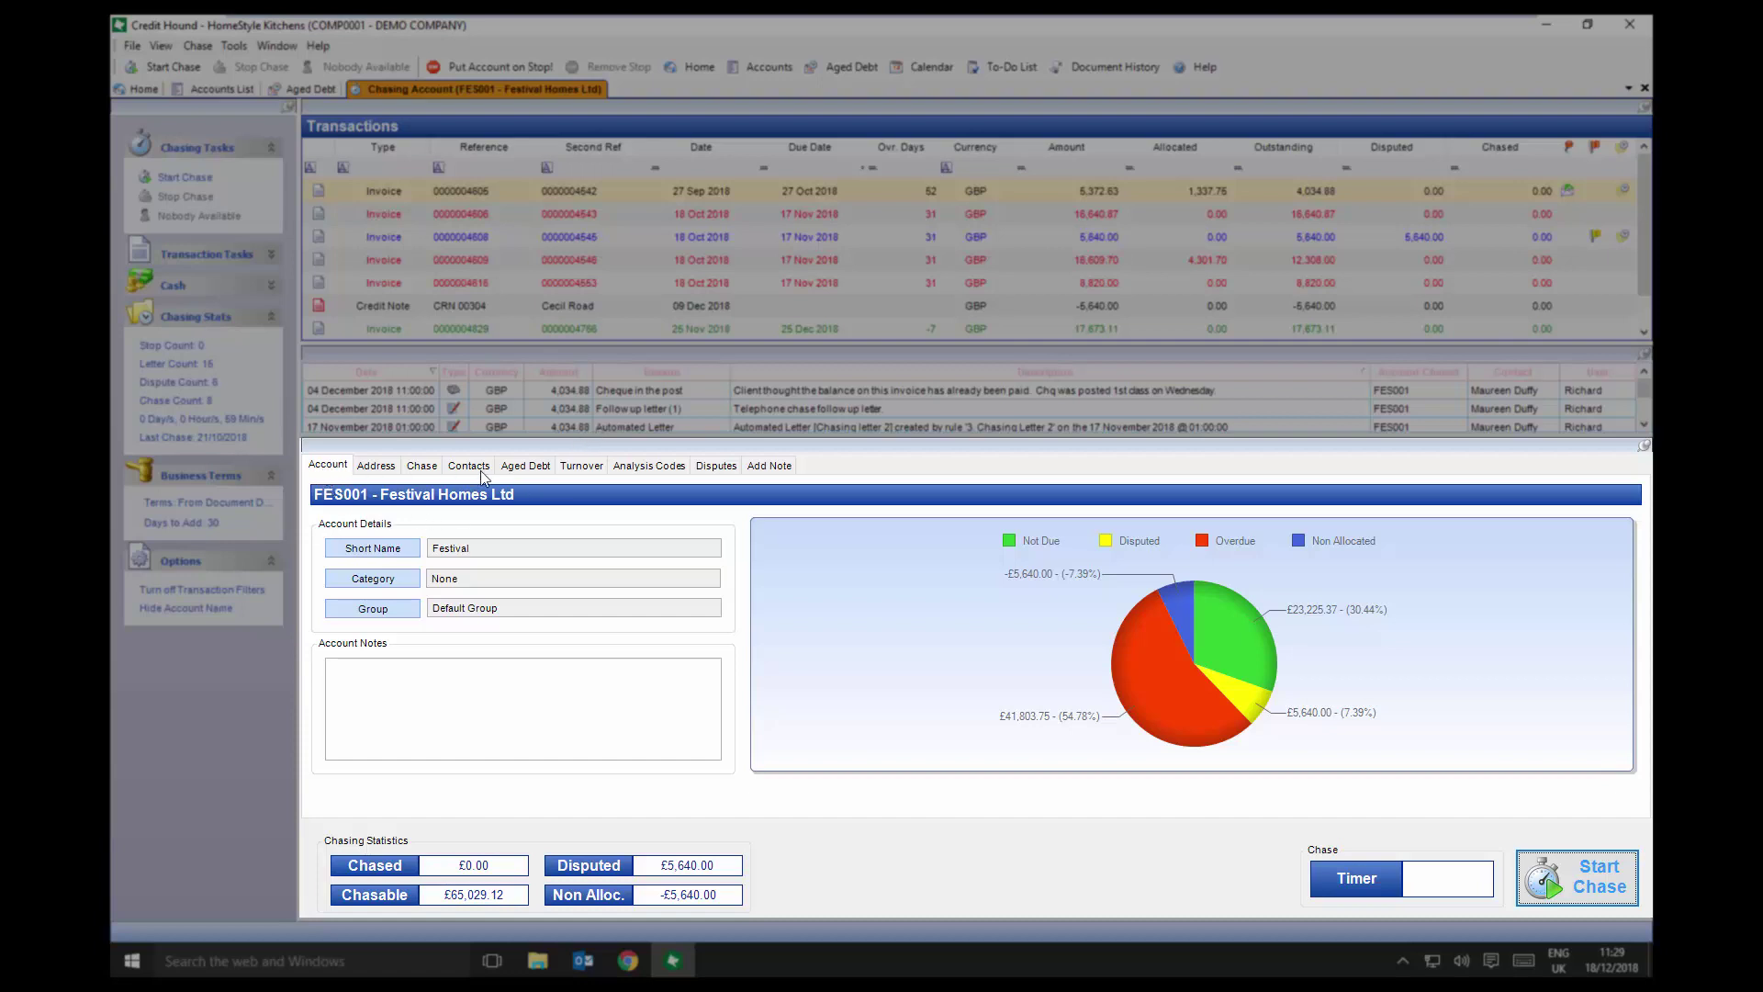
click(376, 469)
click(432, 467)
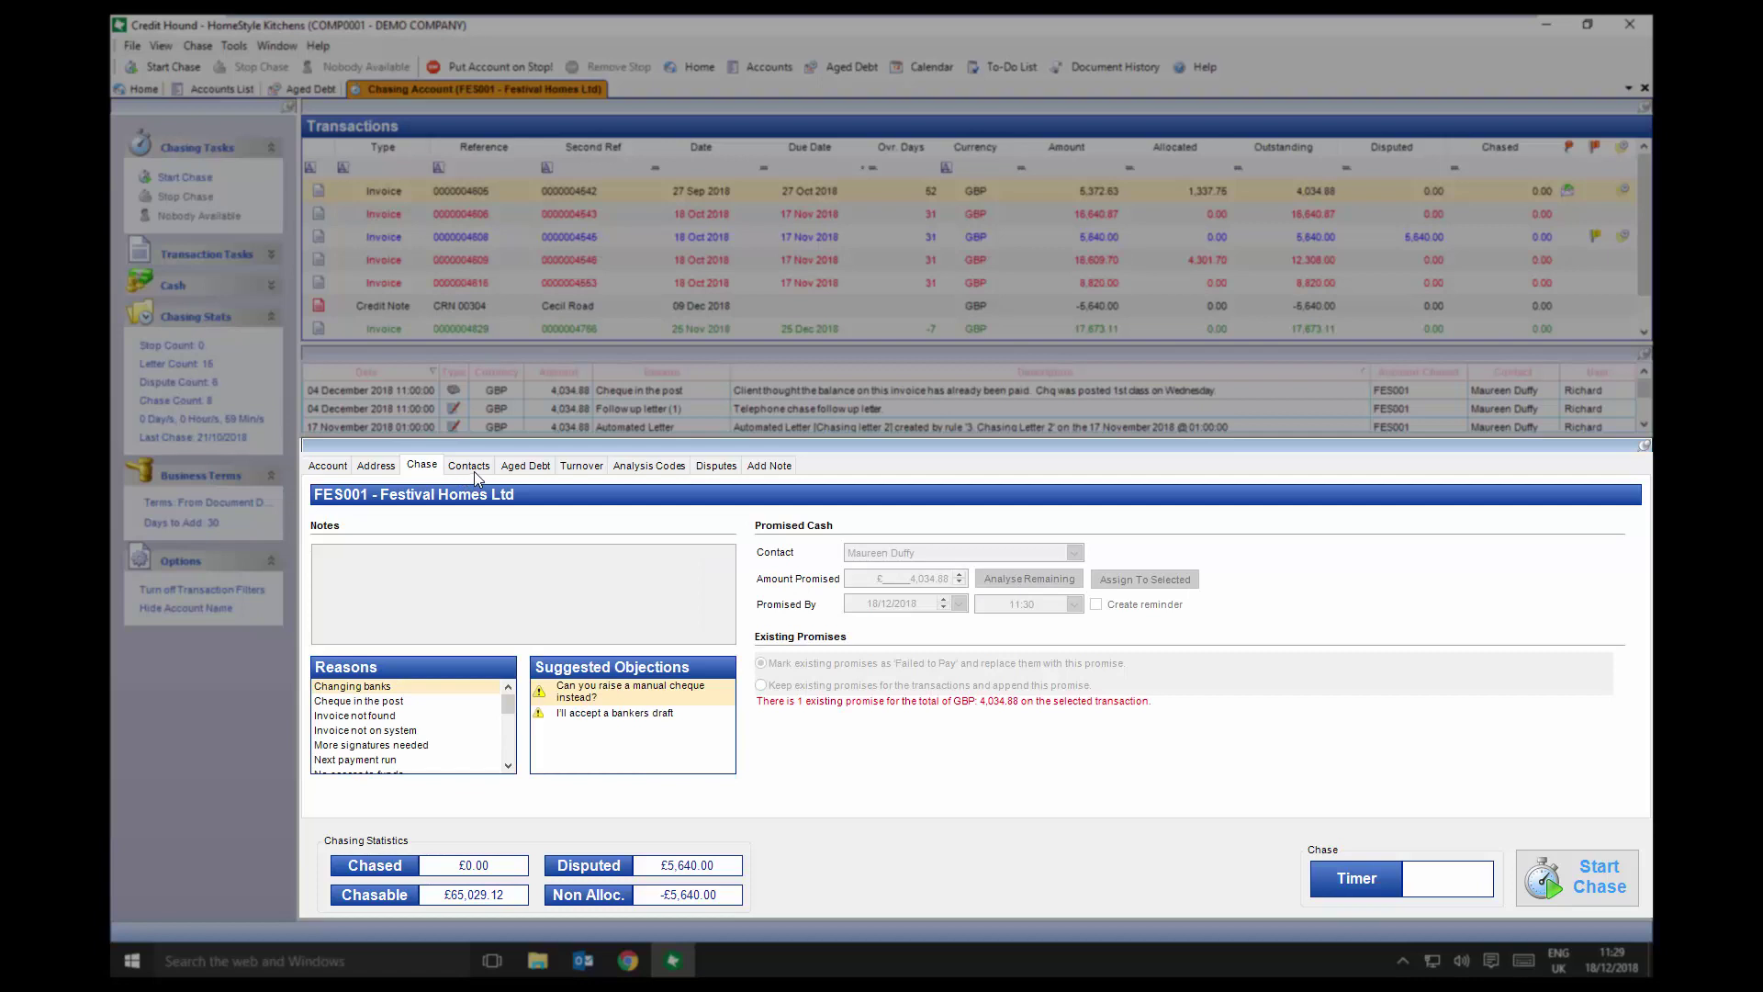
click(471, 467)
click(534, 467)
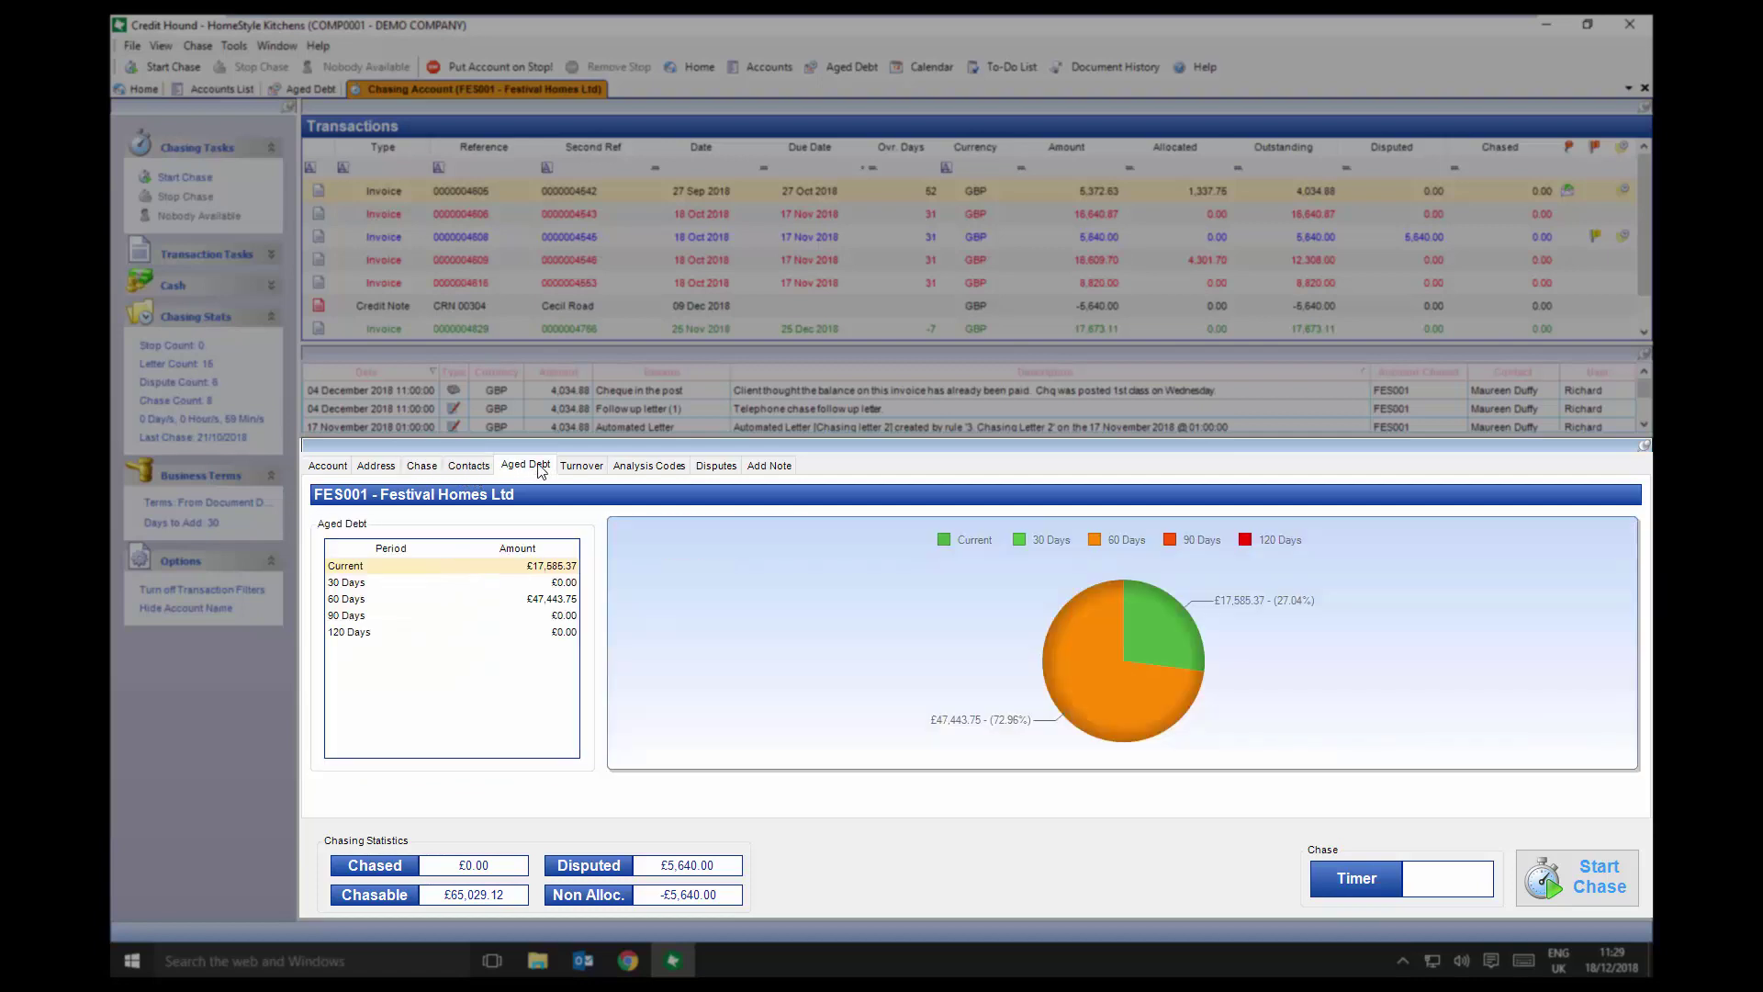
click(582, 467)
click(649, 467)
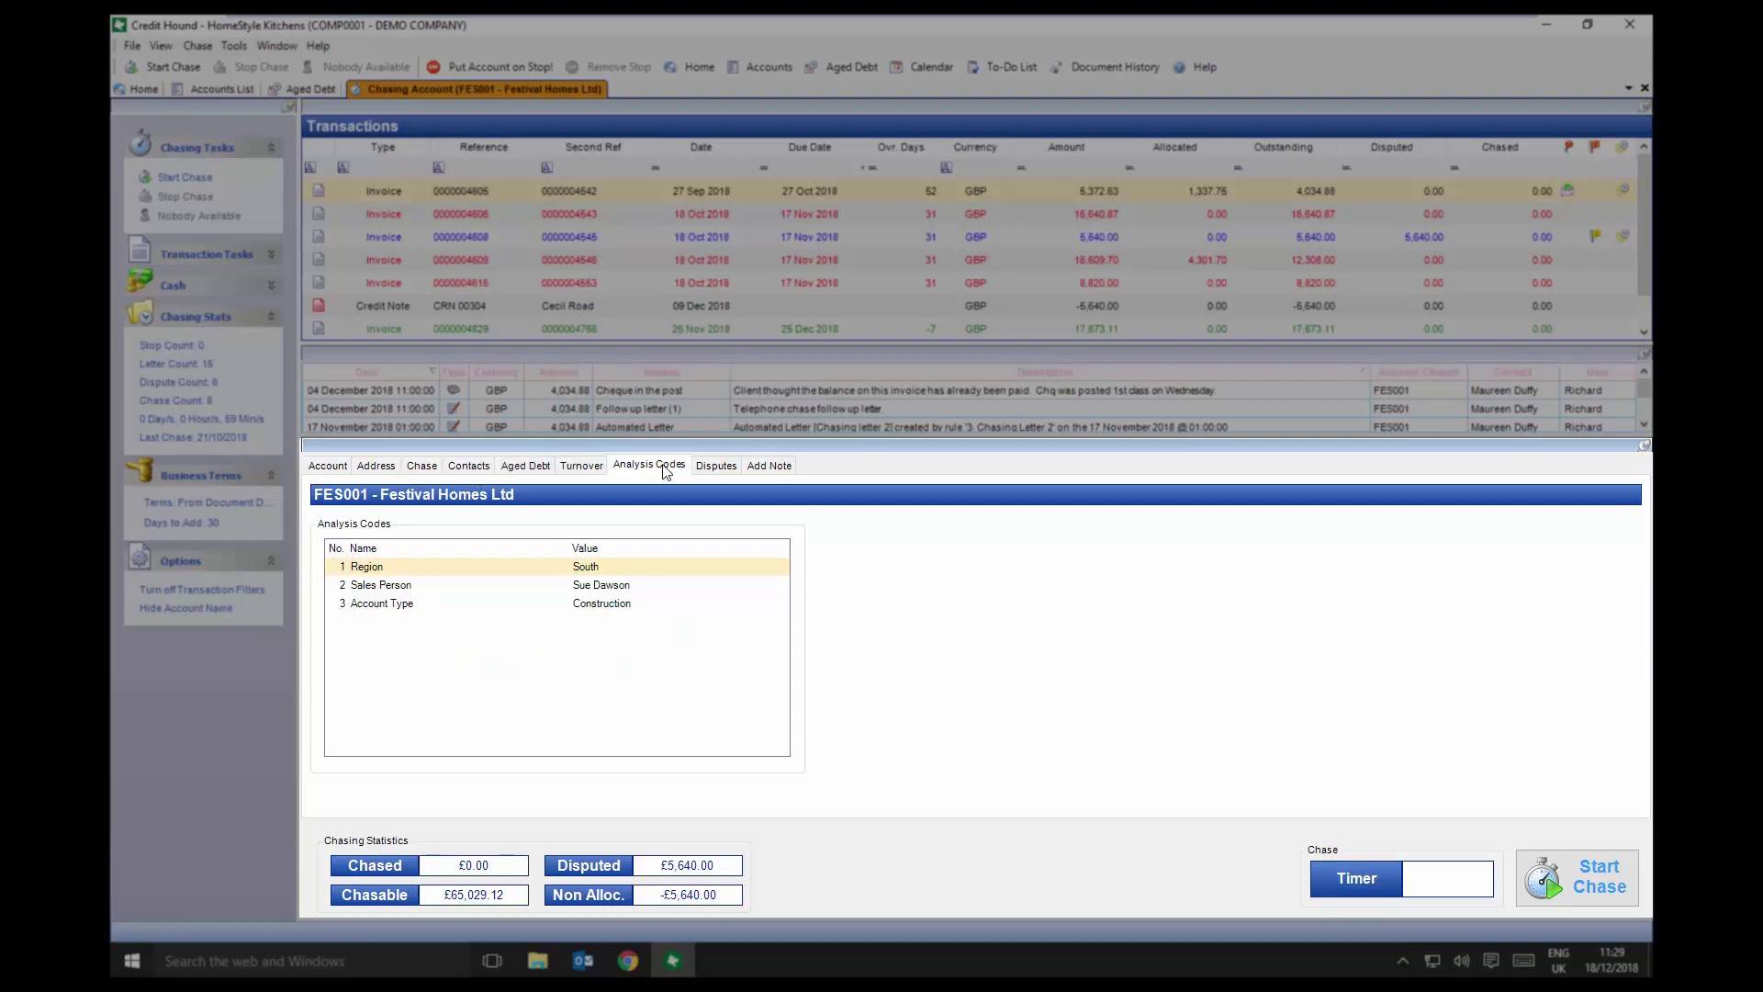
click(717, 467)
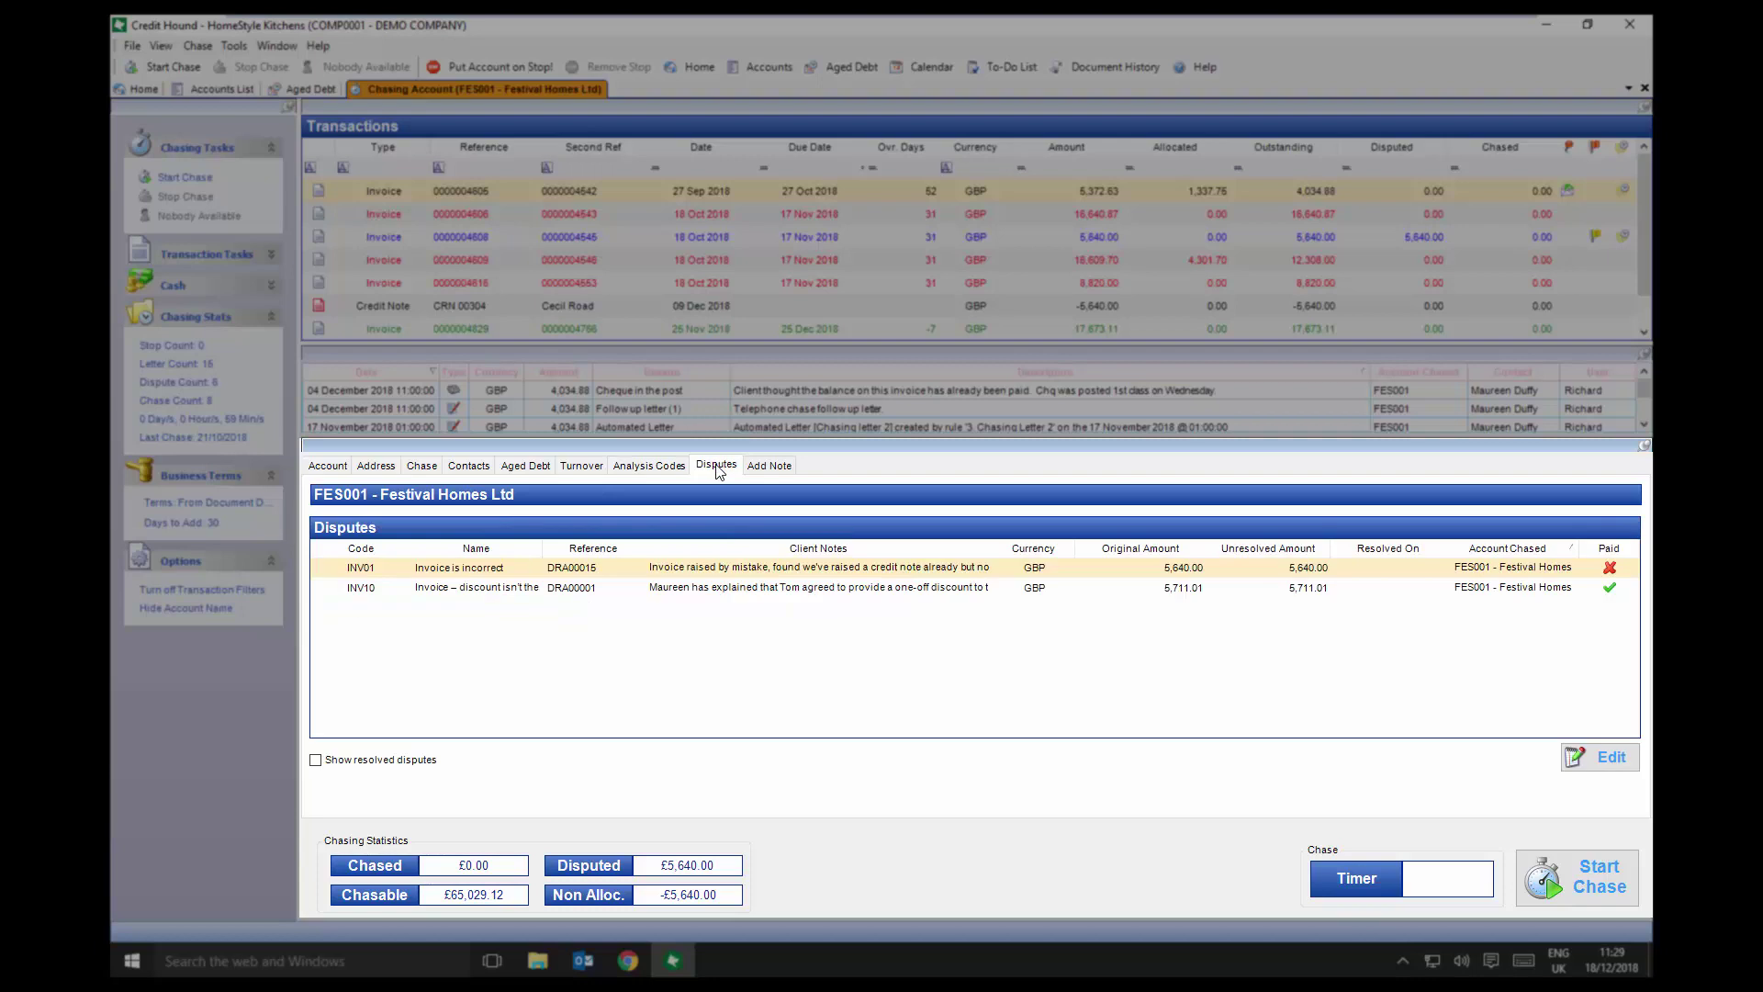
click(762, 466)
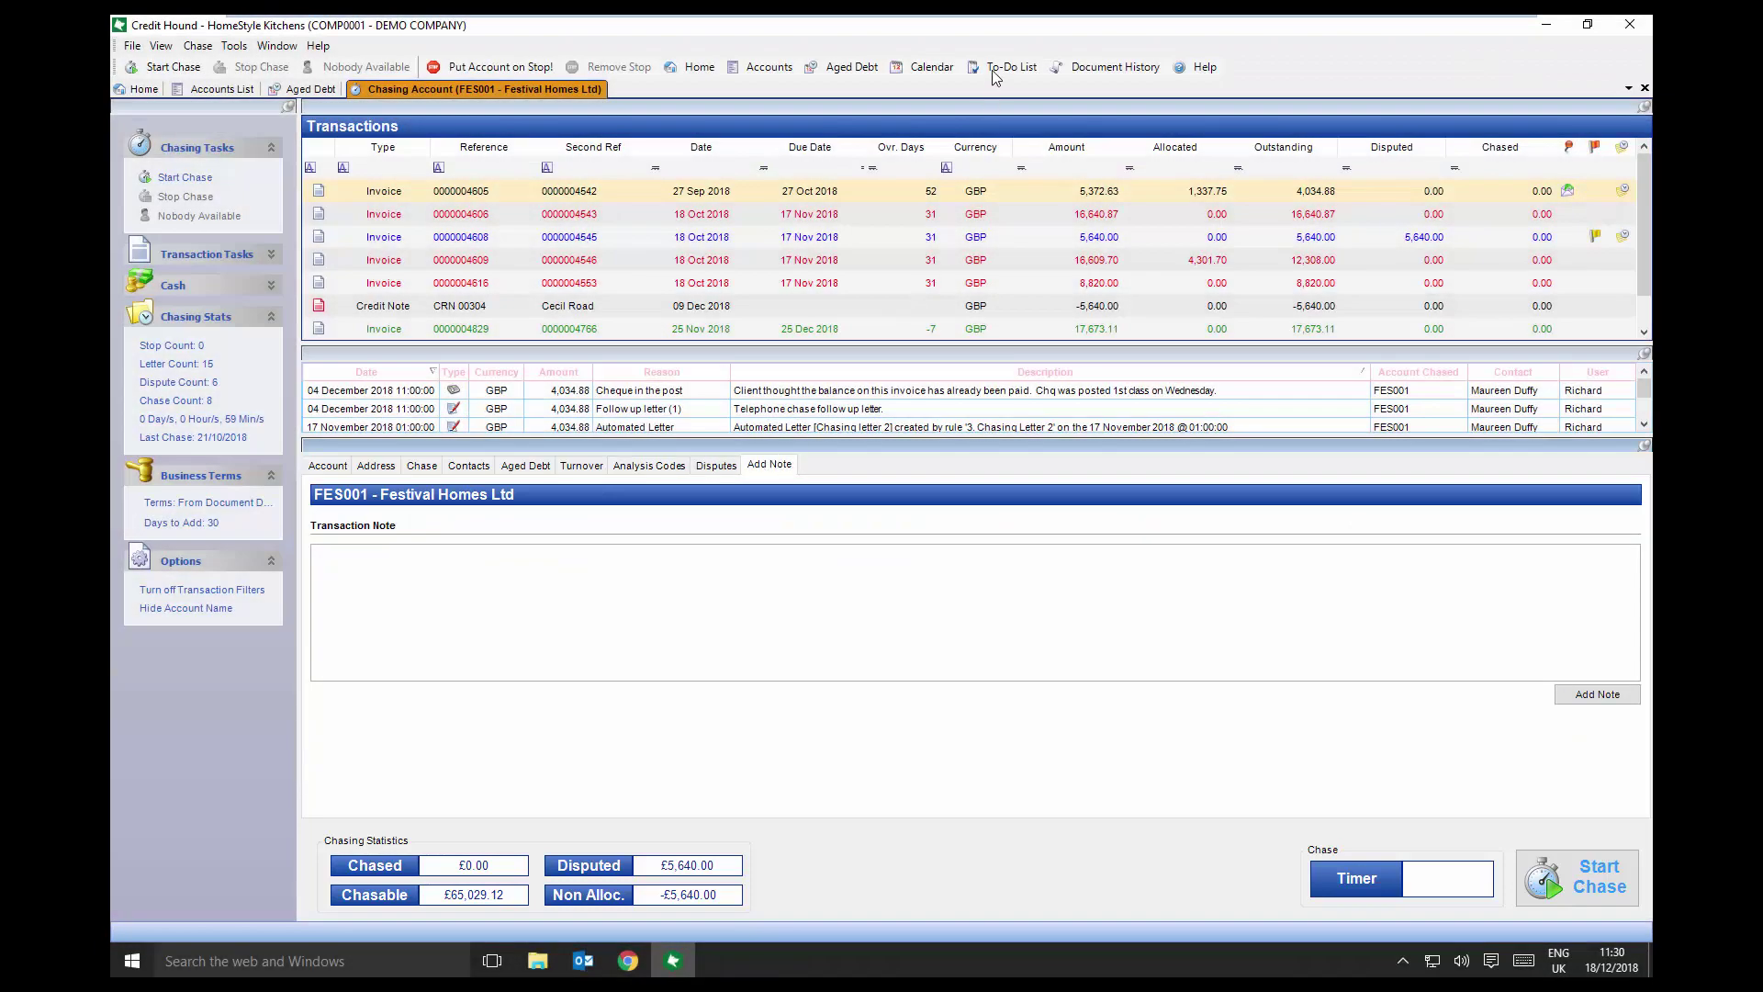
- Open the chasing account for Abbey Retail Ltd from its £2,404.60 call back to-do item, and select the invoice for that amount
click(997, 68)
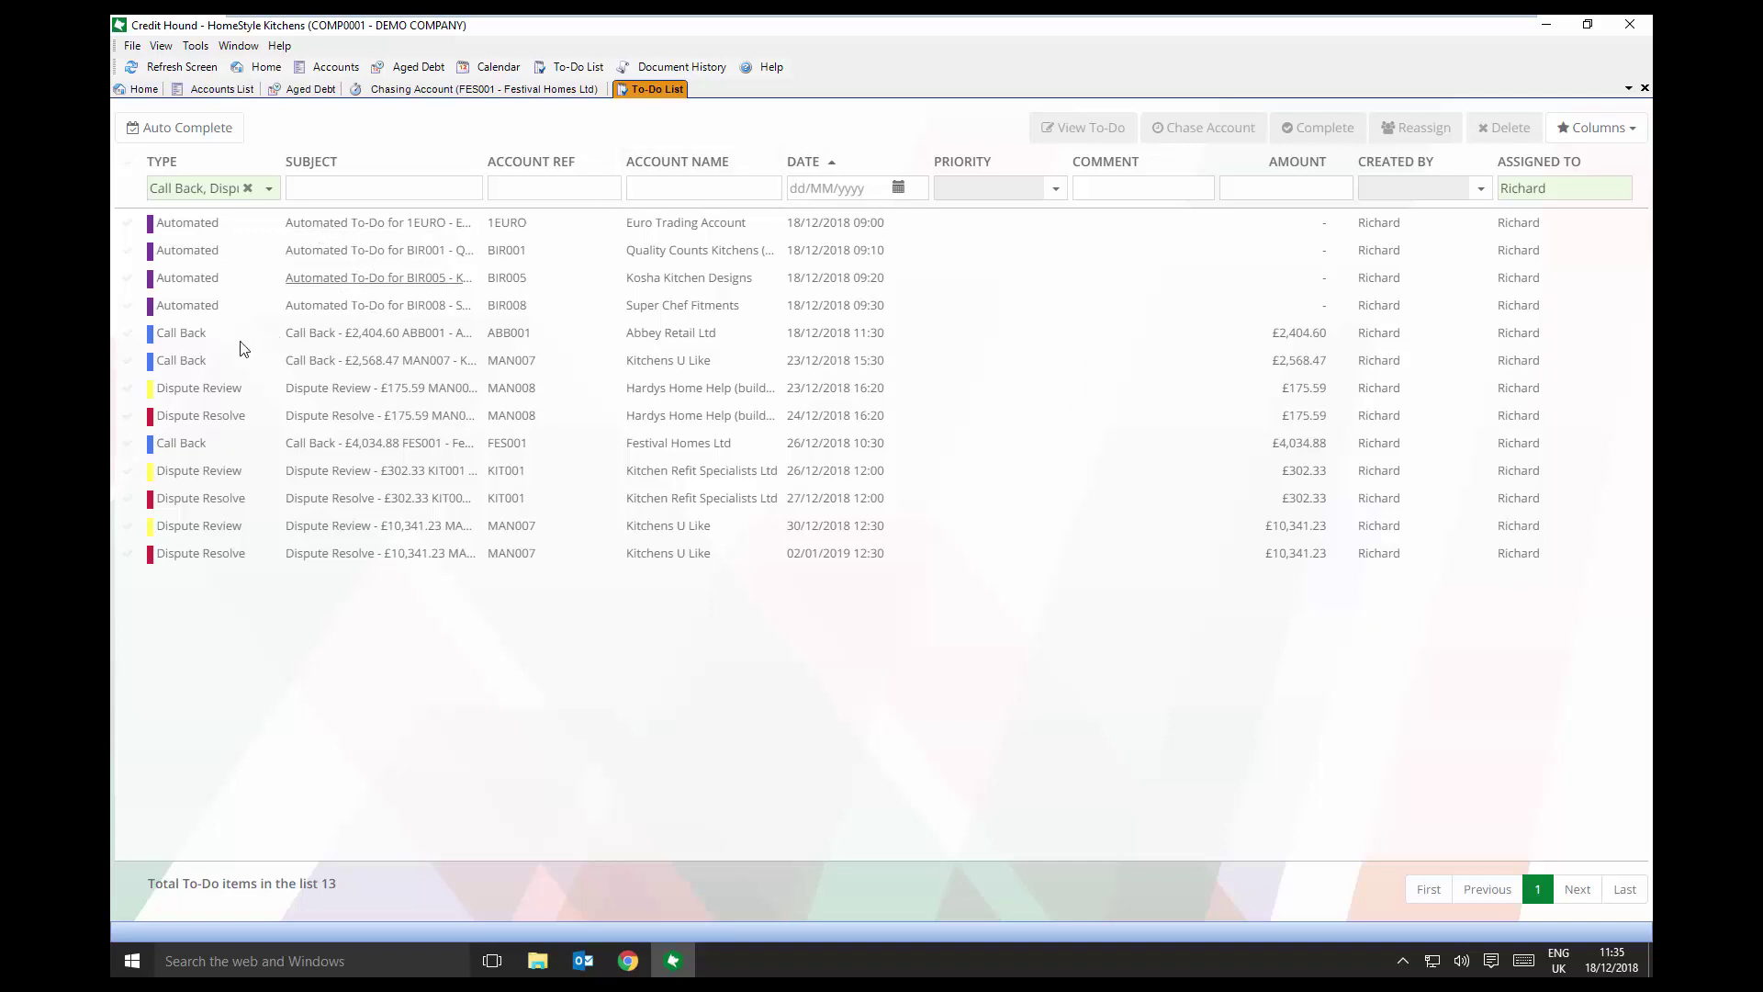
click(331, 346)
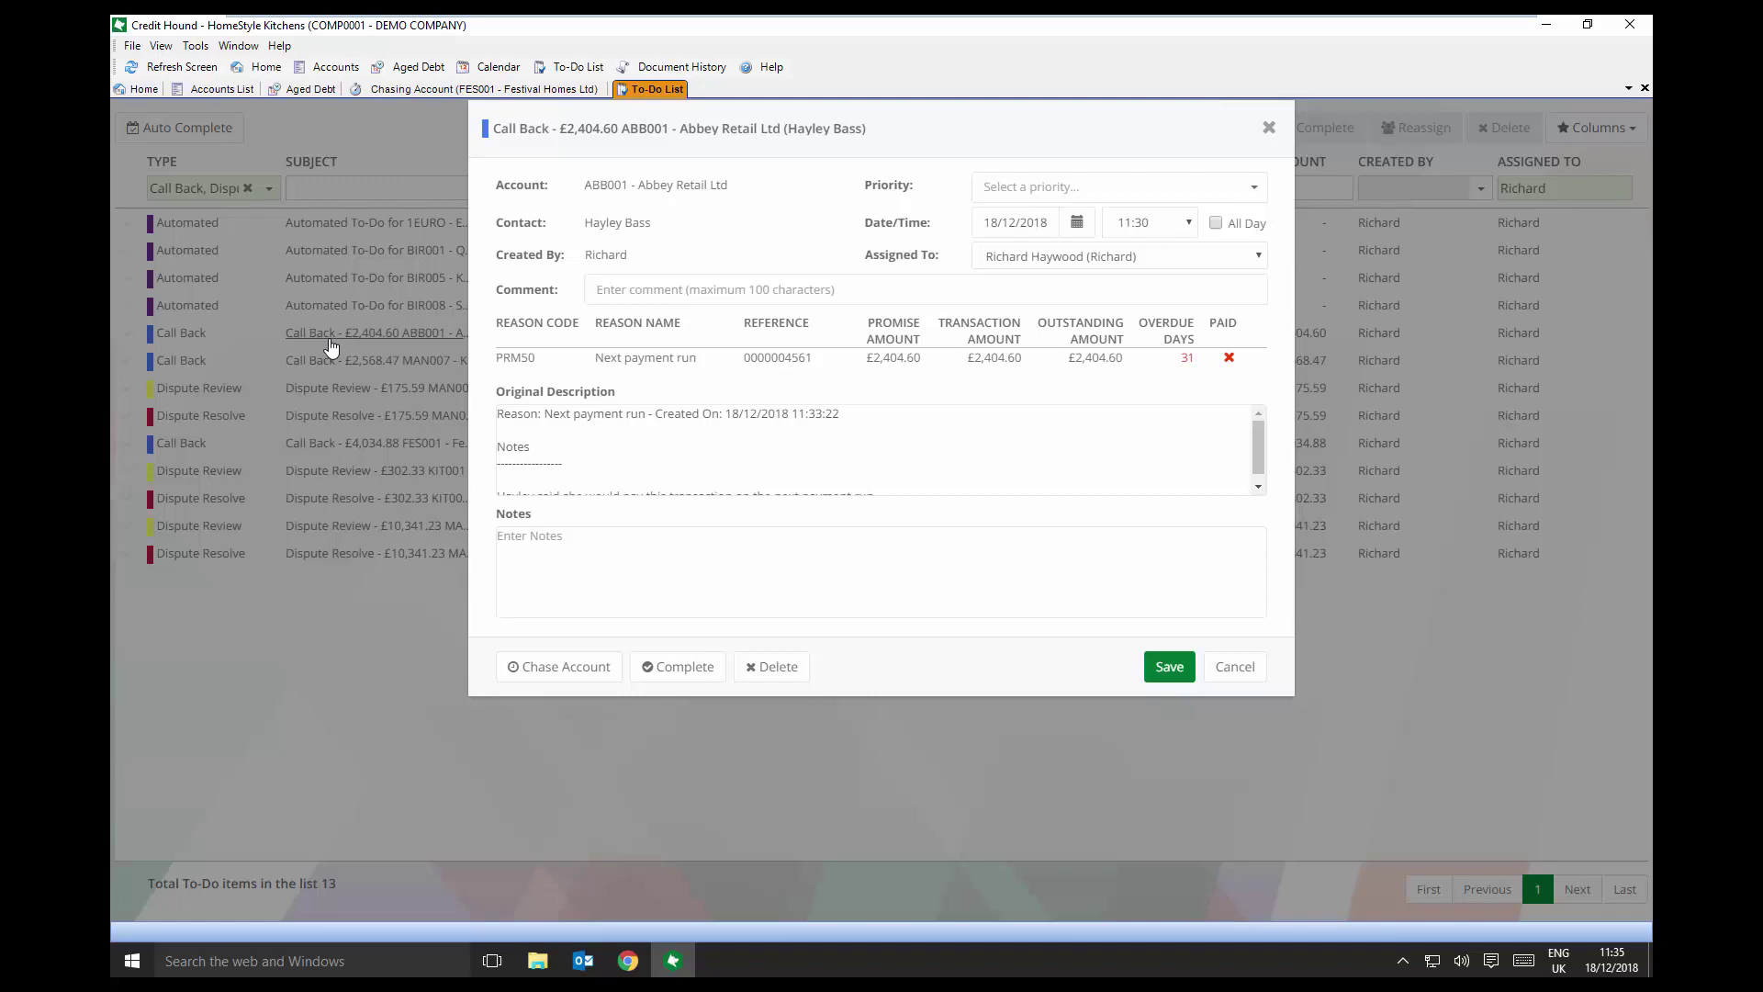
click(548, 671)
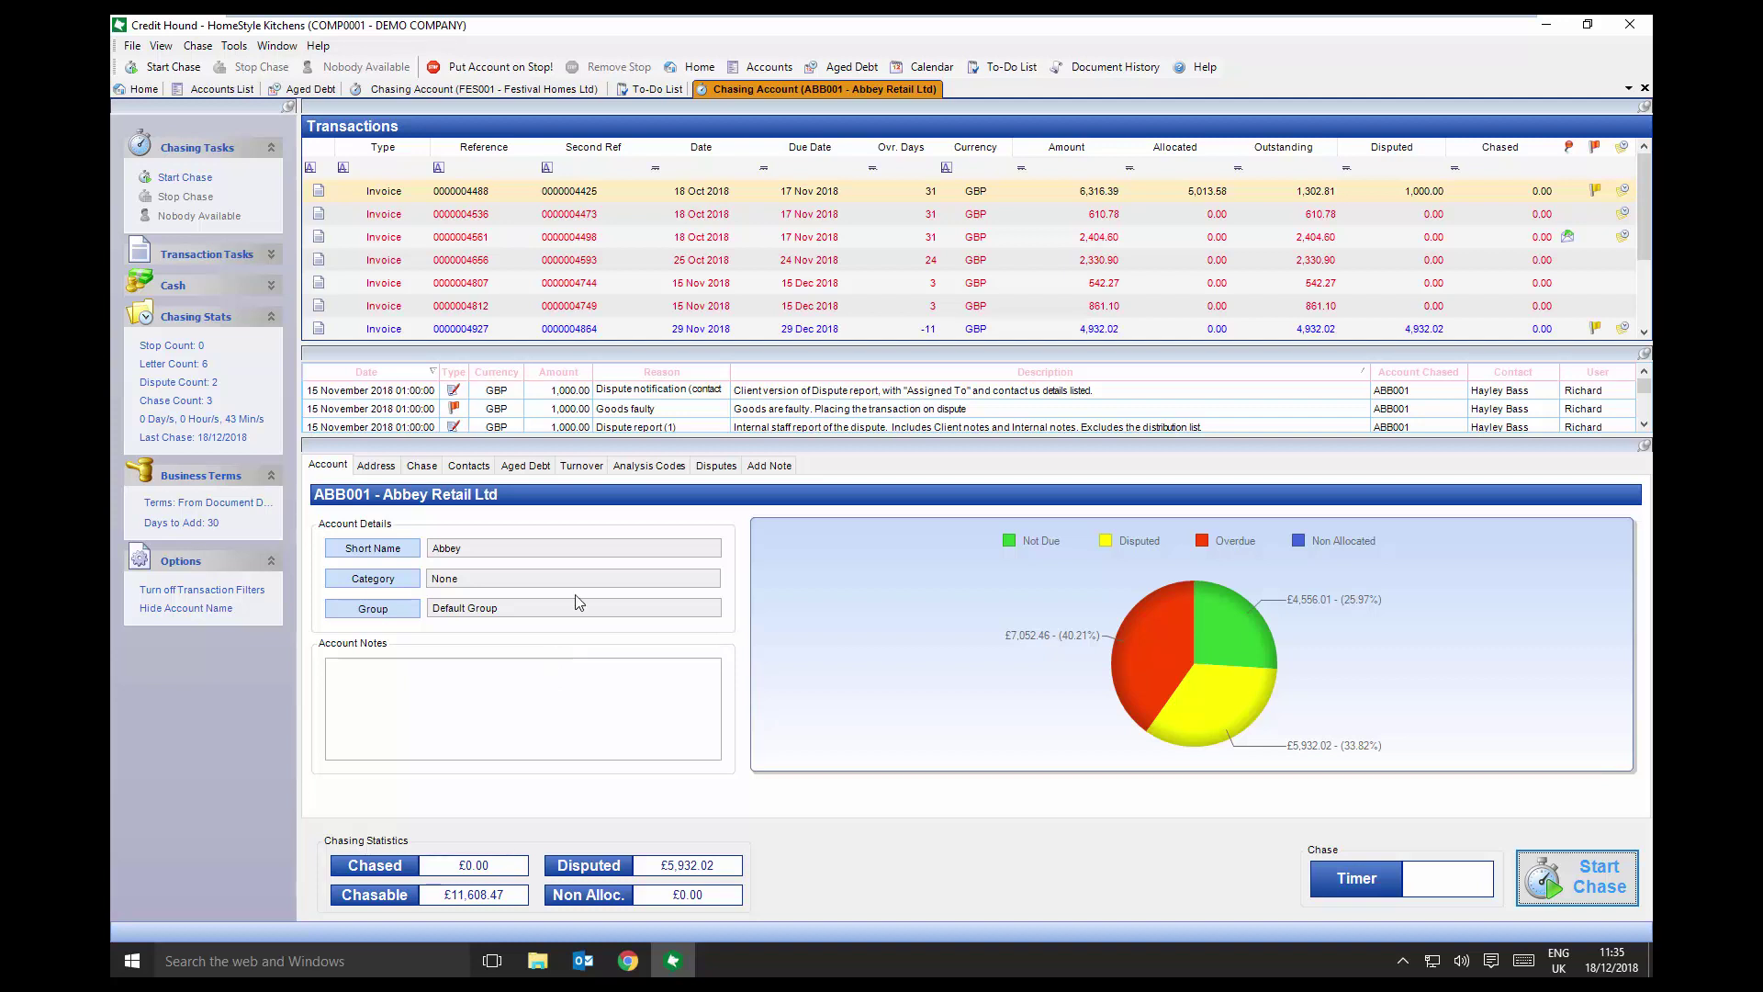
click(630, 241)
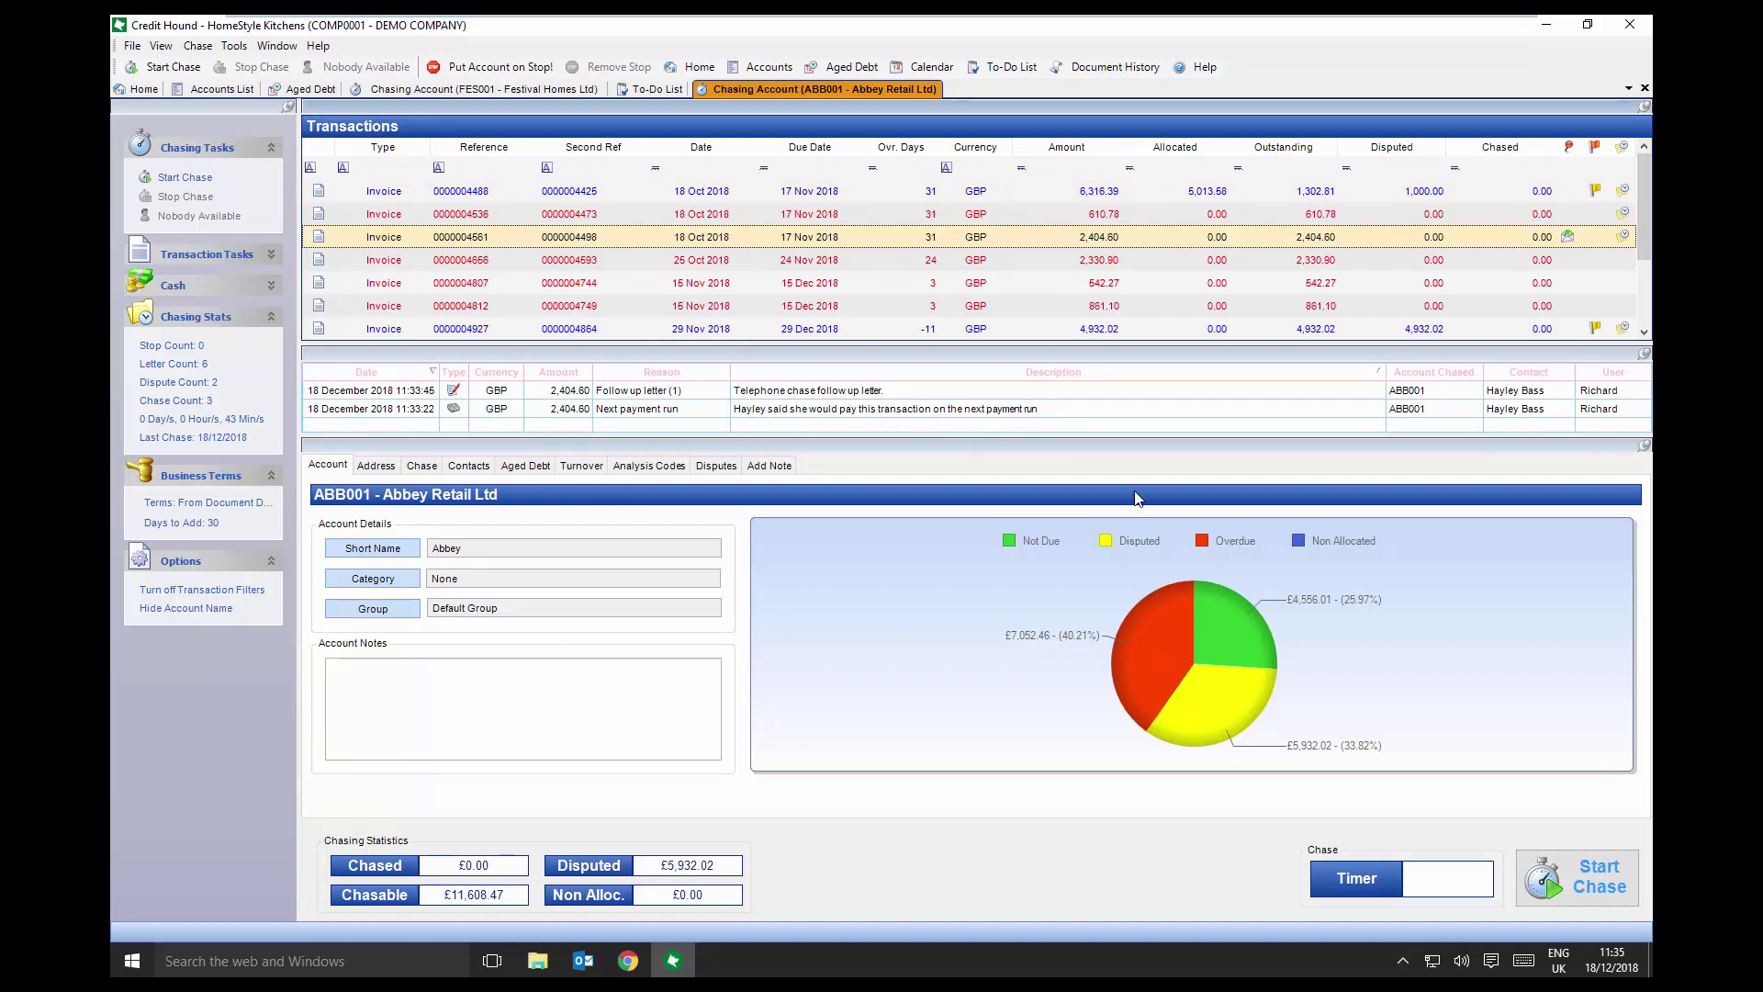
- Start the chase despite the outstanding to-do item, and note that the contact missed the payment run and will pay now
click(1562, 878)
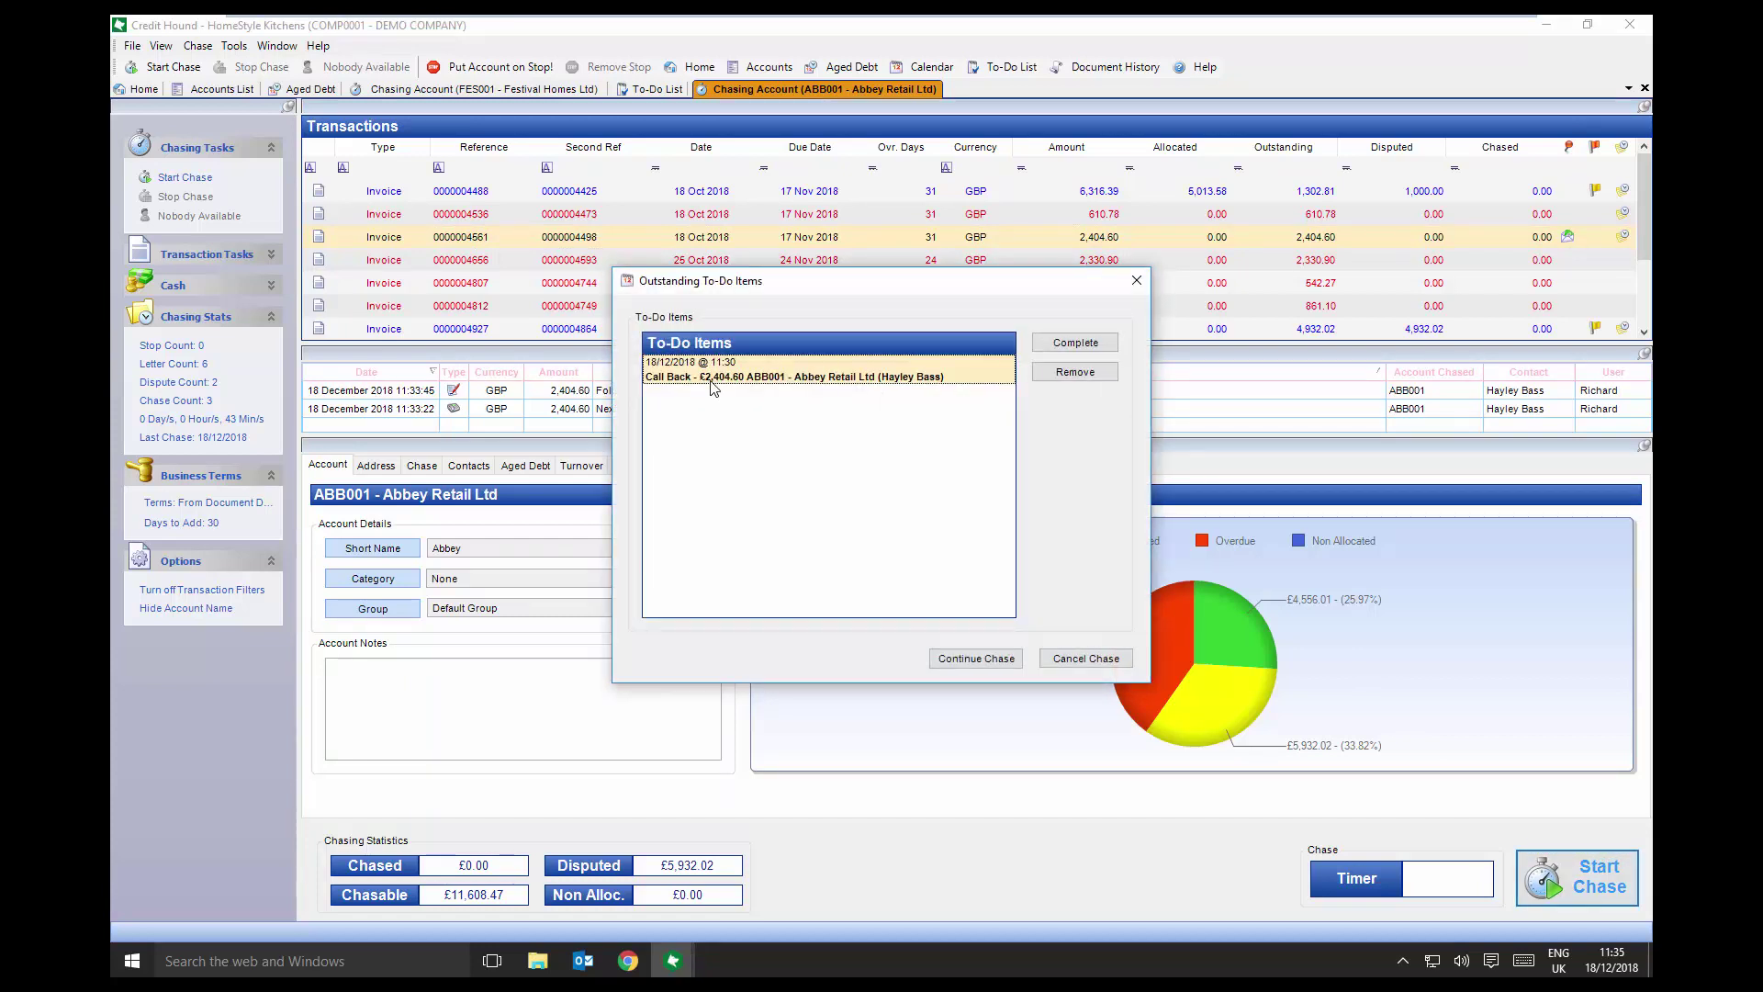
click(976, 658)
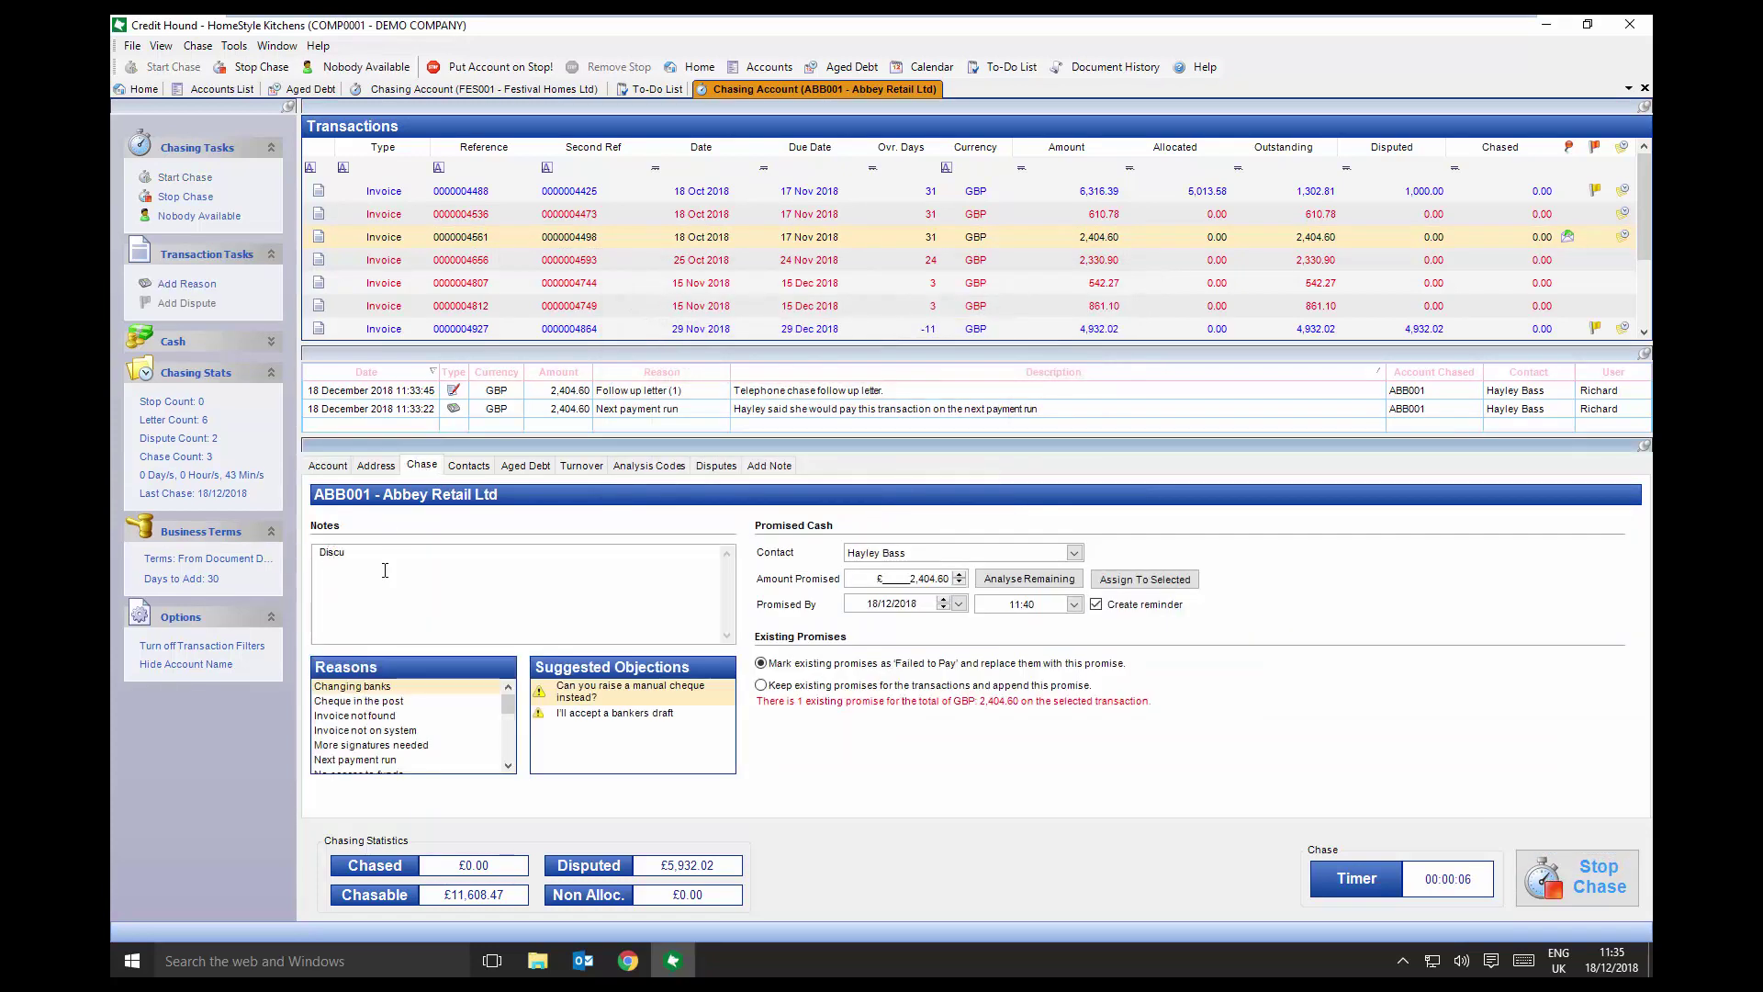
text(ssed with Hayley, she missed the payment run, so will pay now)
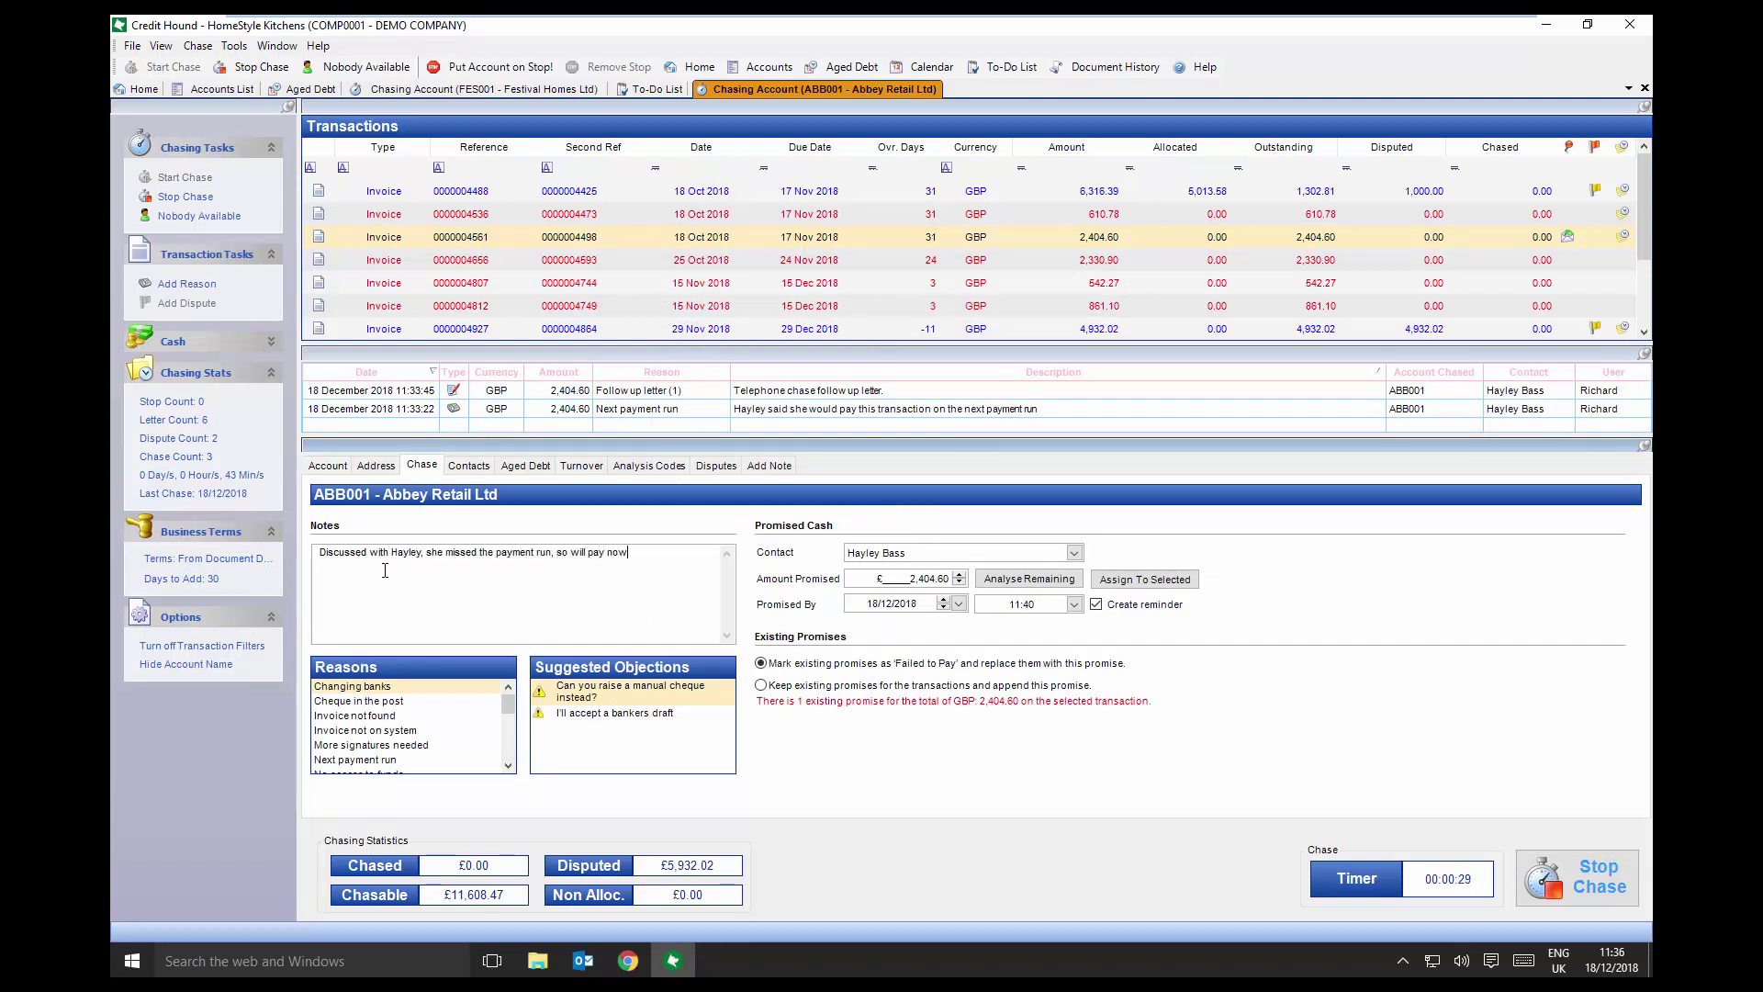
- Set the reason for the Abbey Retail Ltd chase to Promised to pay now
click(507, 764)
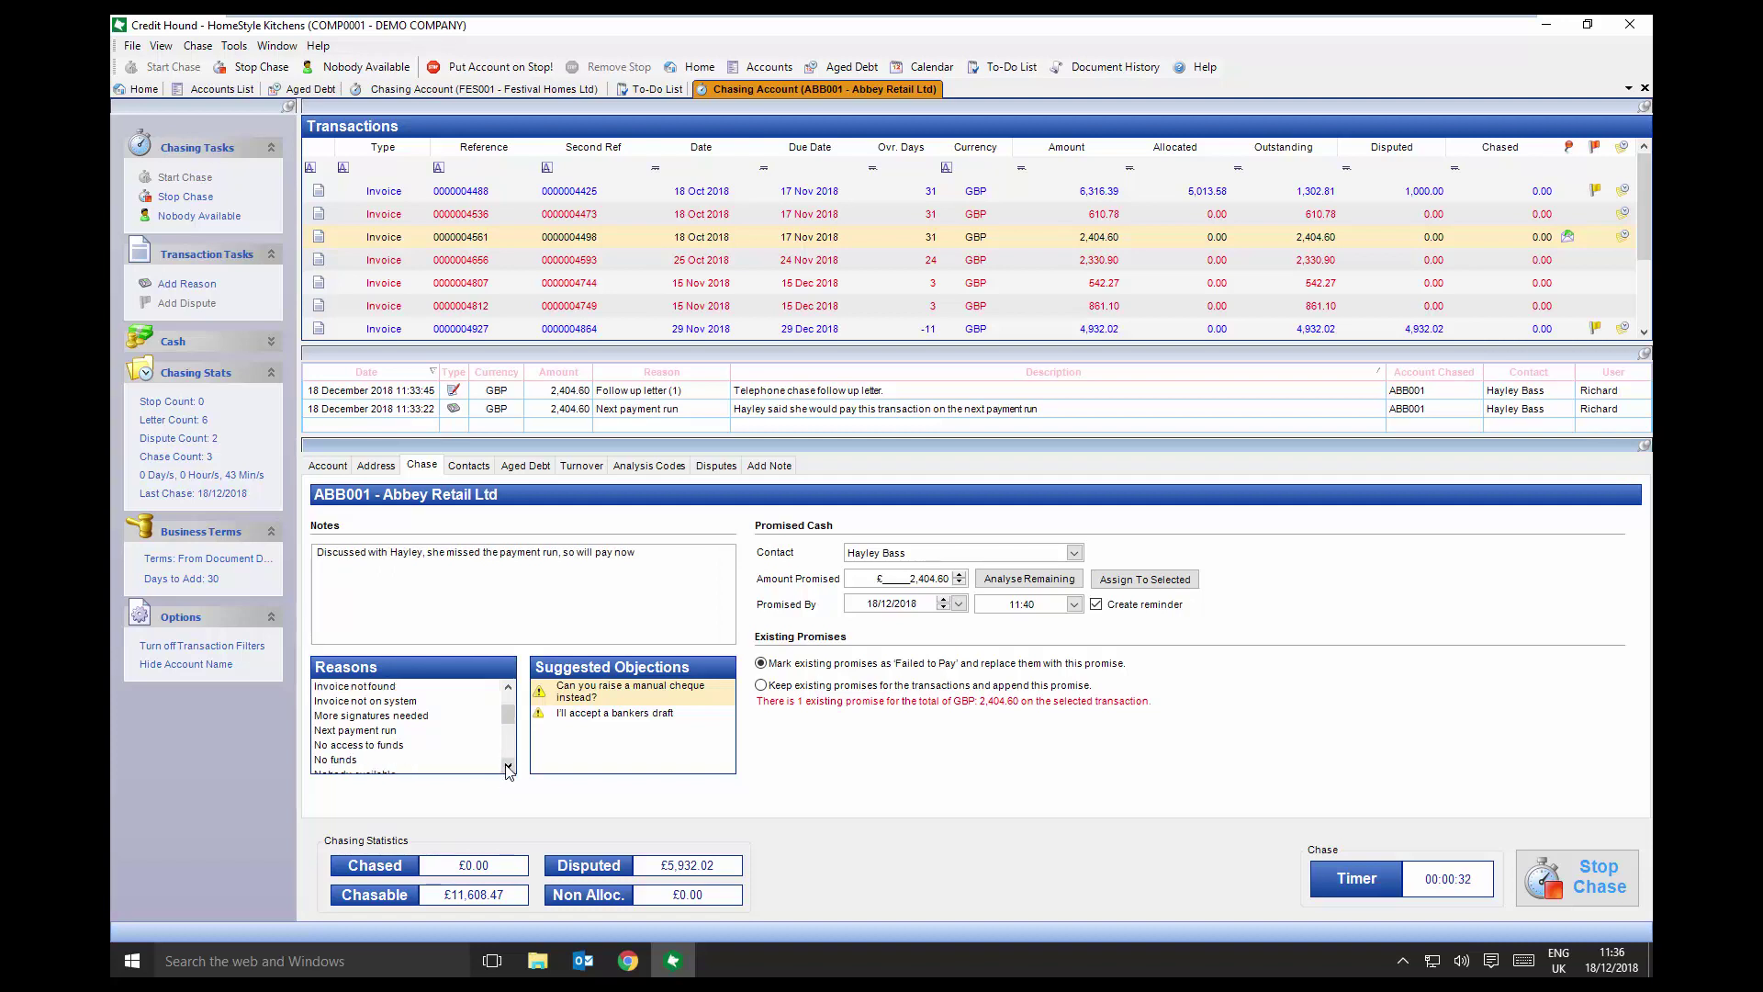
click(508, 764)
click(507, 765)
click(401, 746)
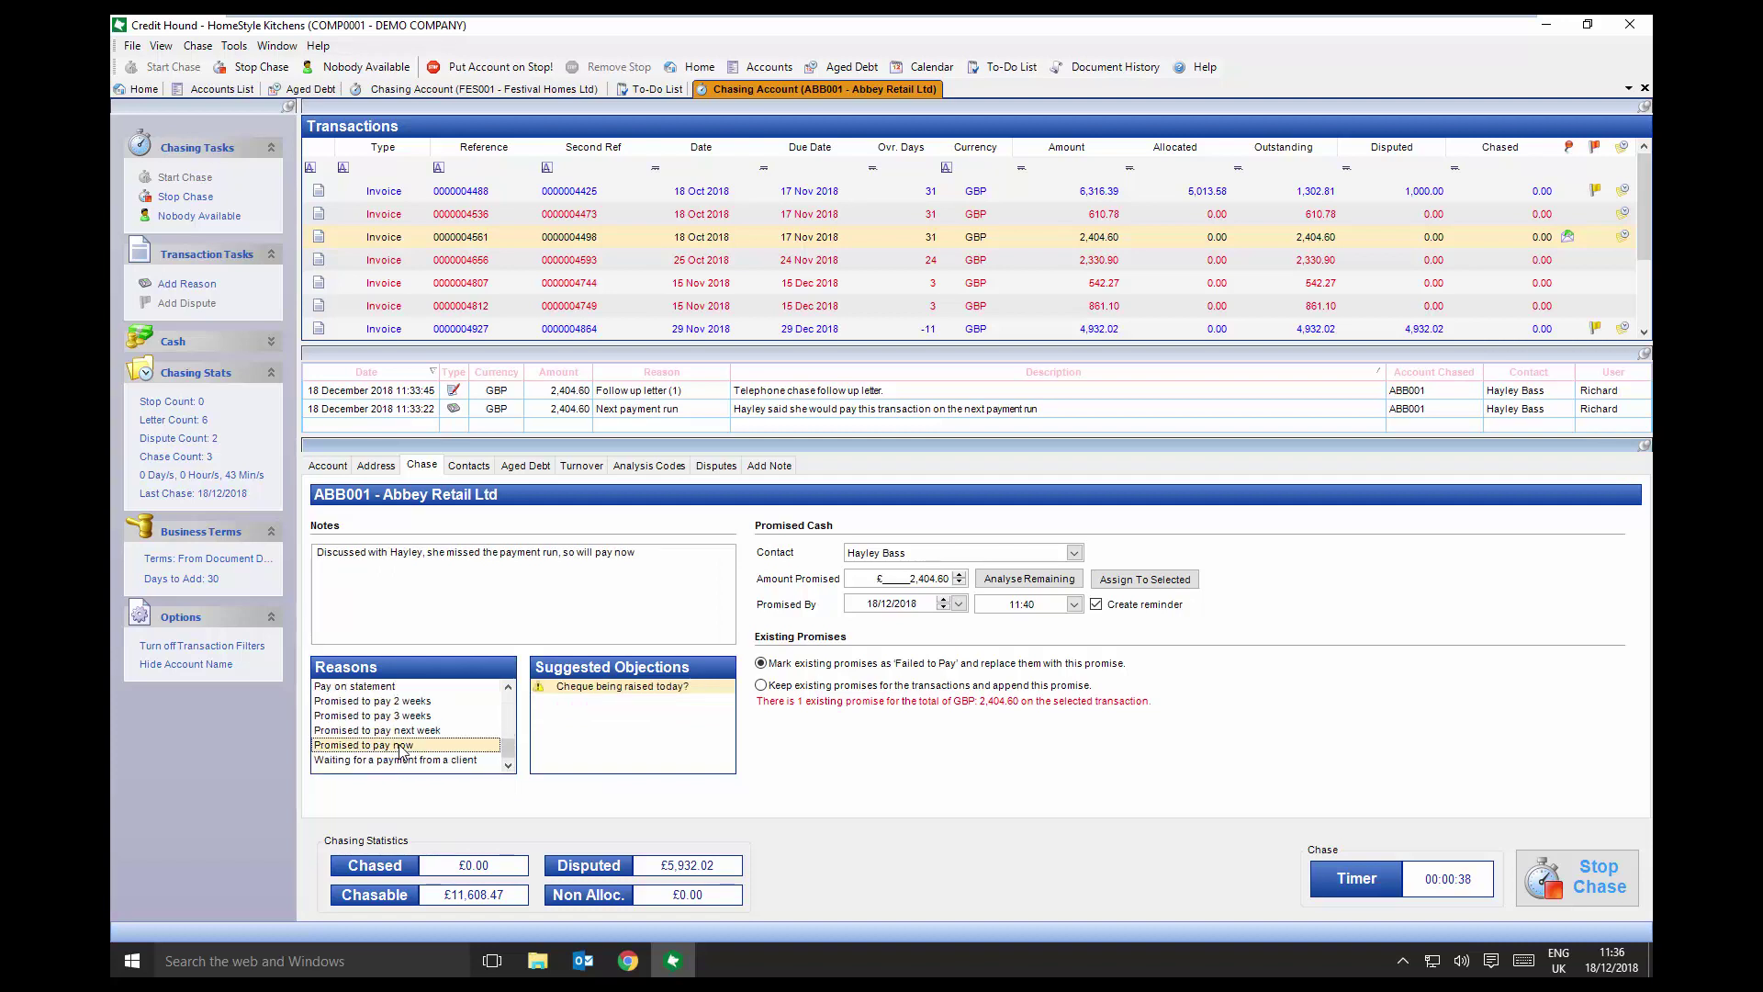
- Set the promised-by time to 13:20 and assign the promised cash to the selected invoice
click(1073, 604)
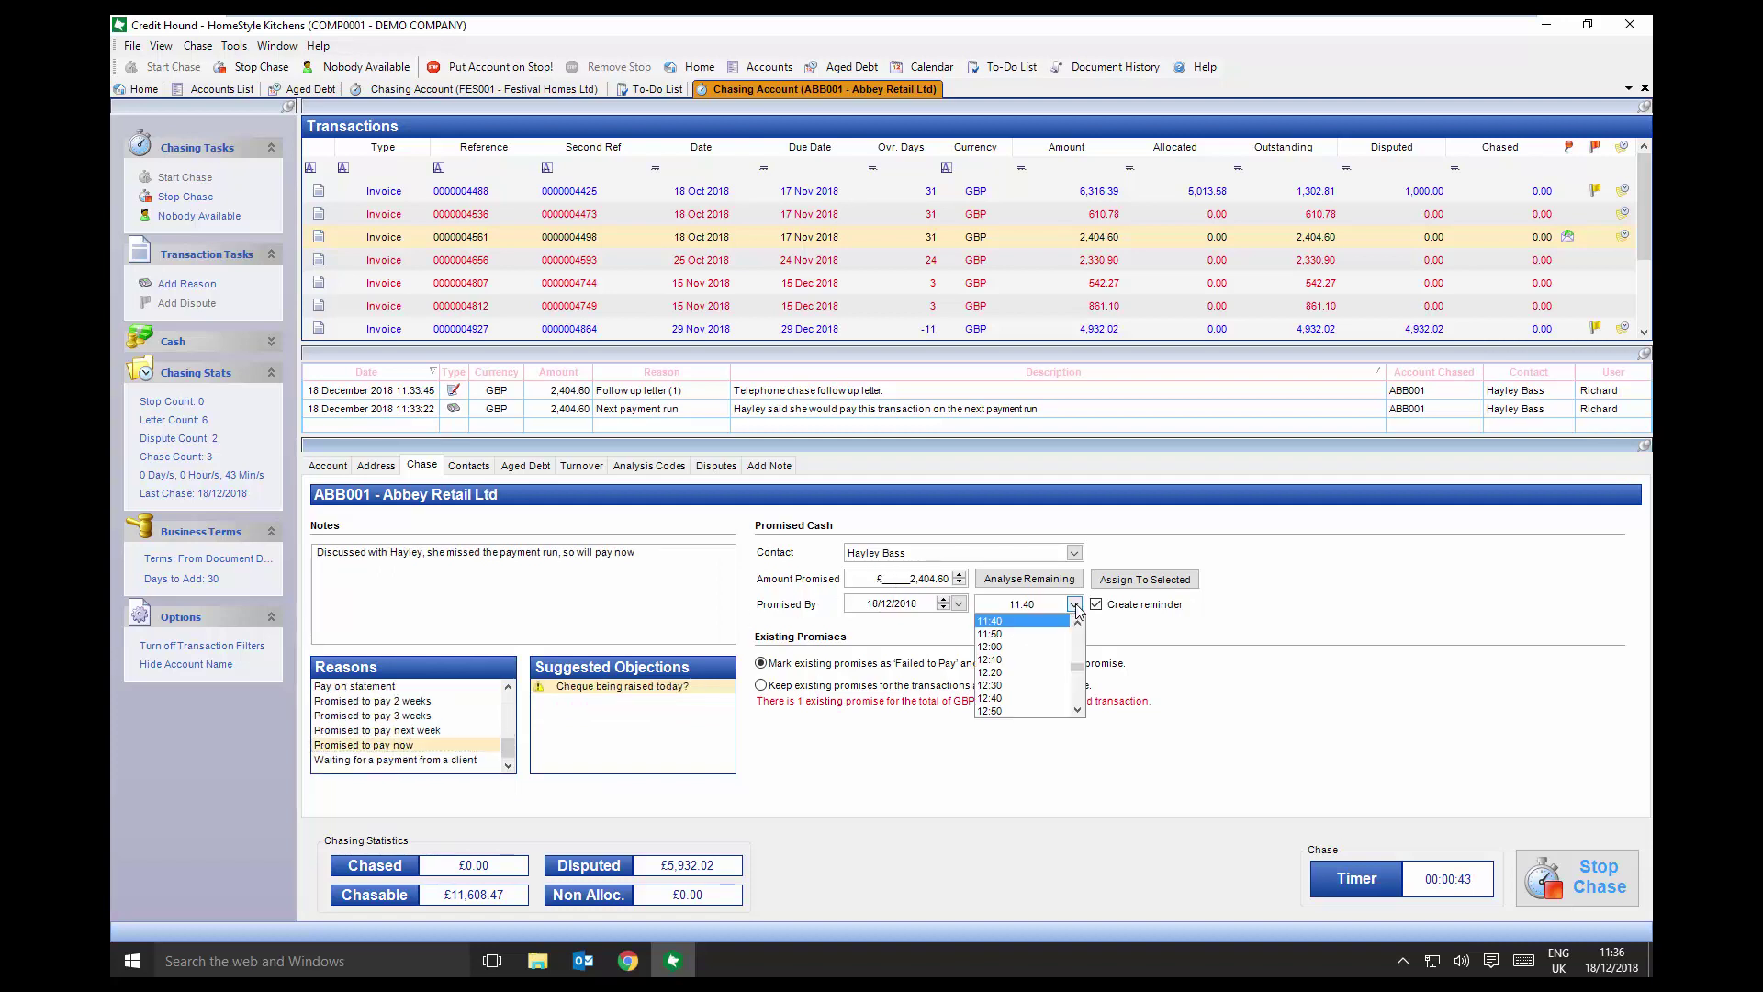
click(1077, 711)
click(1077, 711)
click(1077, 710)
click(1060, 712)
click(1114, 583)
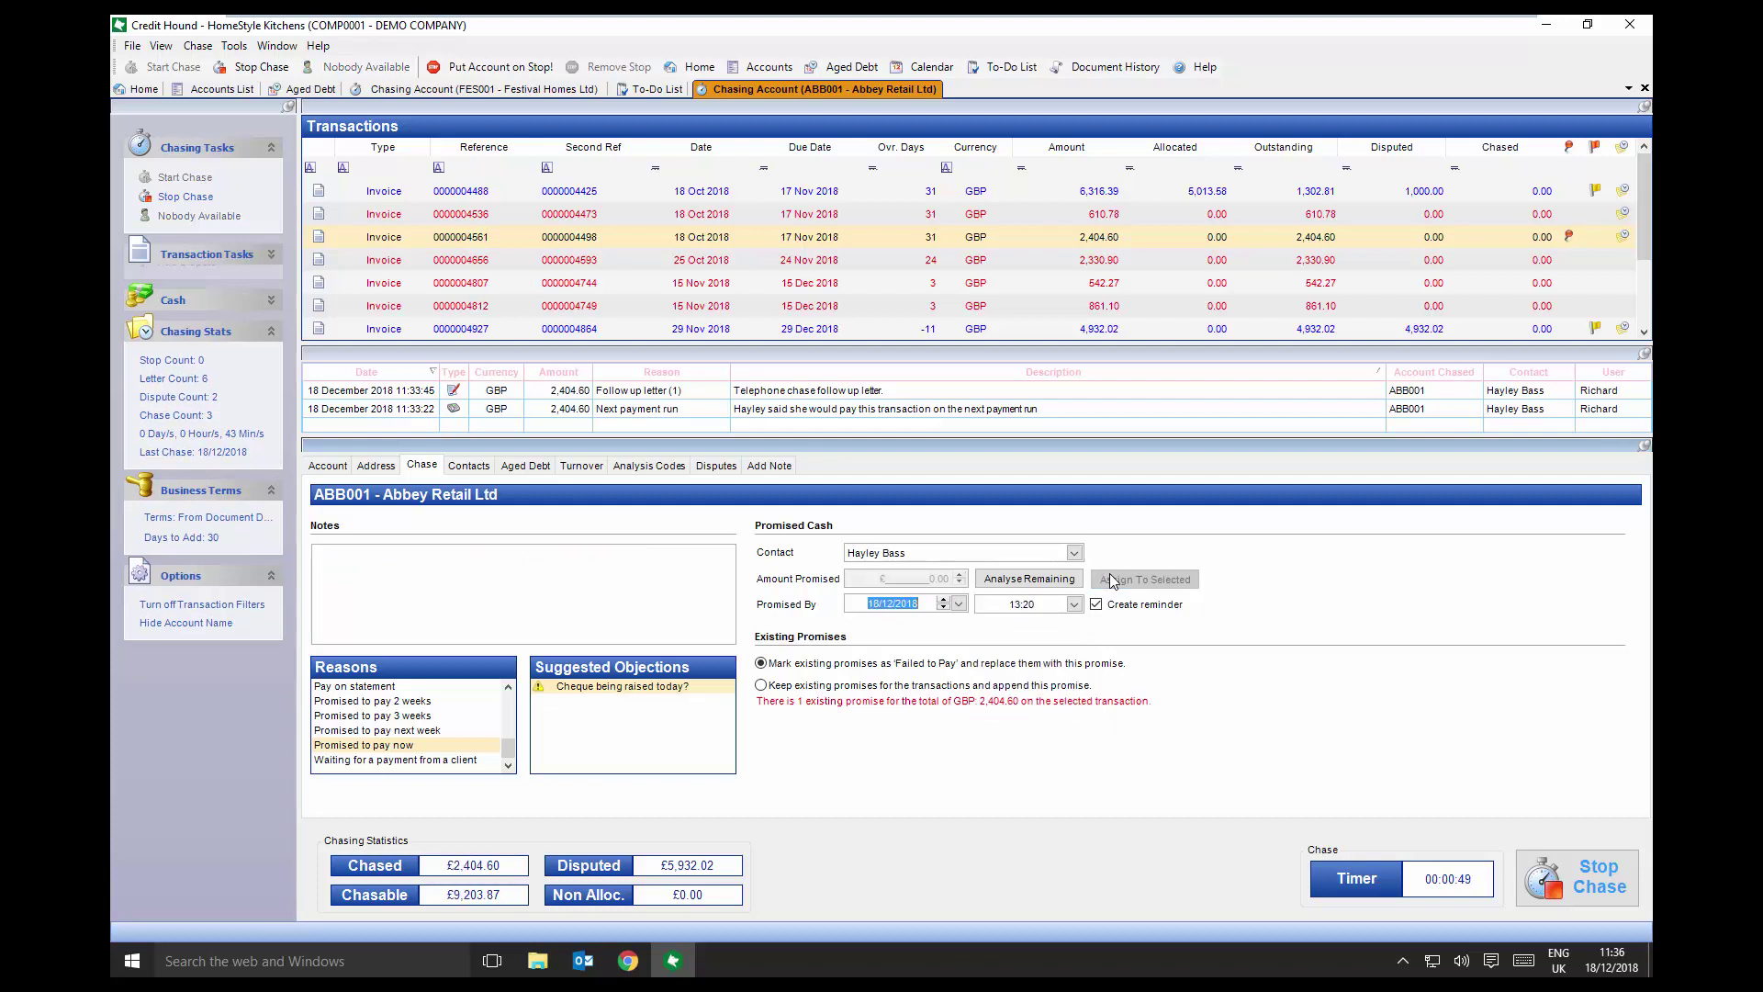
- Stop and process the chase, and generate the Follow up letter (2) as its reminder letter
click(1597, 878)
click(785, 528)
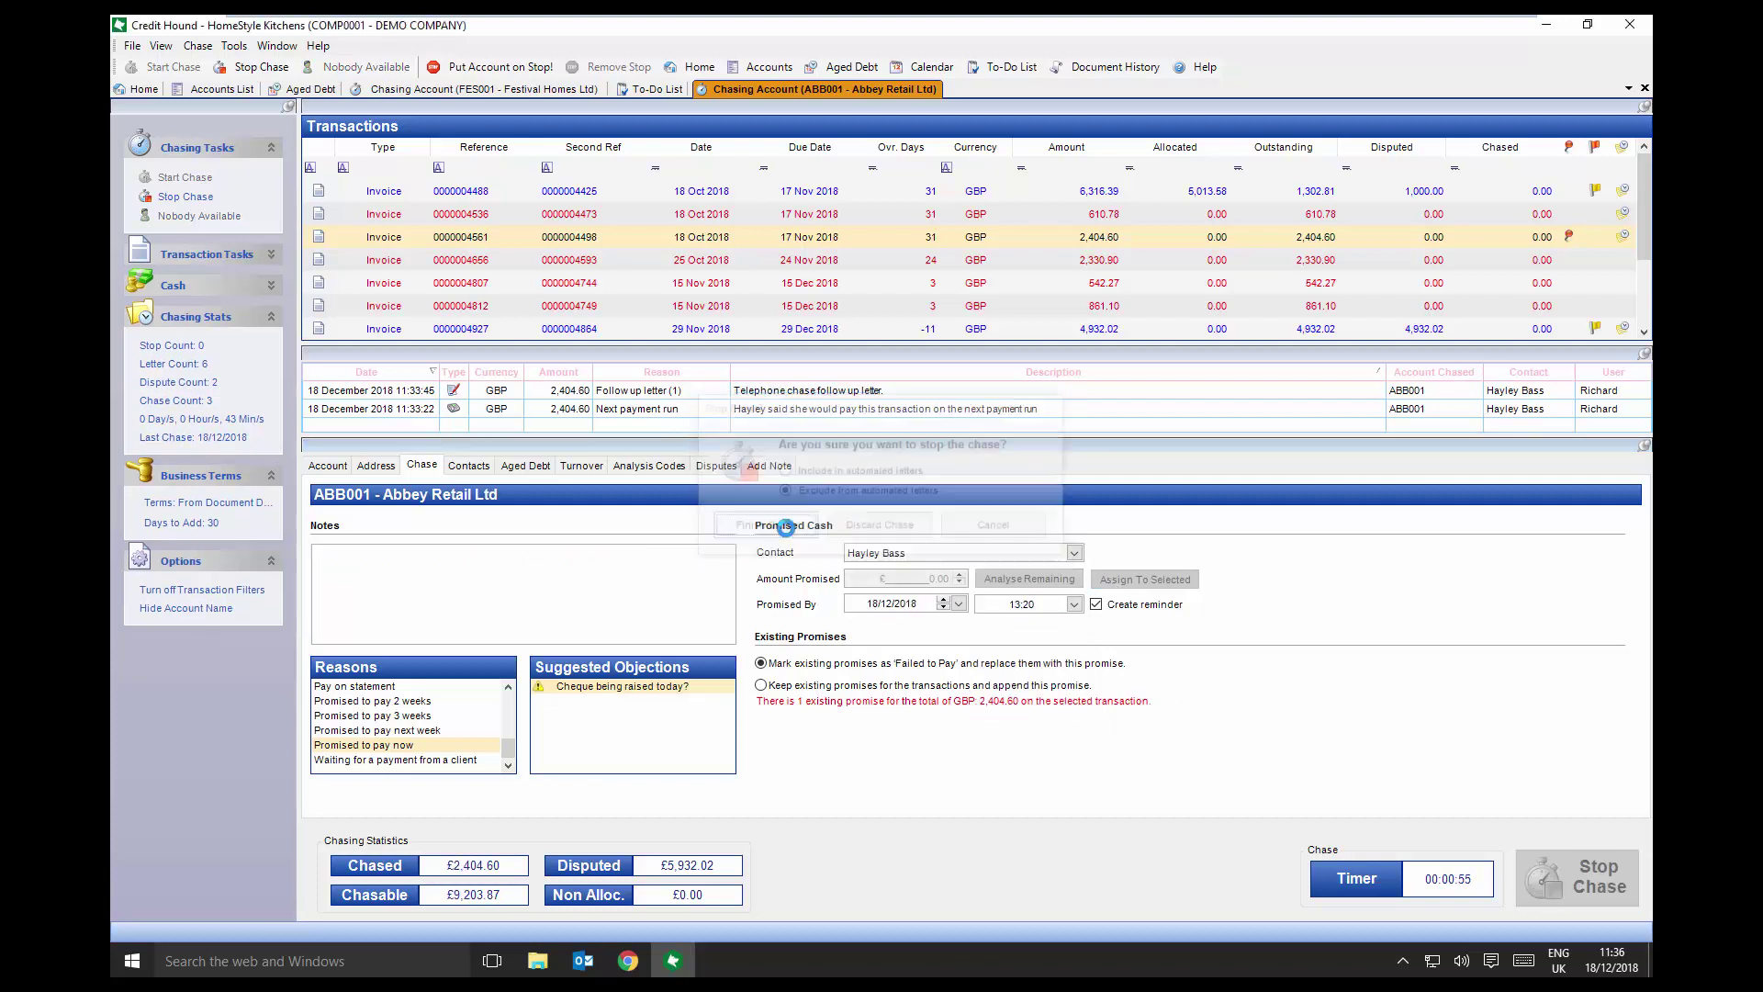
click(721, 455)
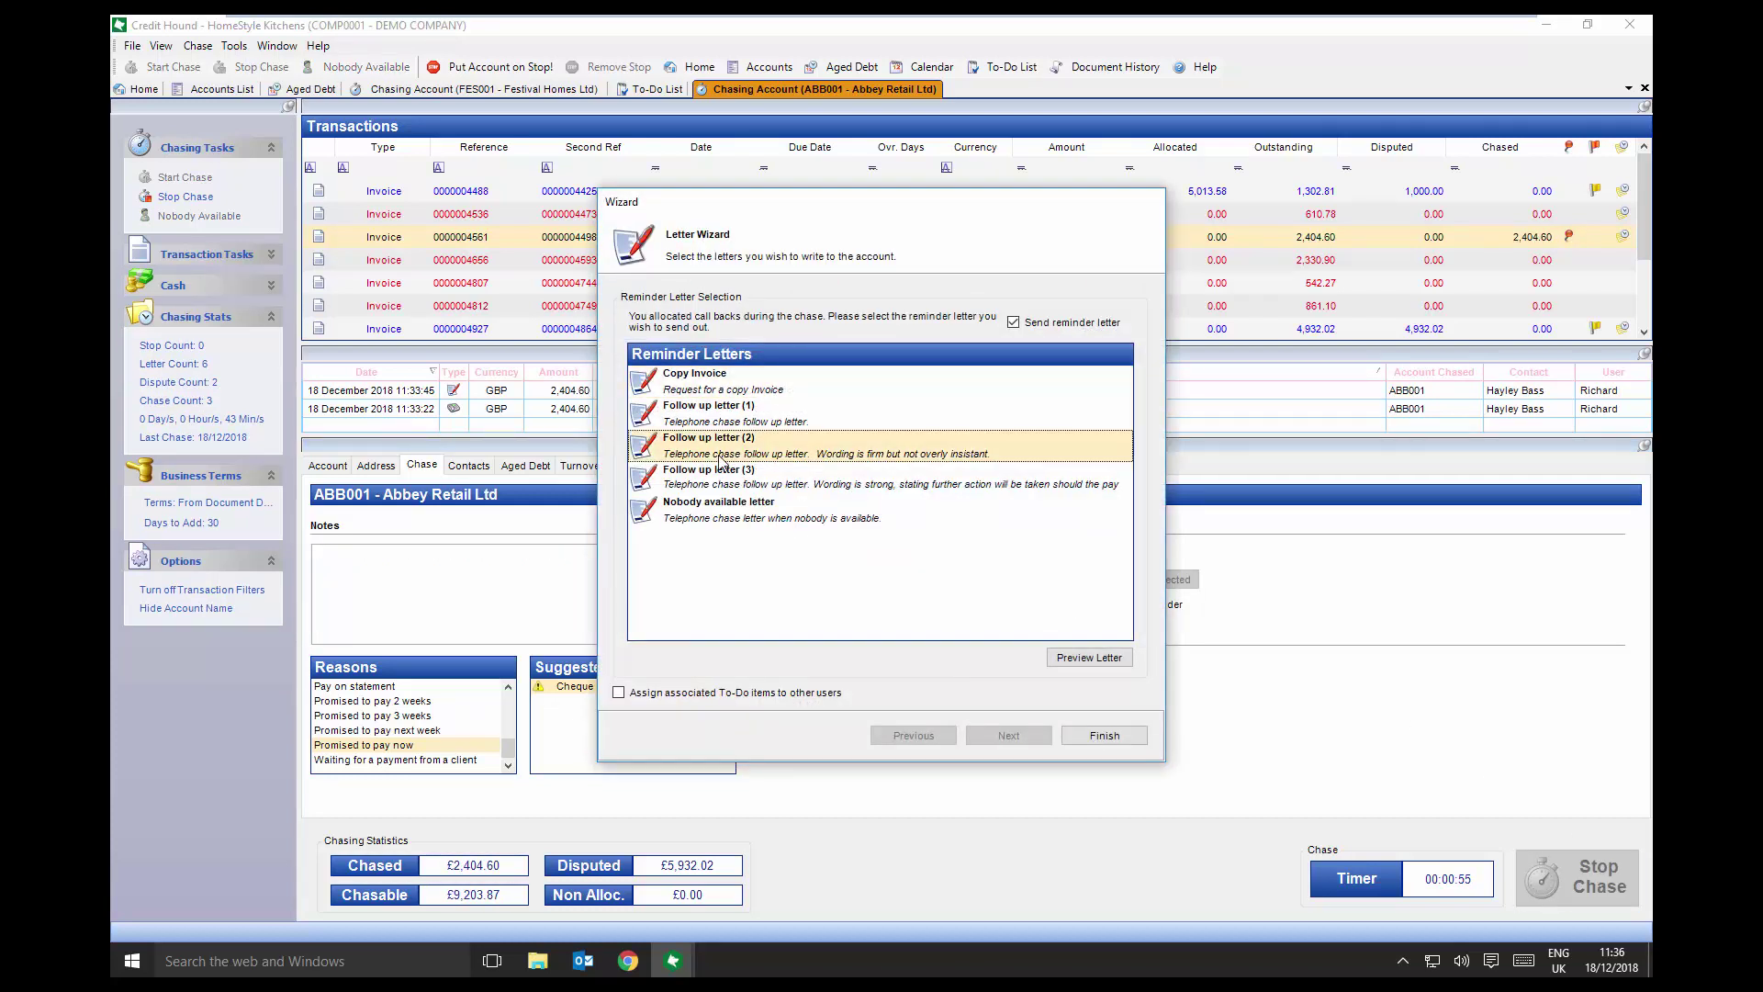
click(1102, 735)
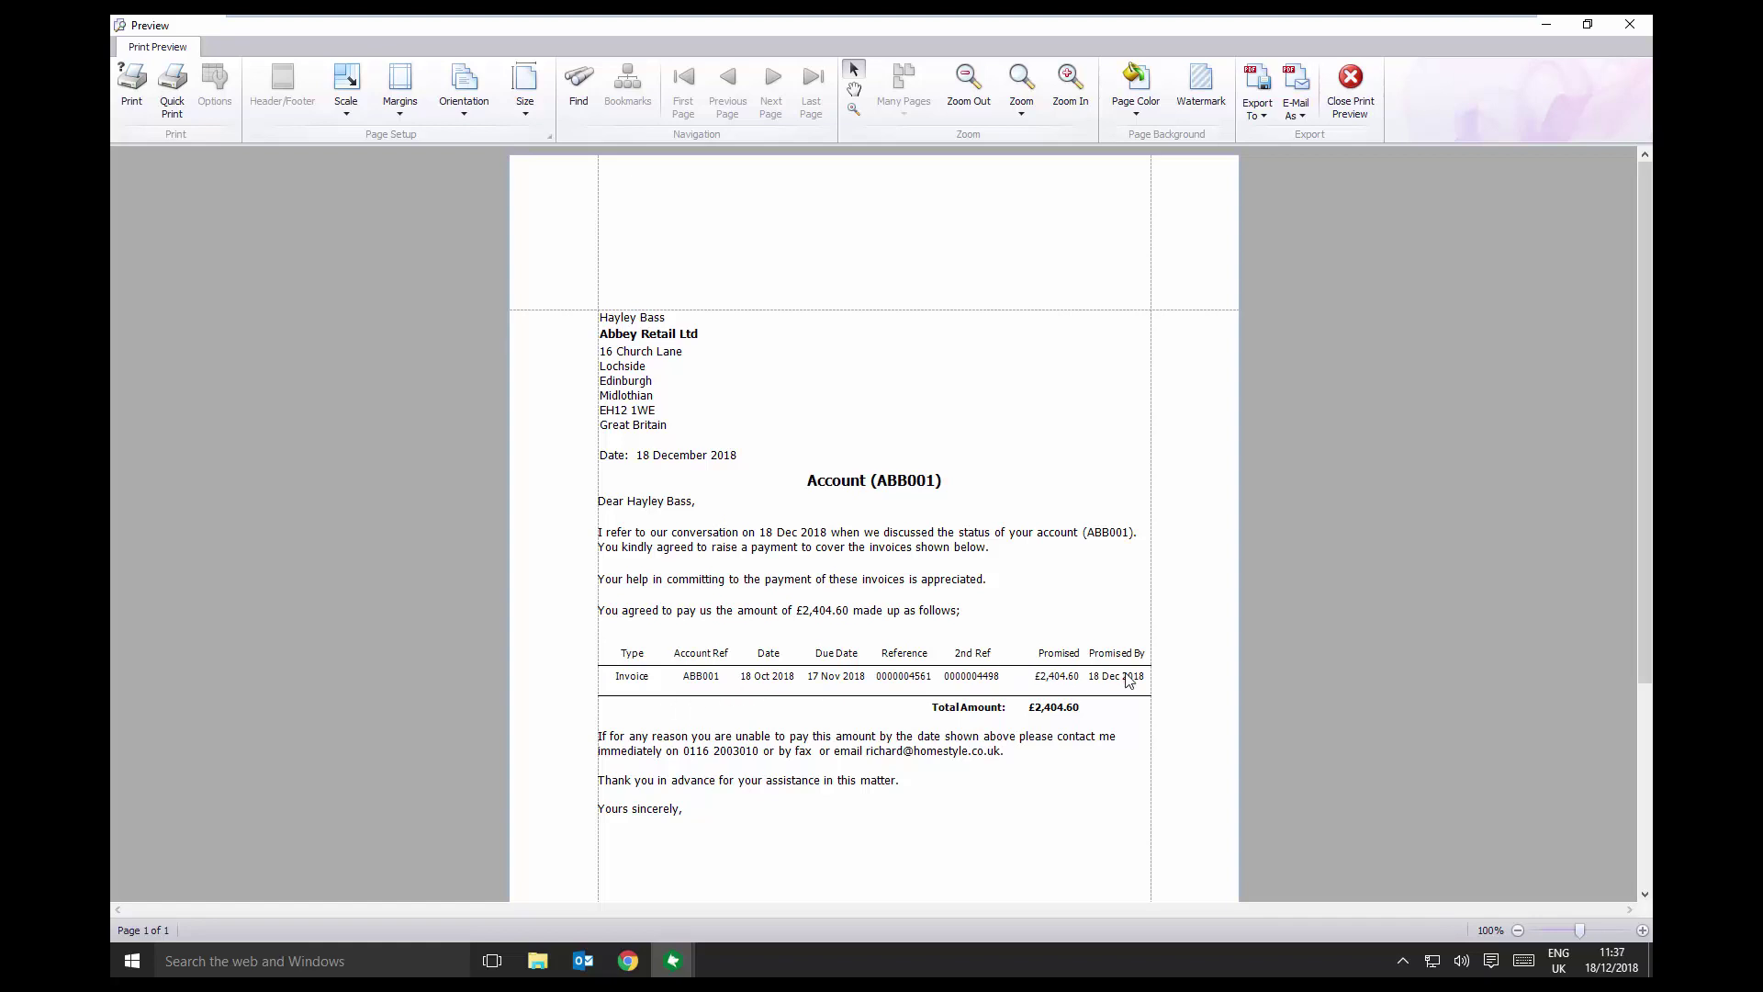
- Close the letter preview and mark Abbey Retail Ltd's original £2,404.60 call back to-do item as complete
click(1353, 83)
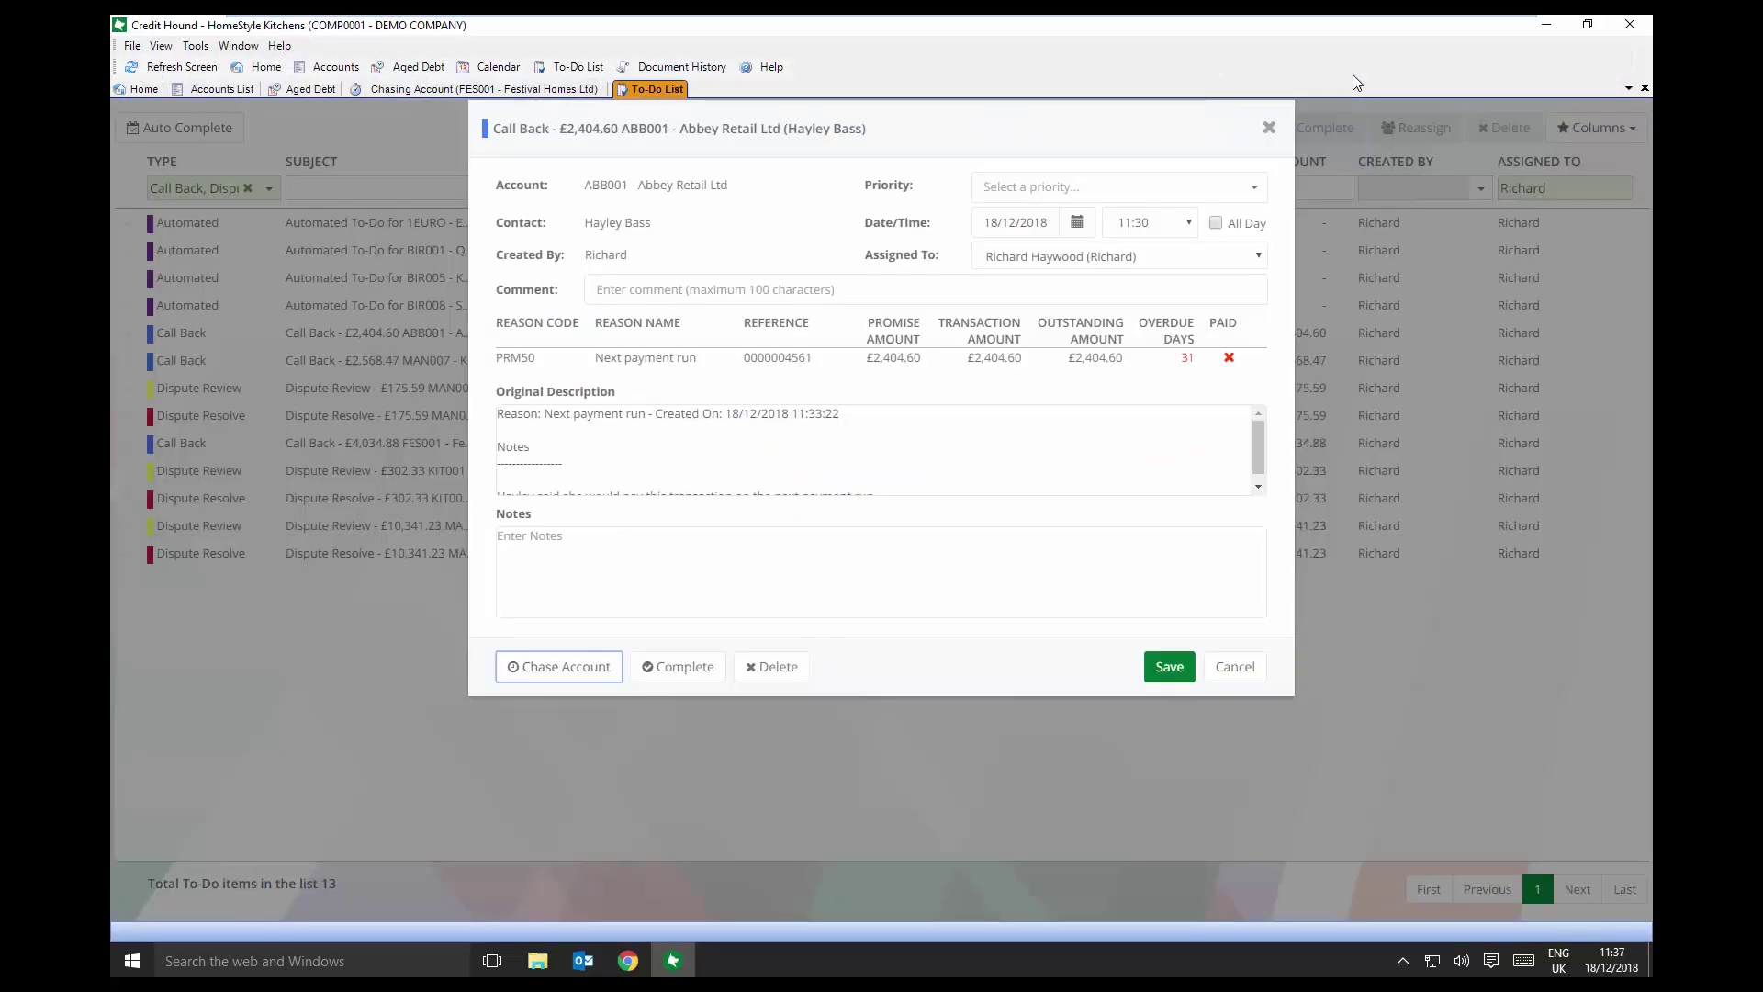
click(682, 668)
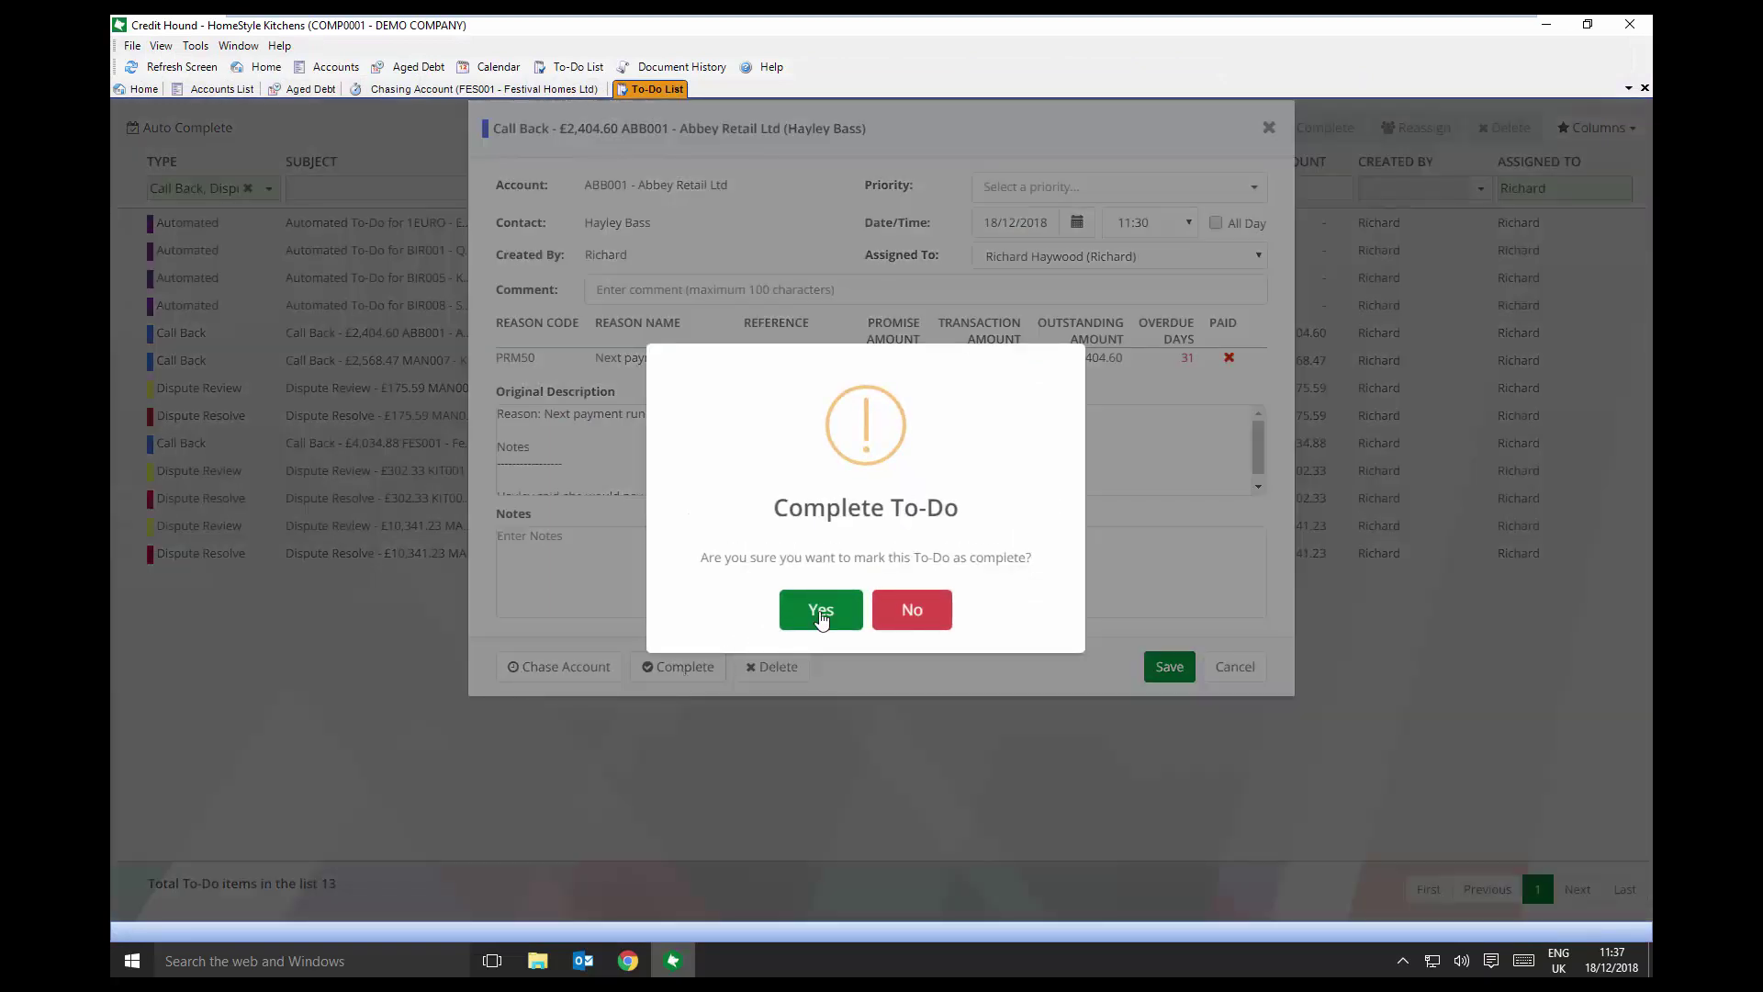
click(822, 620)
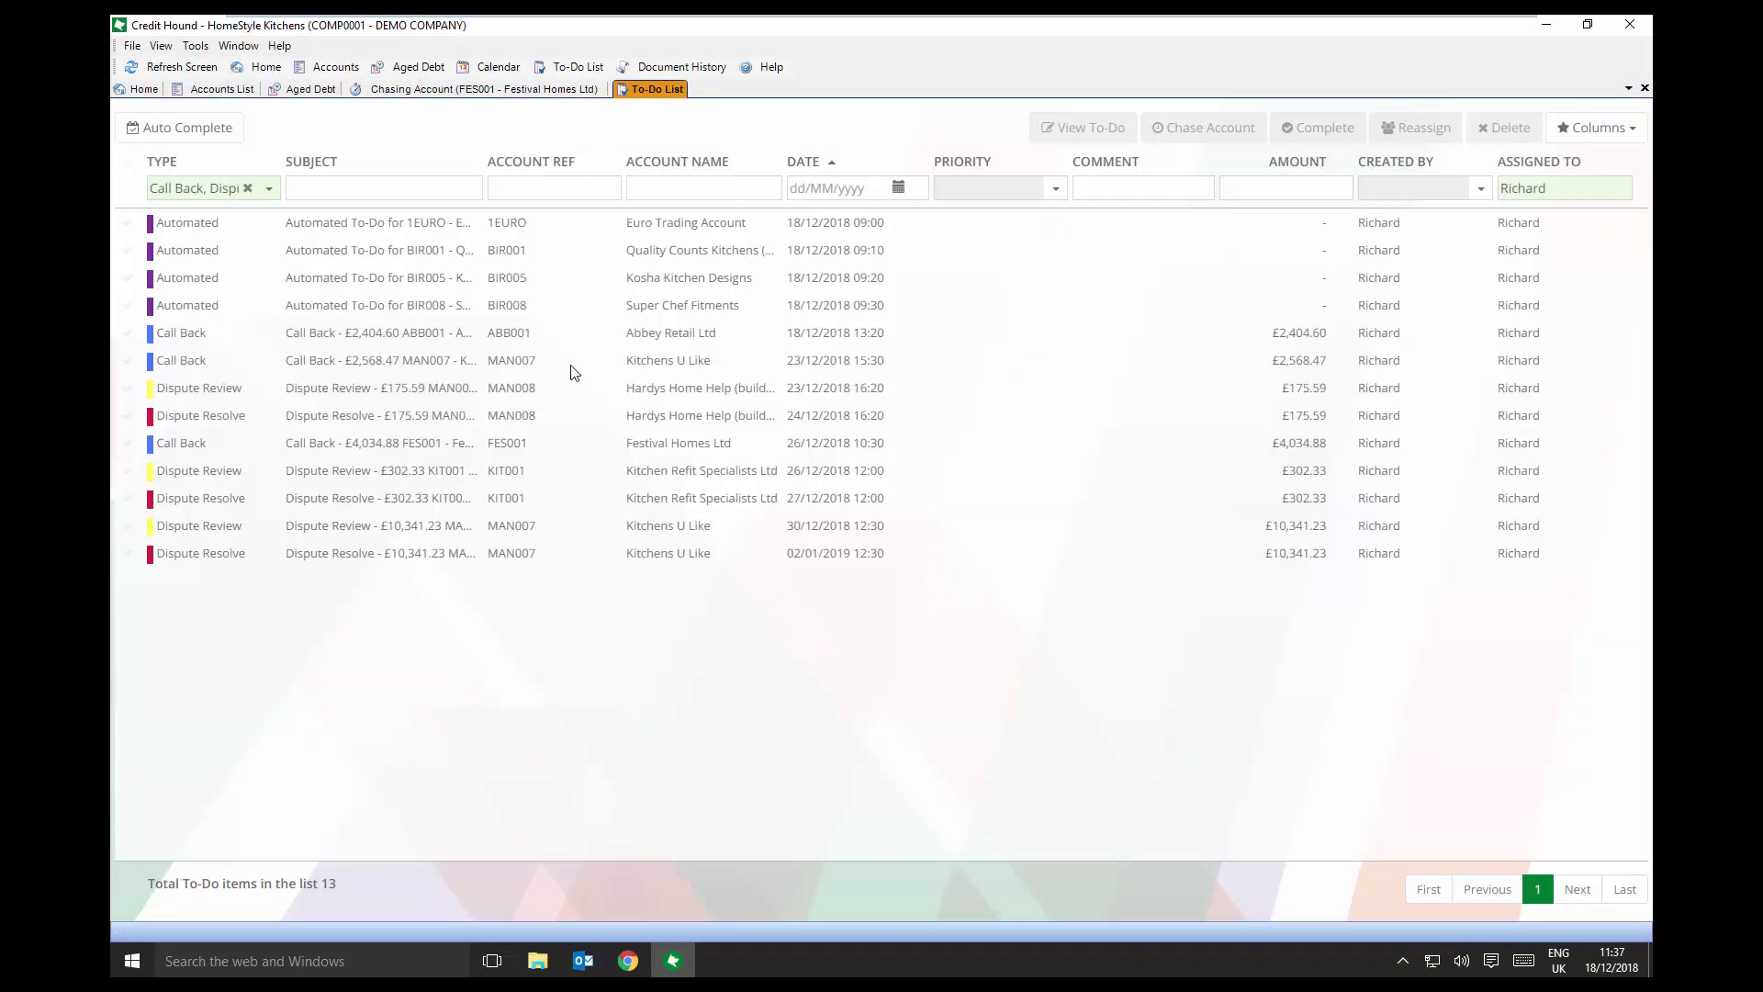
- Find the Transaction Dossier among the available reports and run it to reach its filtering options
click(196, 48)
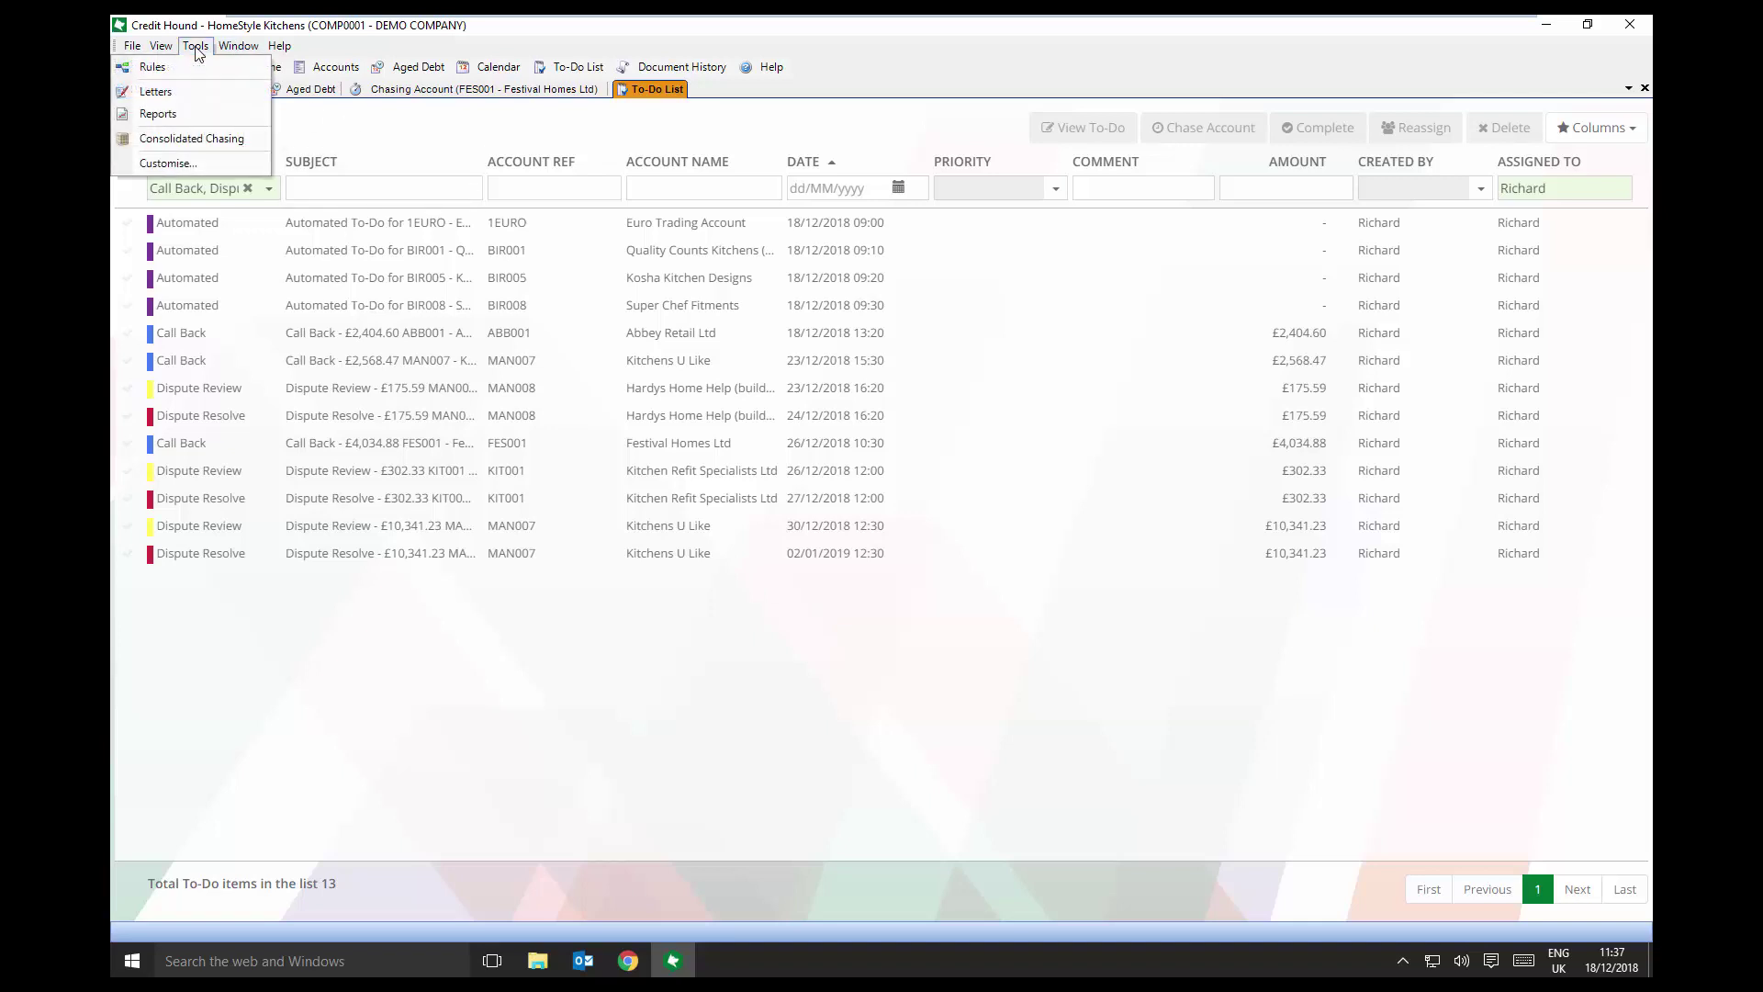
click(190, 114)
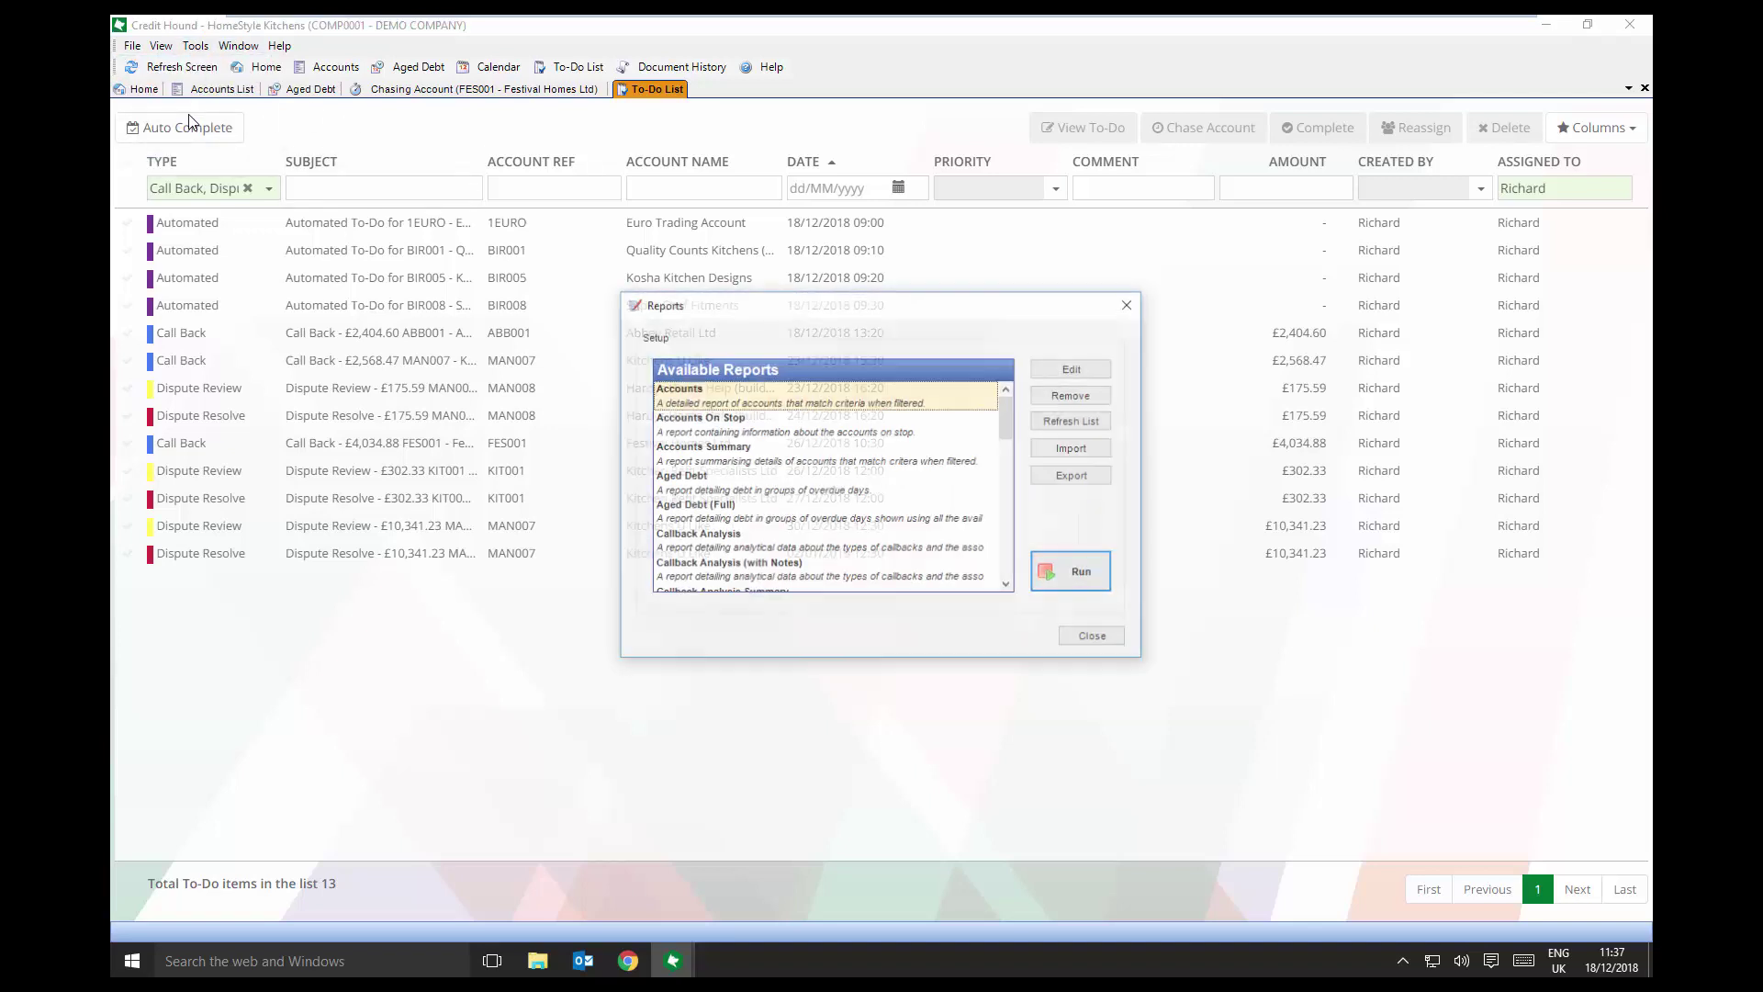
click(1007, 586)
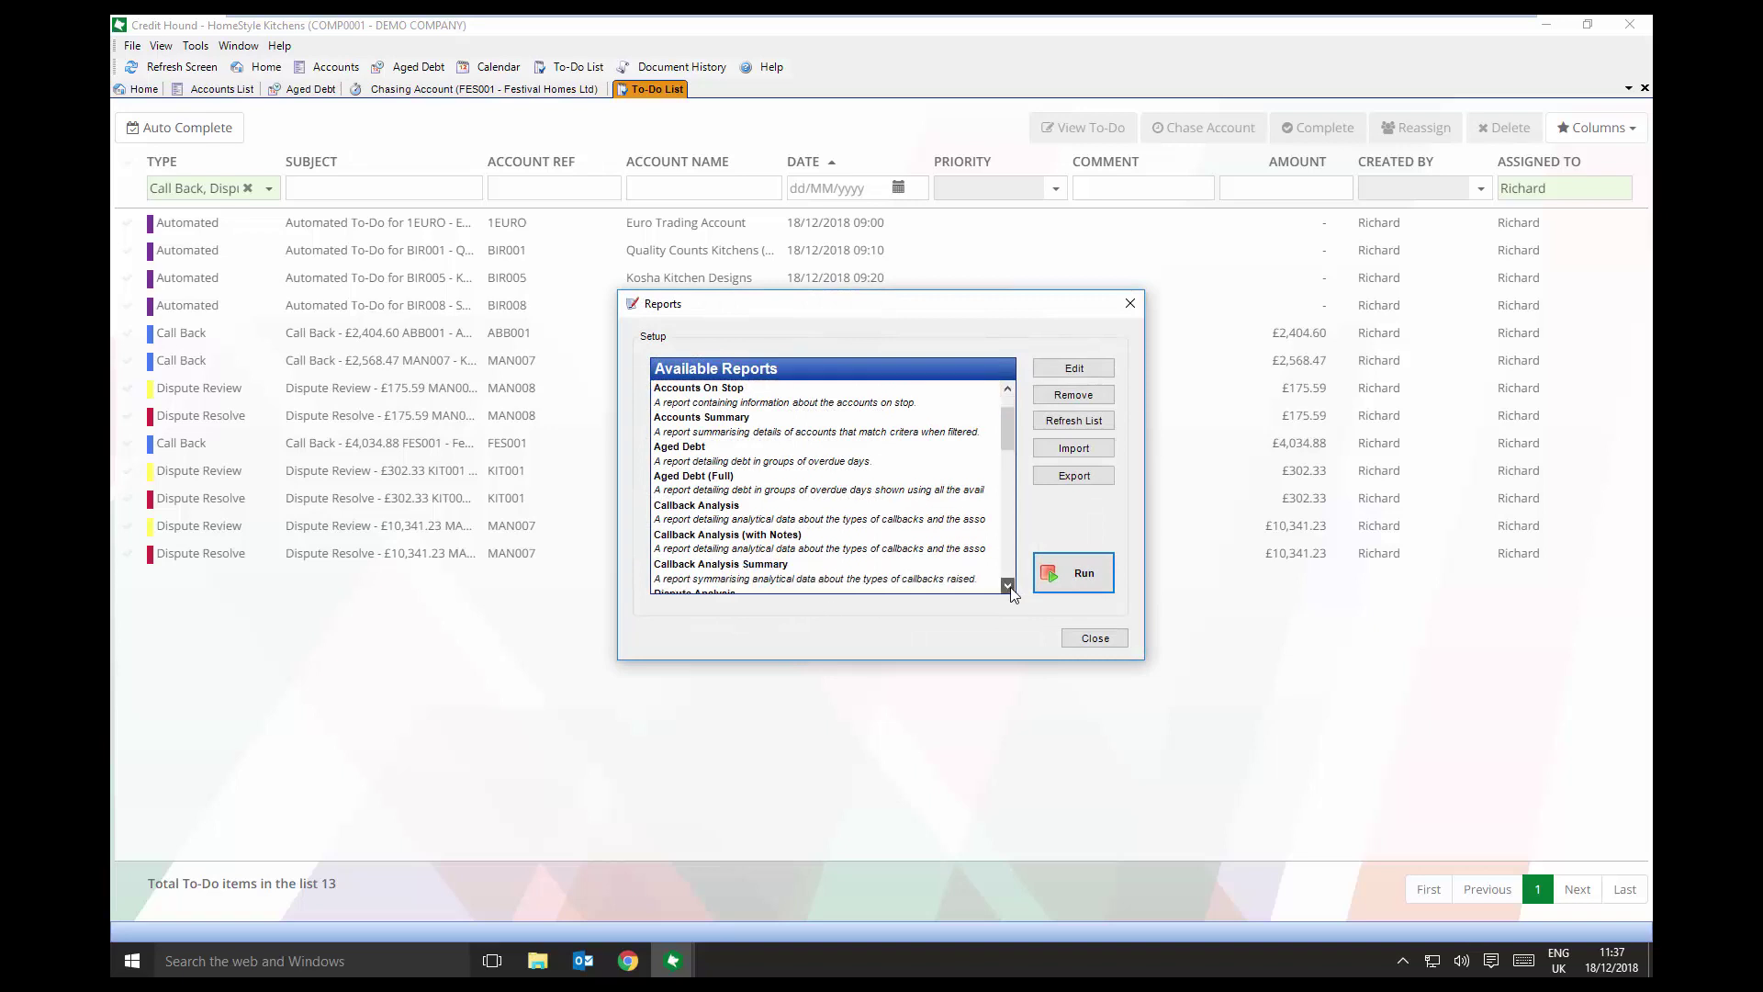
click(1007, 586)
click(1007, 586)
click(1008, 586)
click(1007, 586)
click(1007, 586)
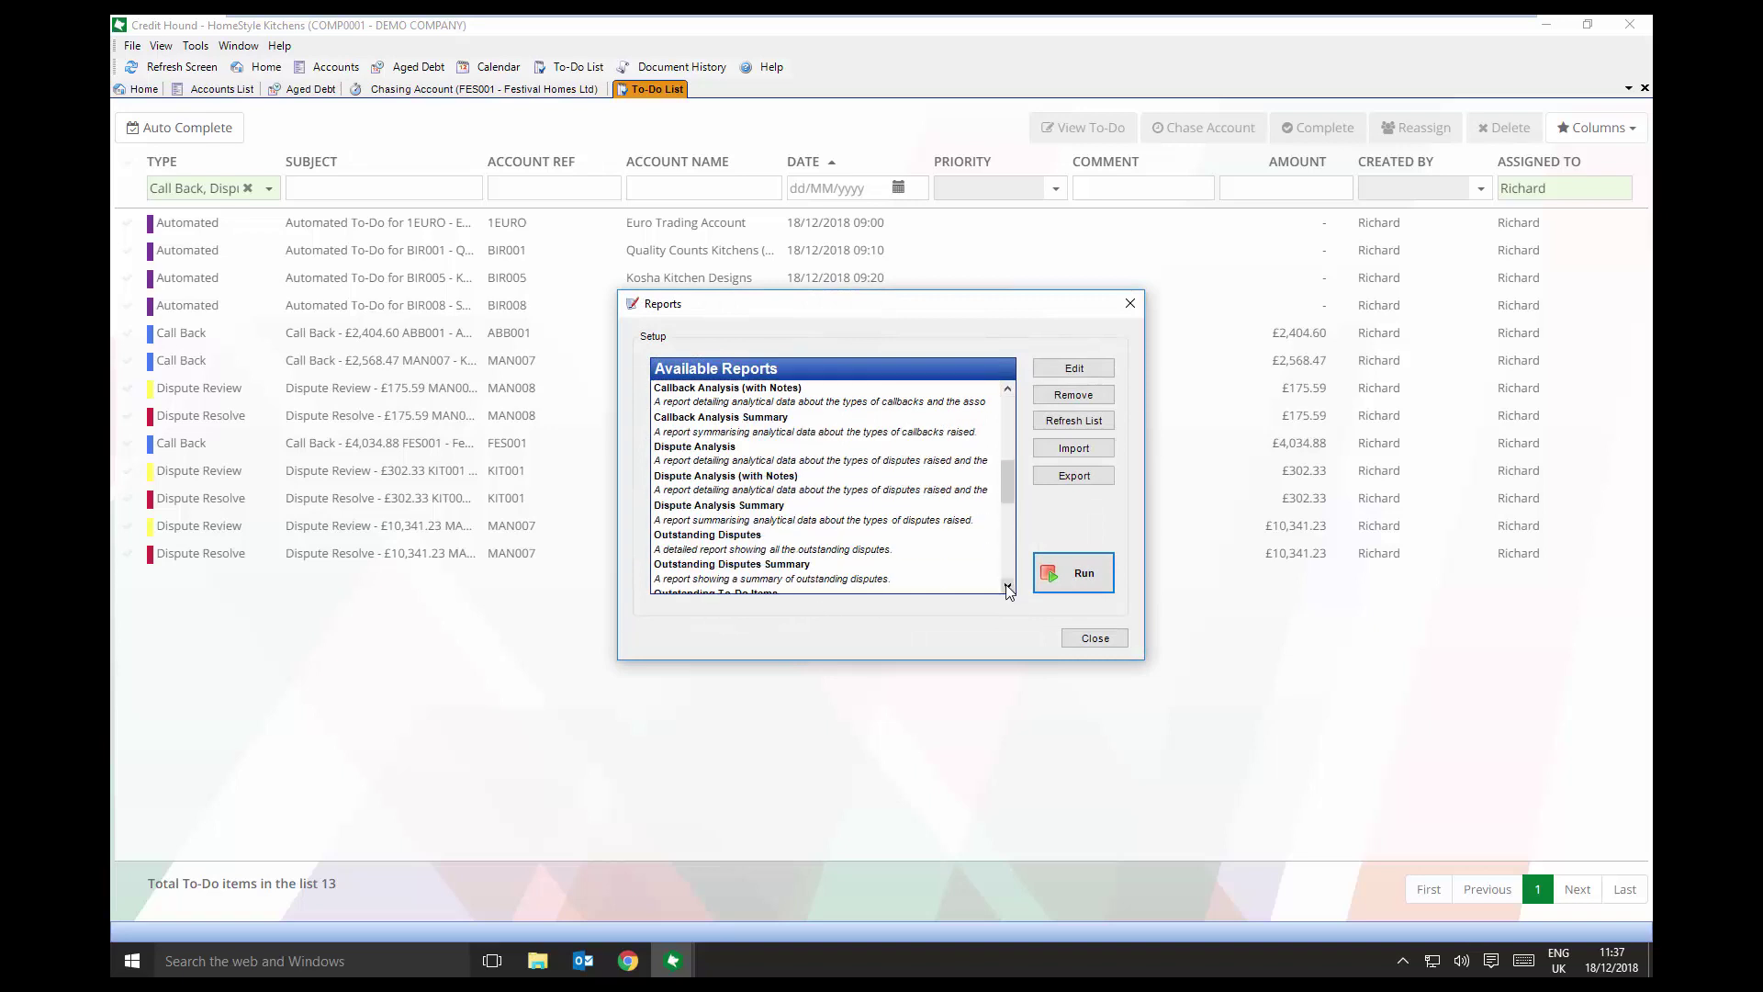
click(1007, 586)
click(1007, 586)
click(1007, 586)
click(1007, 585)
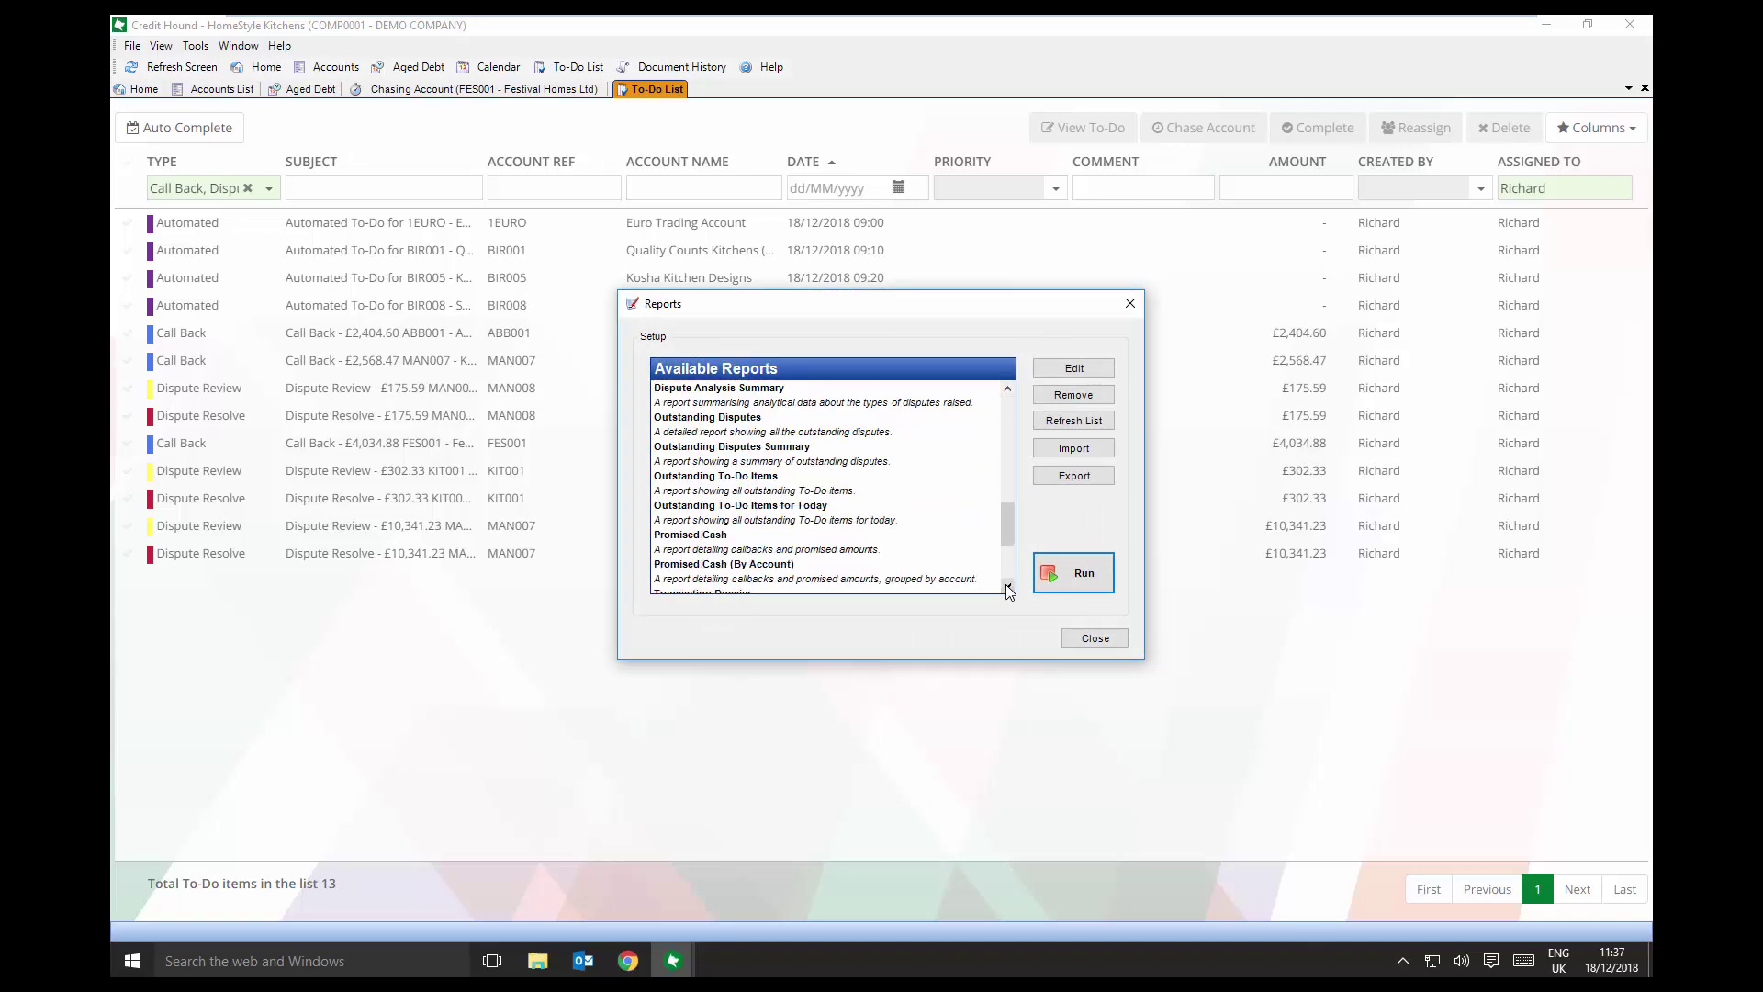
click(1007, 586)
click(1007, 585)
click(1007, 586)
click(718, 513)
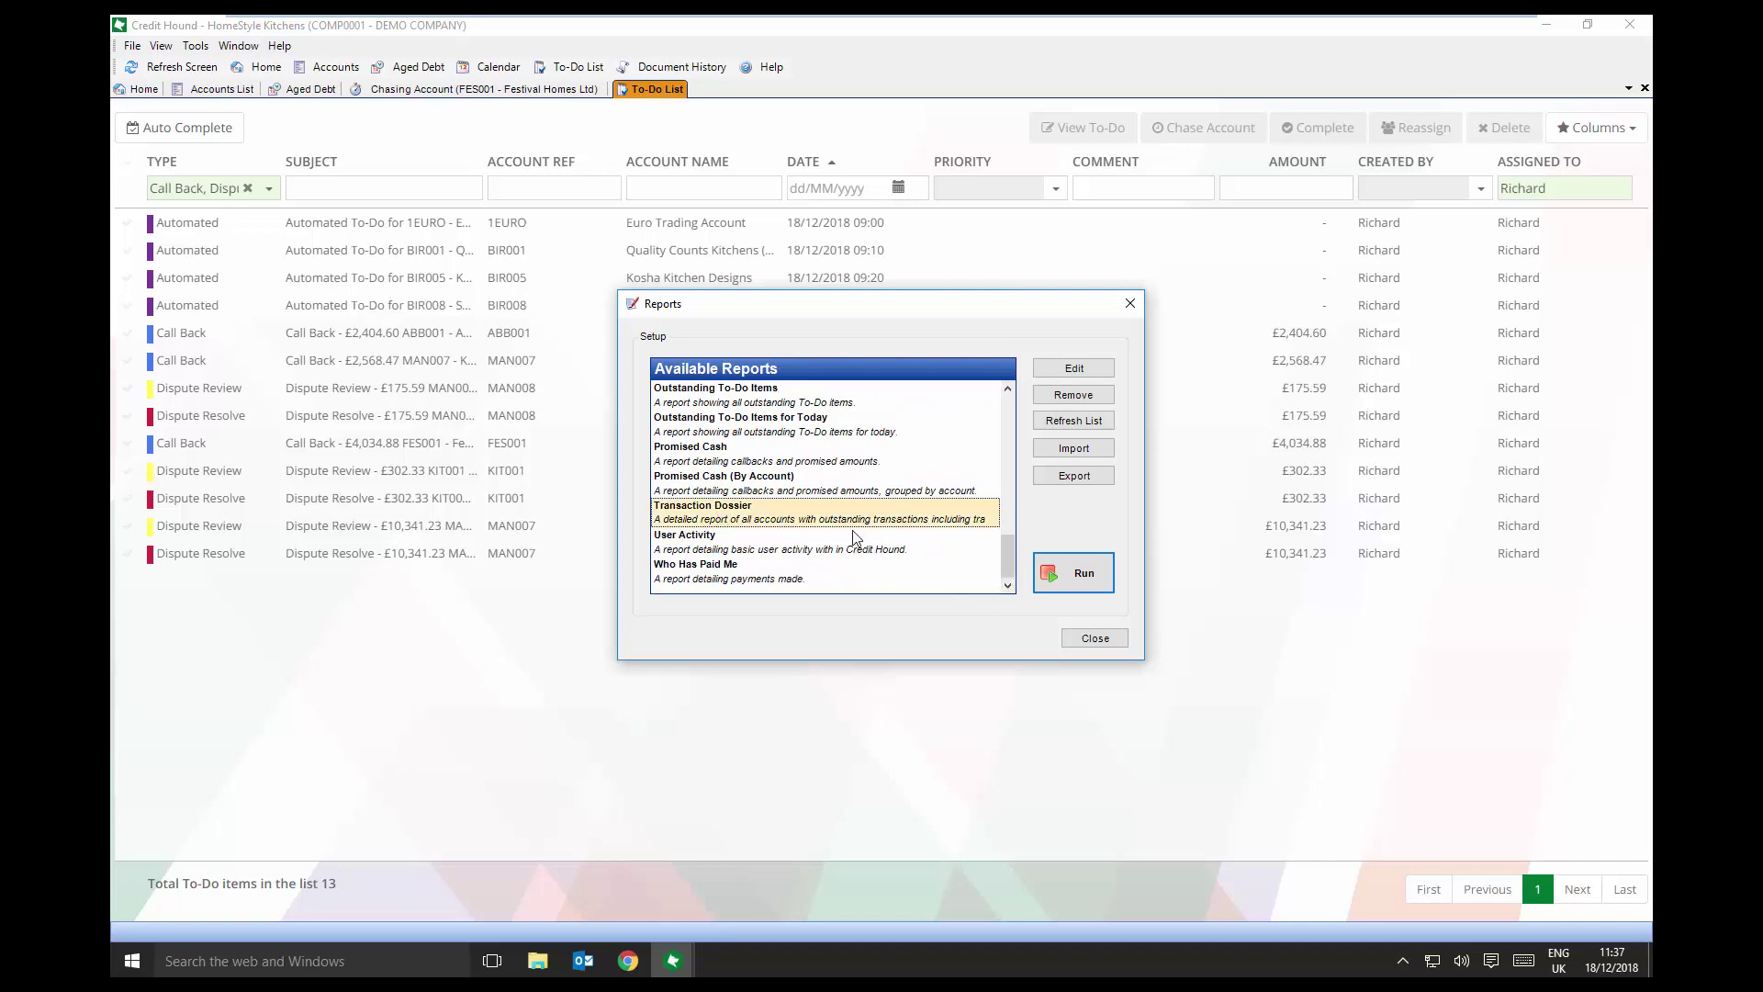
click(1071, 575)
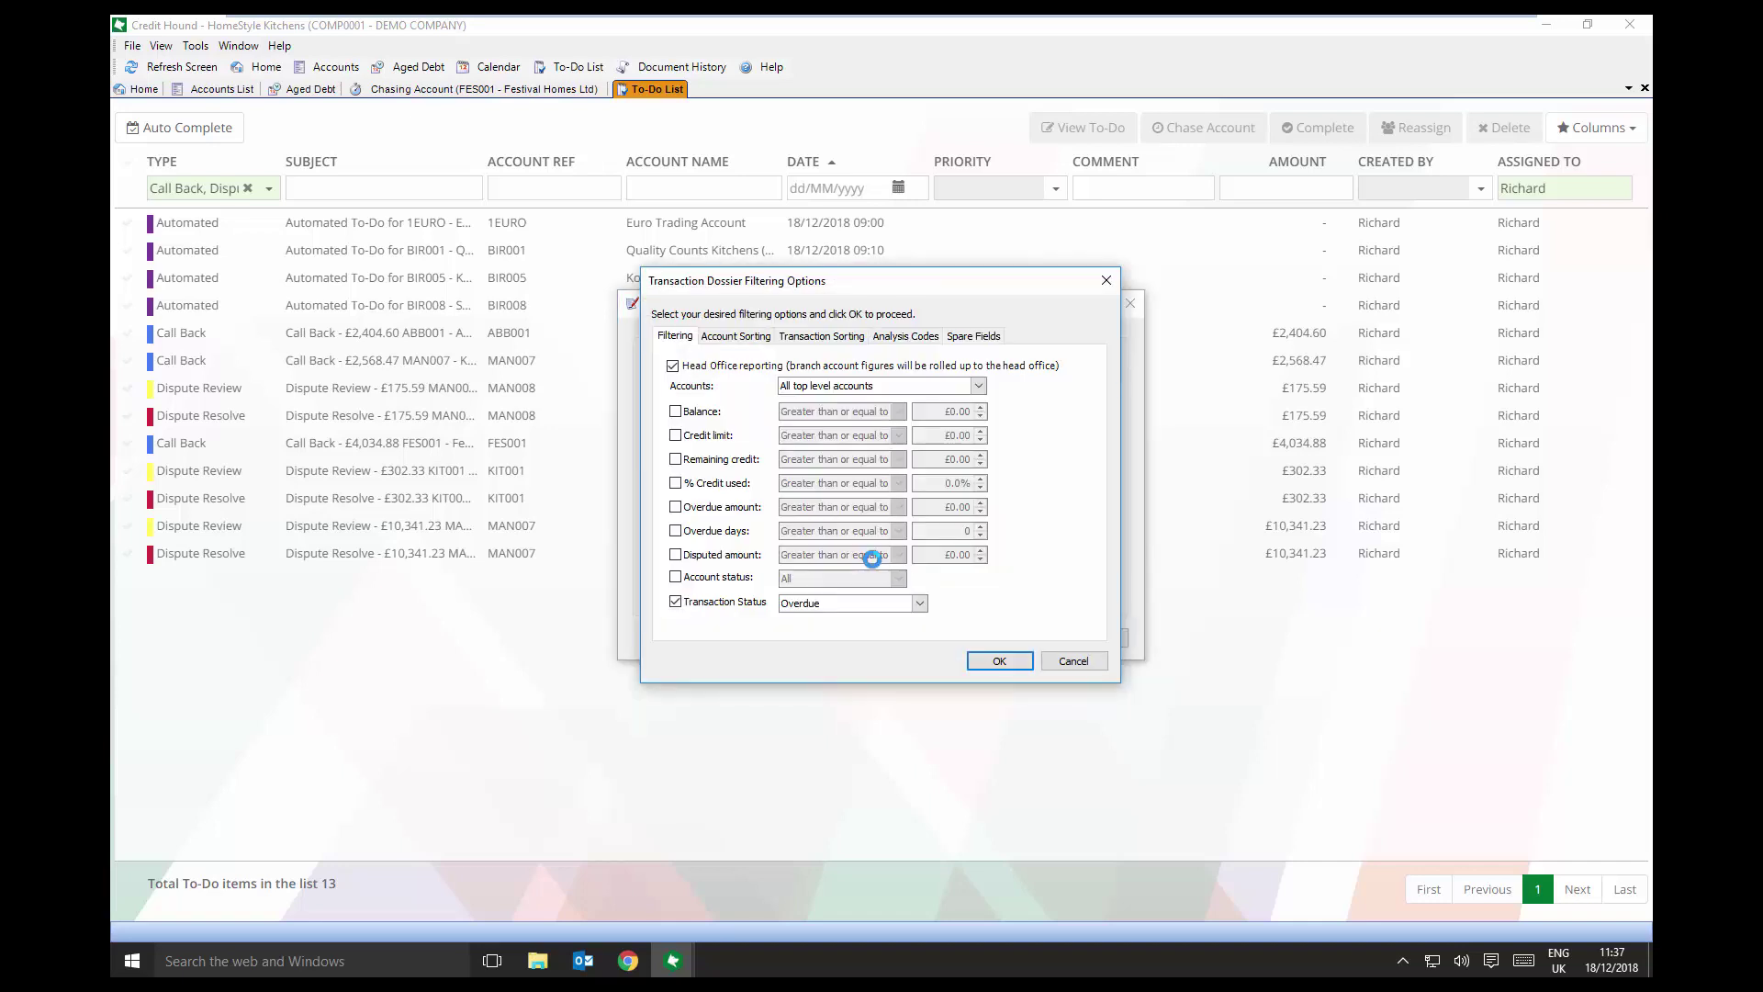
- Turn off head office reporting and set the starting account of the report range to Abbey Retail Ltd
click(884, 386)
key(Down)
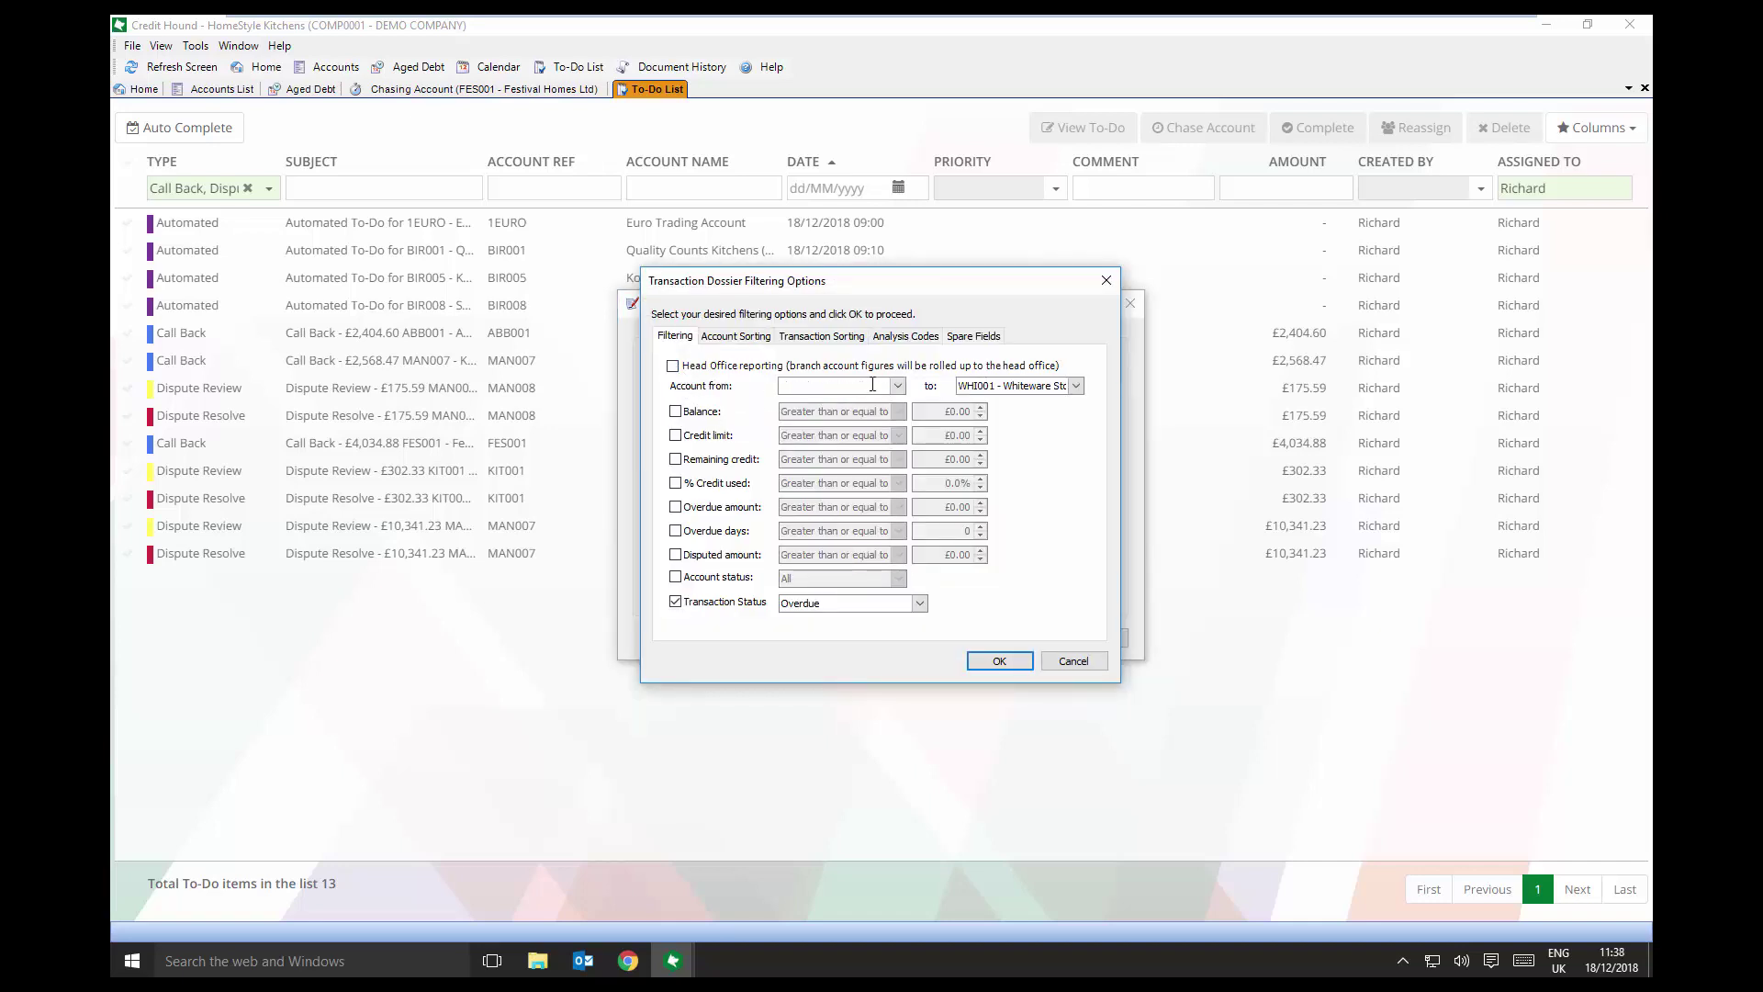
key(Tab)
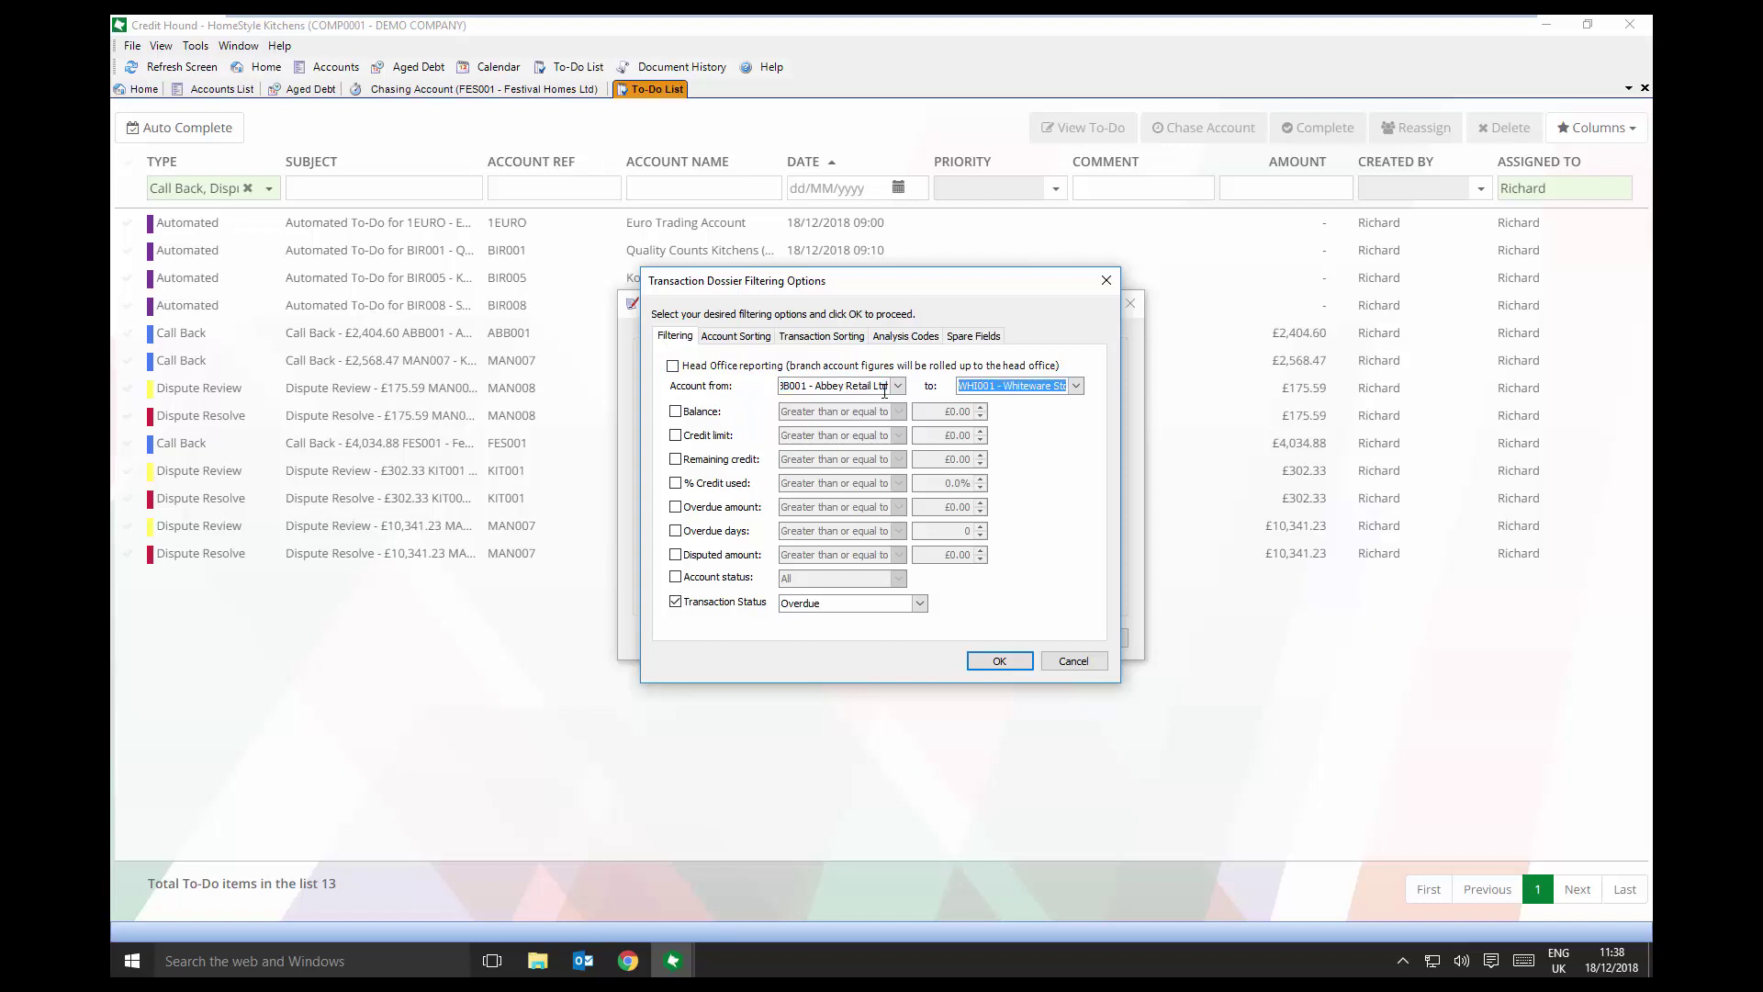